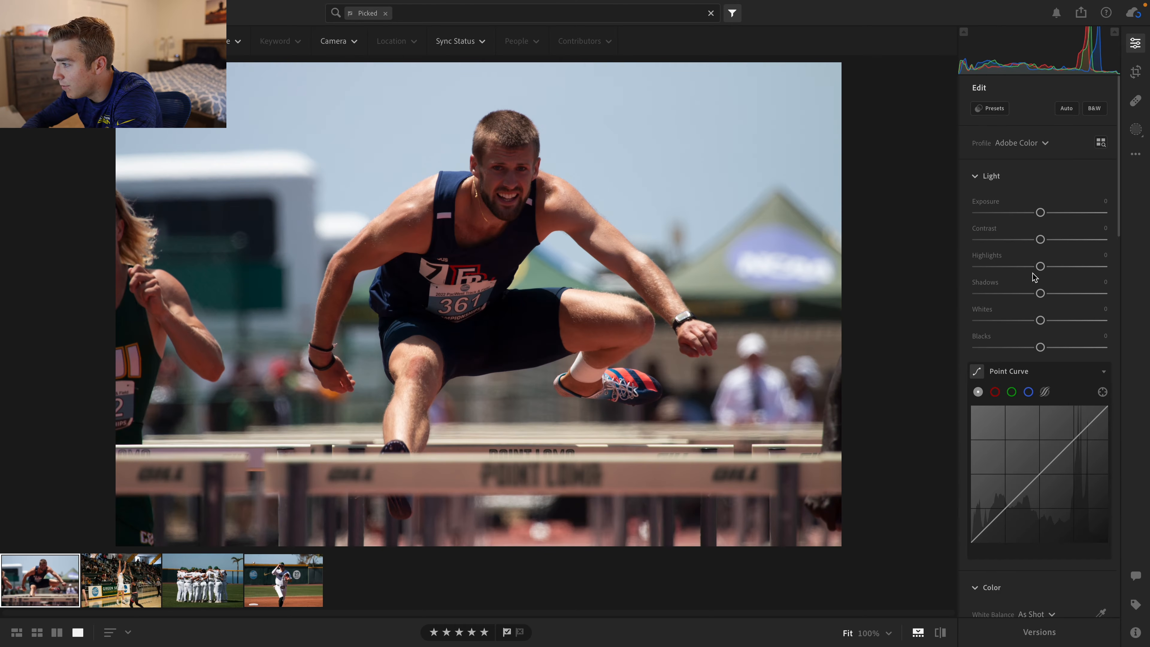
Set the hurdler photo's Highlights to -40 and compare the edit with the original
drag(1044, 269, 1014, 267)
click(941, 632)
click(942, 632)
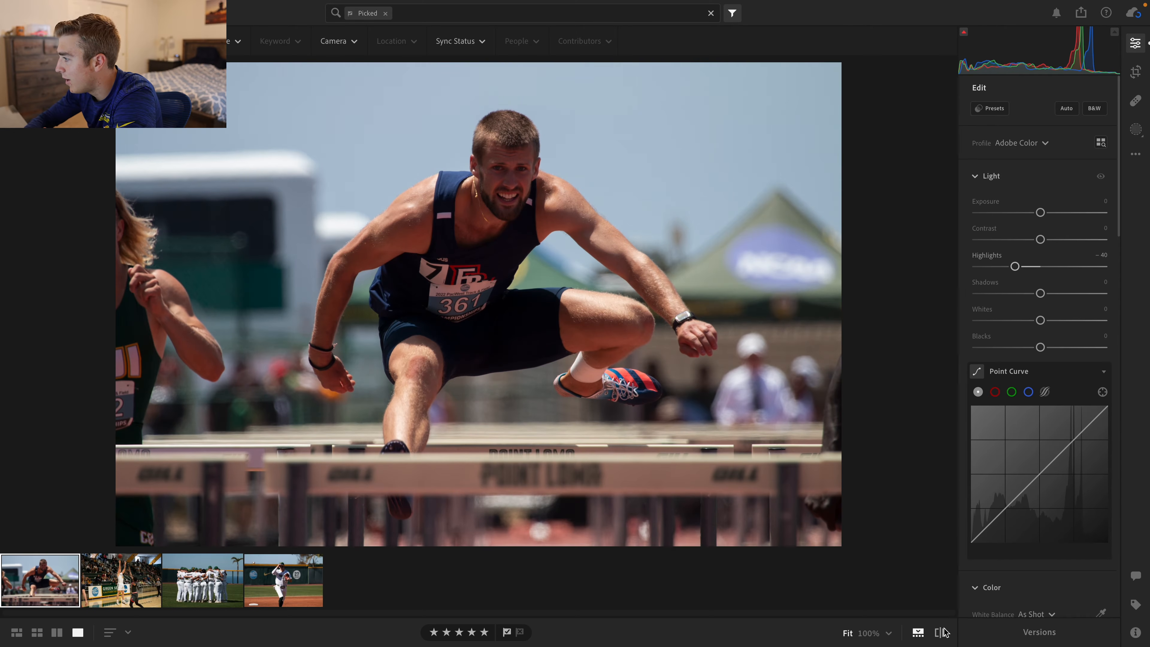
click(942, 632)
Set Shadows to +40 and inspect the hurdler's face up close
drag(1040, 294, 1065, 293)
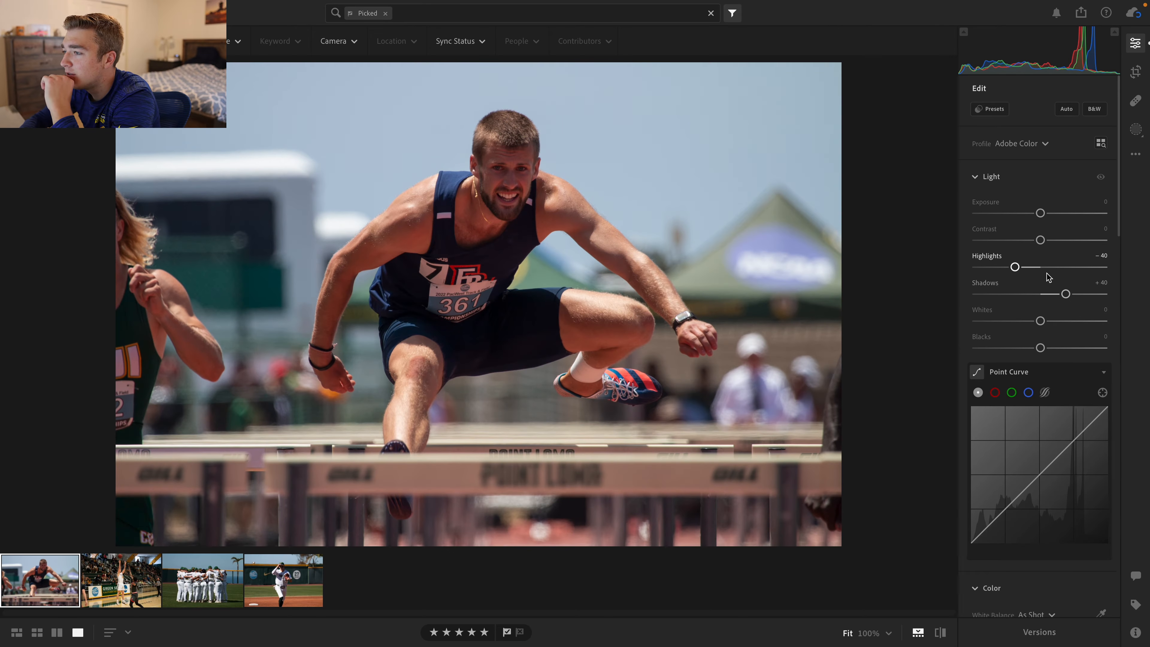
click(506, 173)
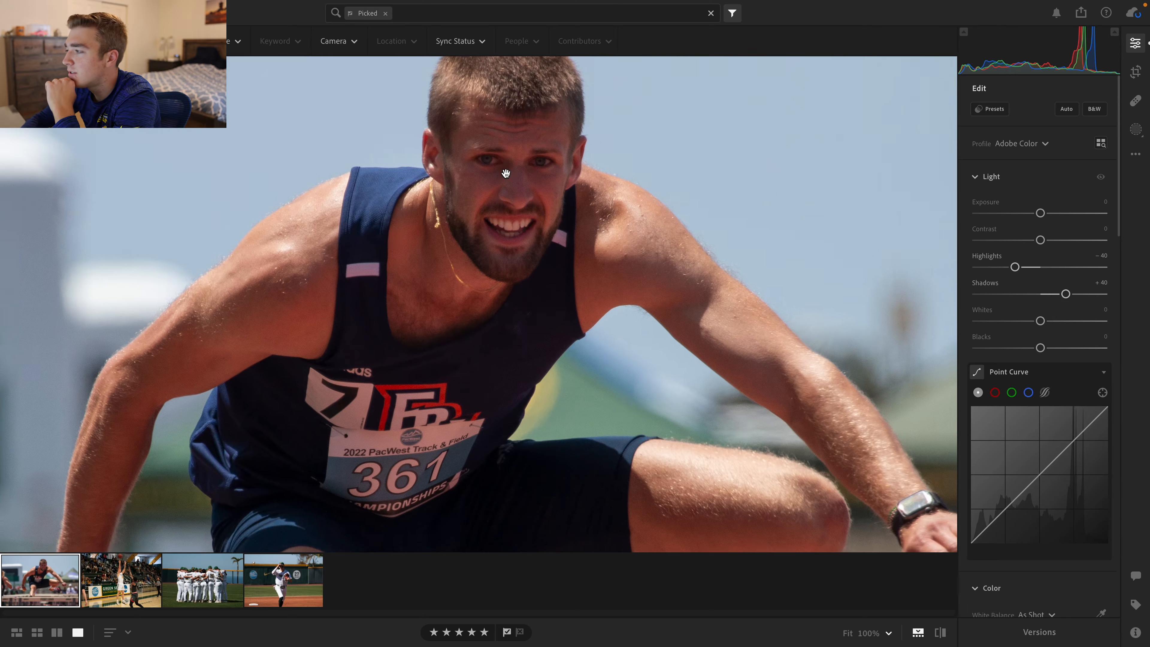
click(506, 174)
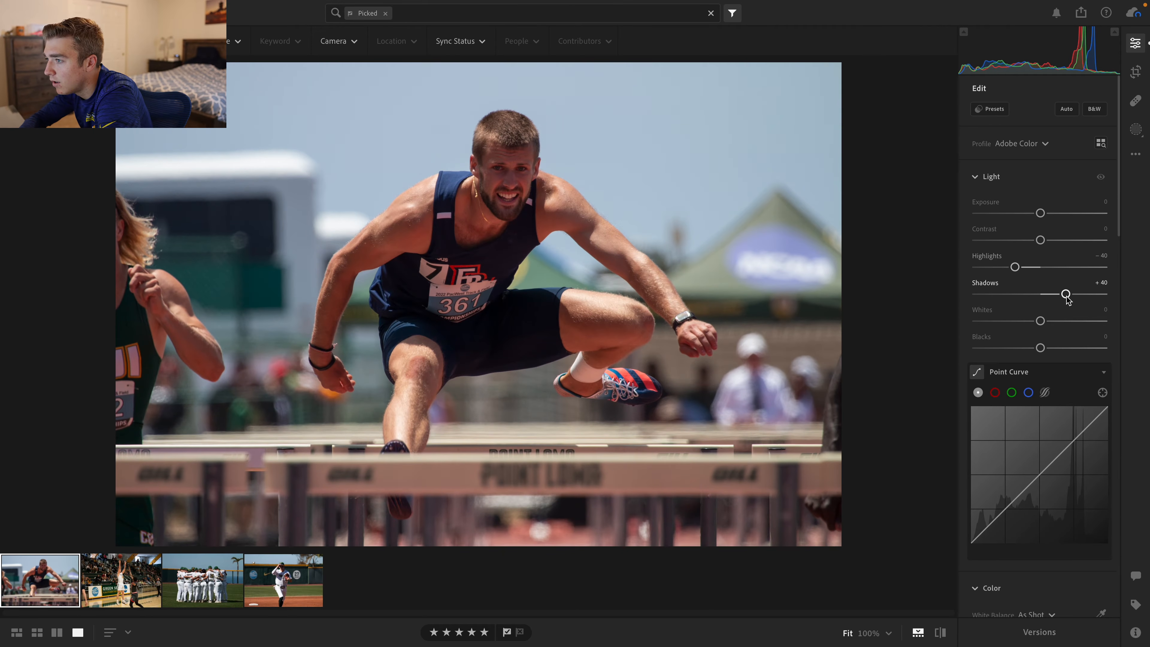
Try Shadows at +100, inspect the hurdler's face up close, and return Shadows to +40
drag(1066, 294, 1142, 299)
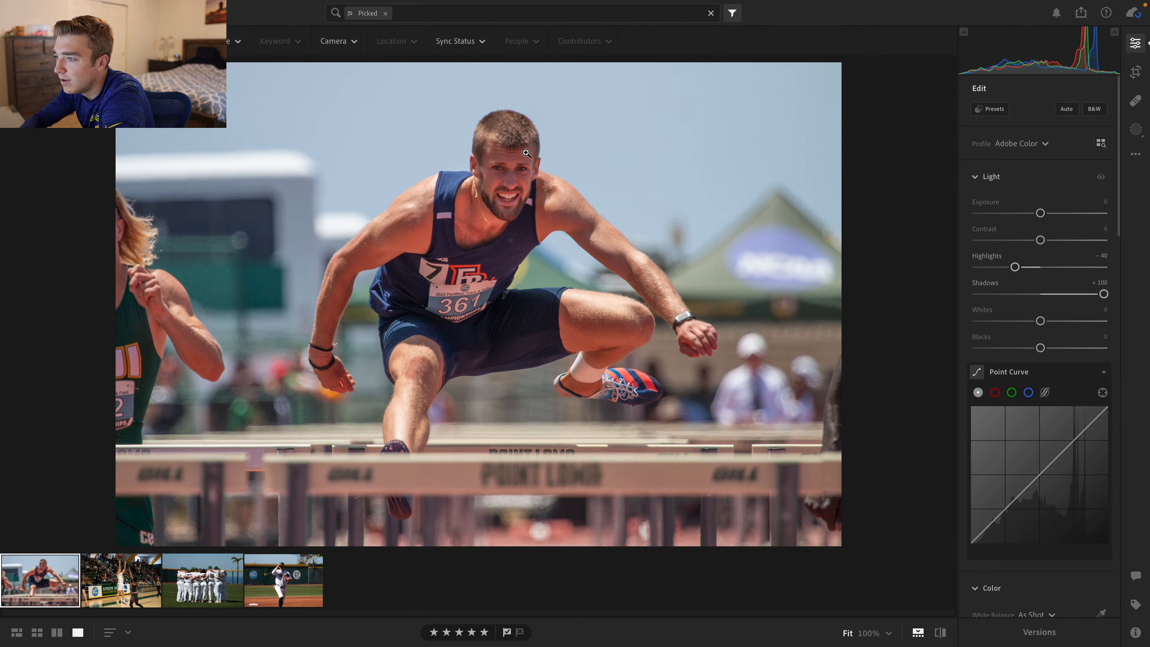
click(515, 158)
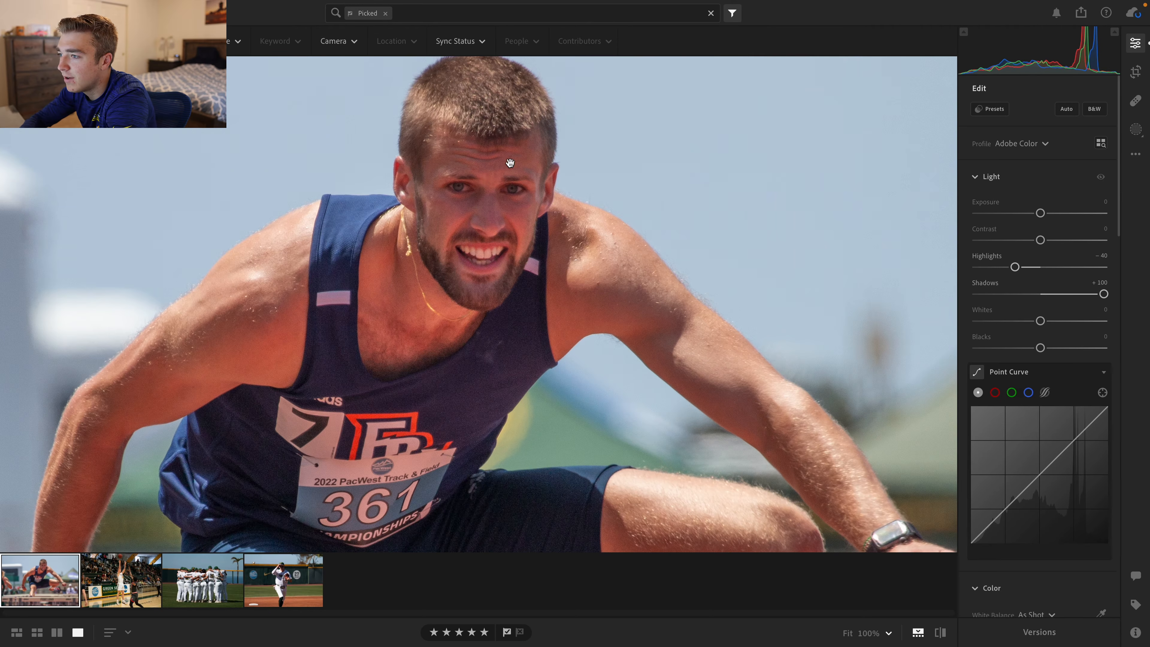
click(482, 202)
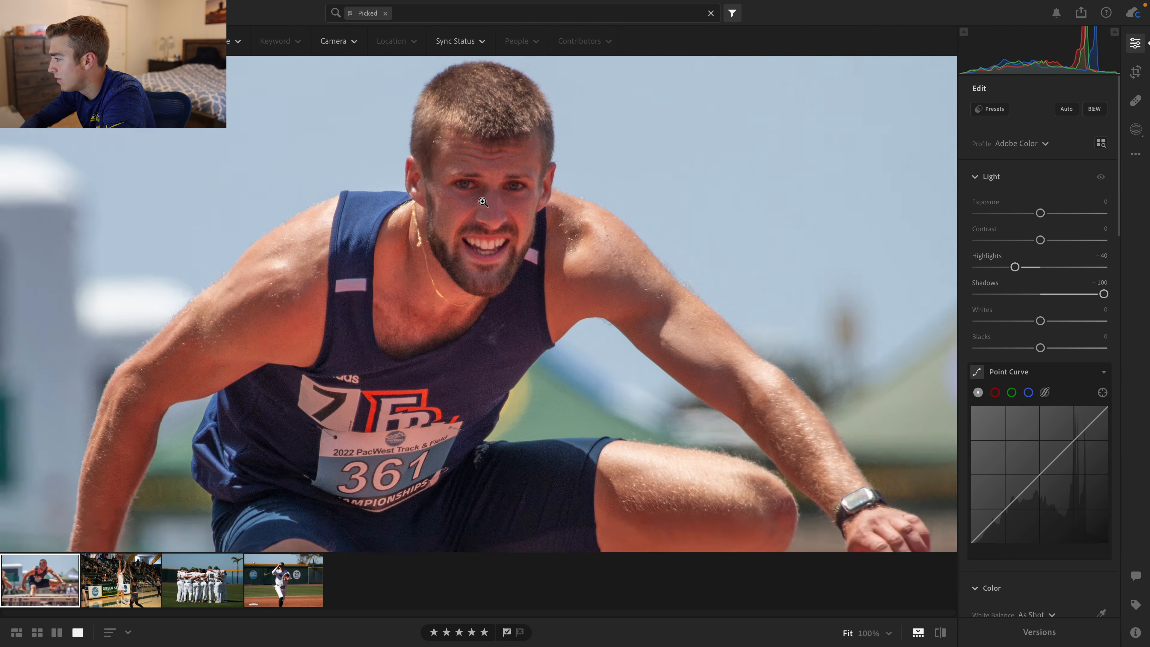
drag(1099, 297, 1065, 294)
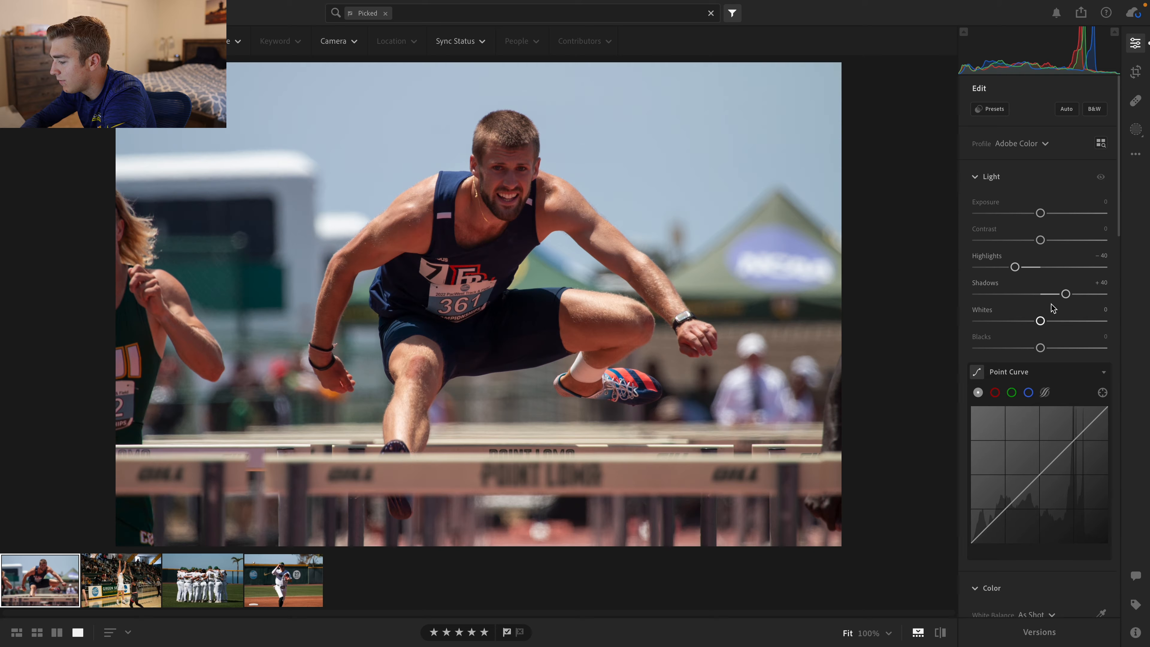
Compare the edit repeatedly with the original photo and set Contrast to +5
click(941, 633)
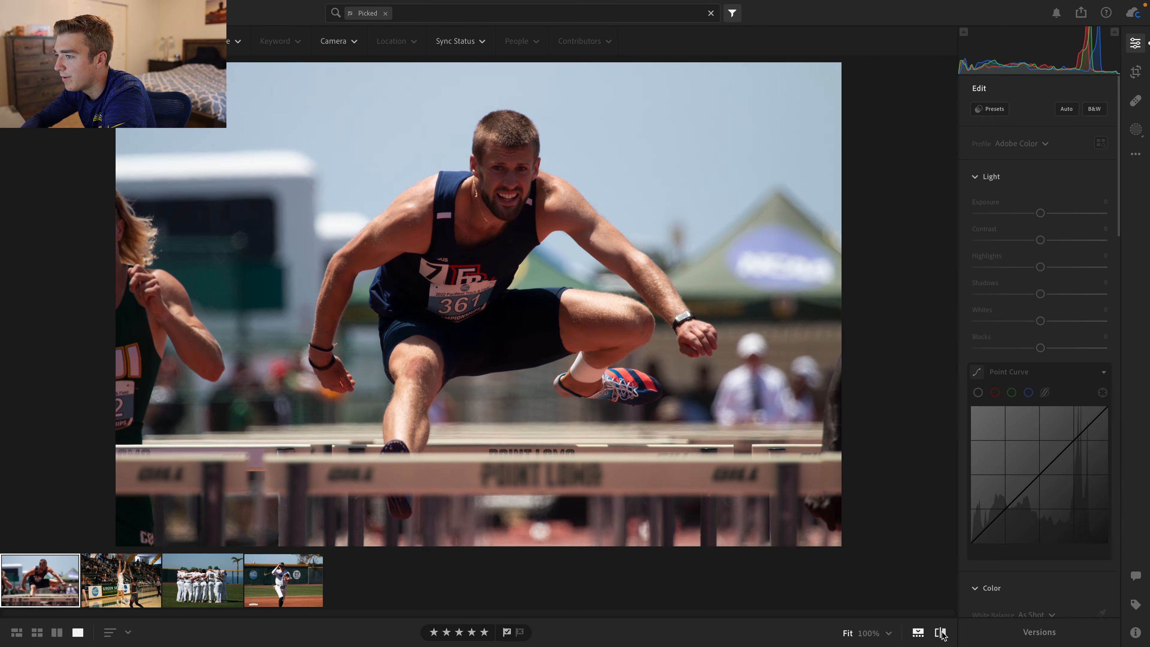
click(941, 633)
click(941, 634)
click(941, 634)
click(941, 634)
click(941, 634)
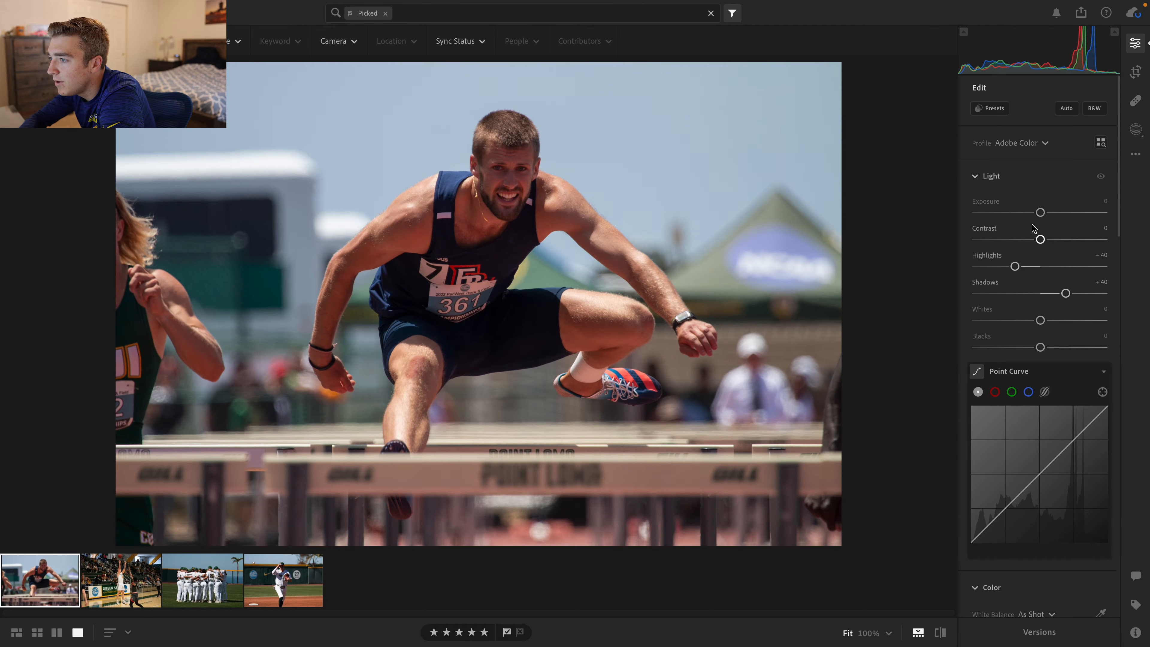
mouse_move(1044, 244)
mouse_down()
mouse_move(1063, 240)
mouse_move(1033, 238)
mouse_move(1045, 243)
mouse_up()
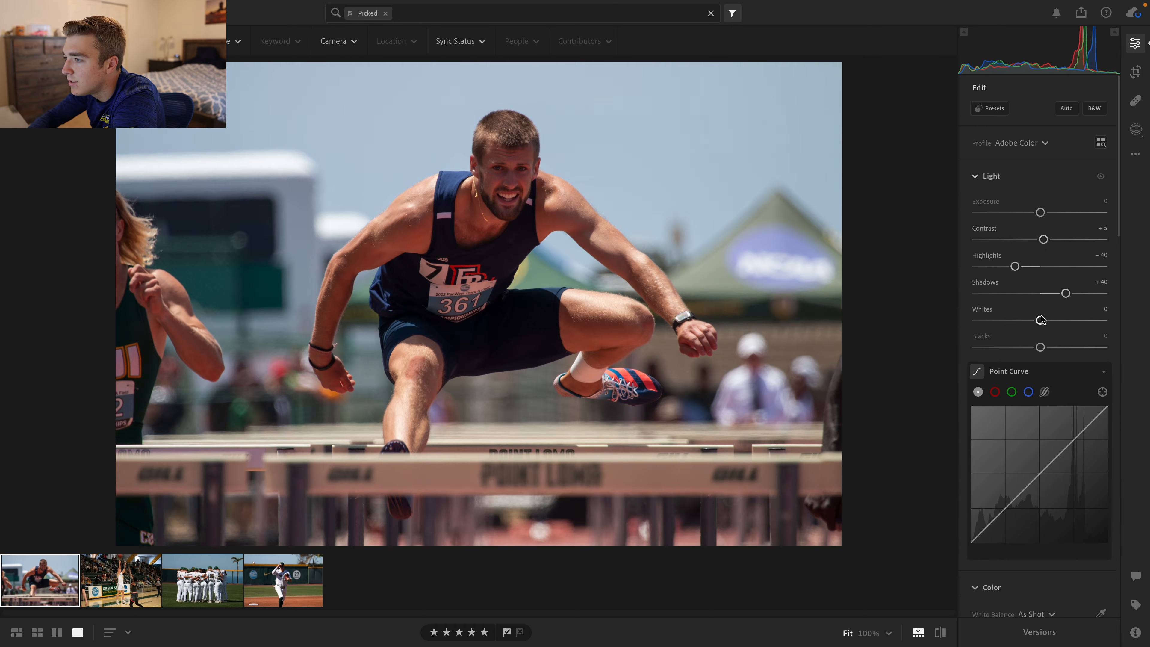
Set Whites to -20 and Blacks to +14, comparing the edit with the original in between
mouse_move(1040, 320)
mouse_down()
mouse_move(1016, 320)
mouse_move(1095, 320)
mouse_move(1026, 319)
mouse_up()
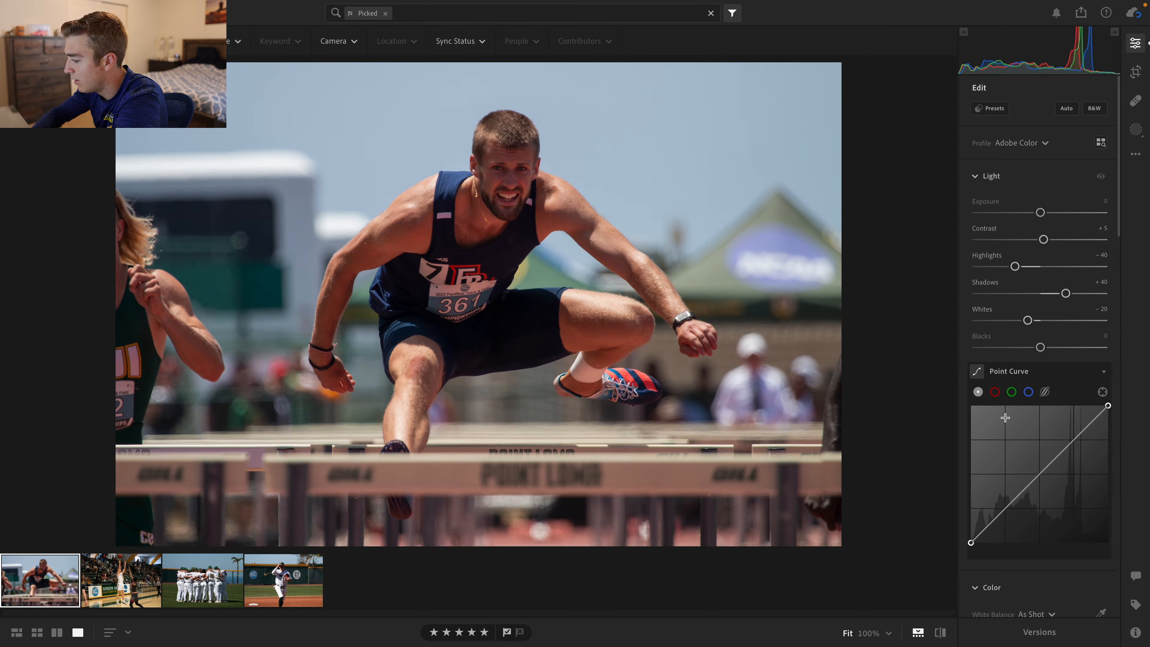
click(941, 633)
click(941, 633)
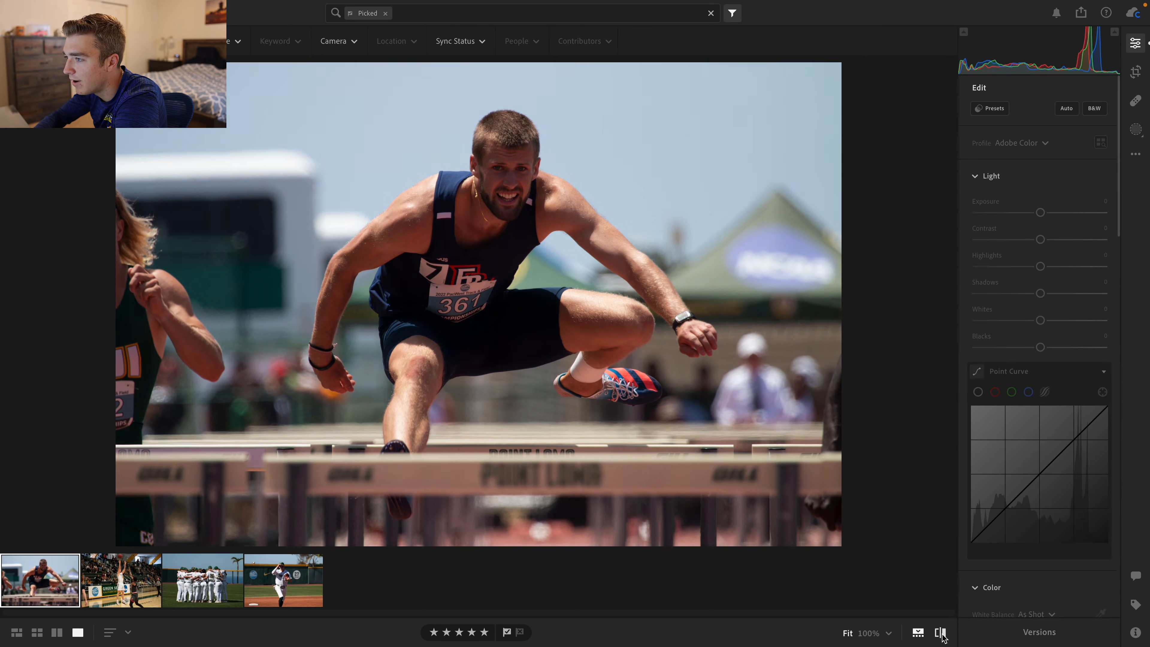
click(941, 633)
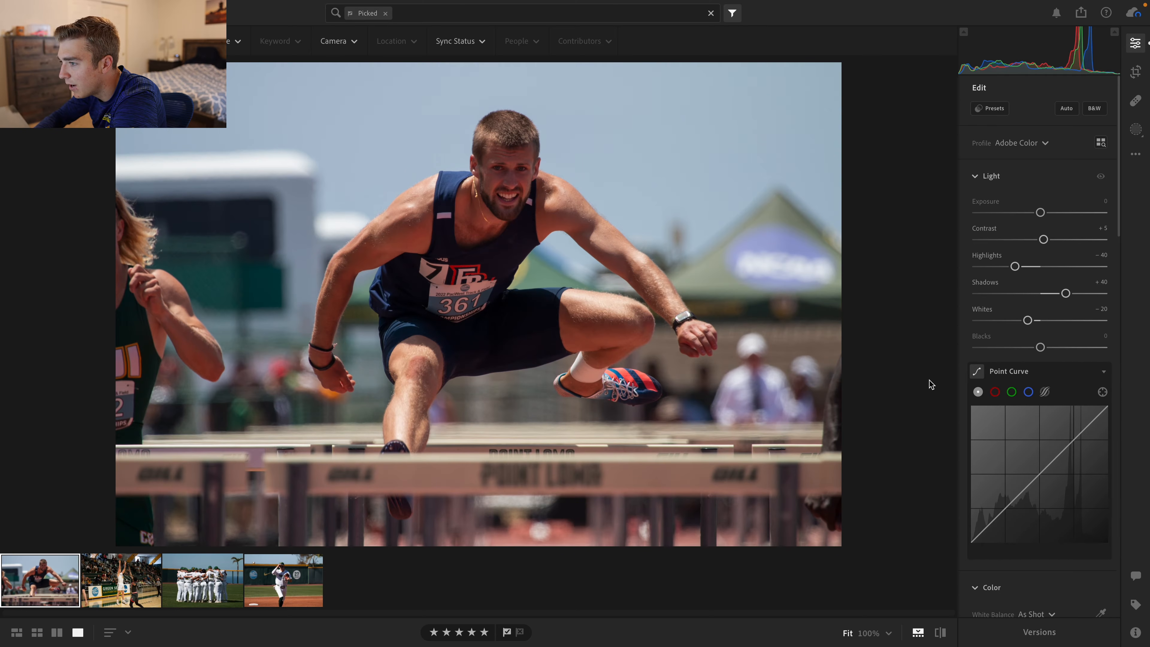
drag(1041, 352, 1050, 353)
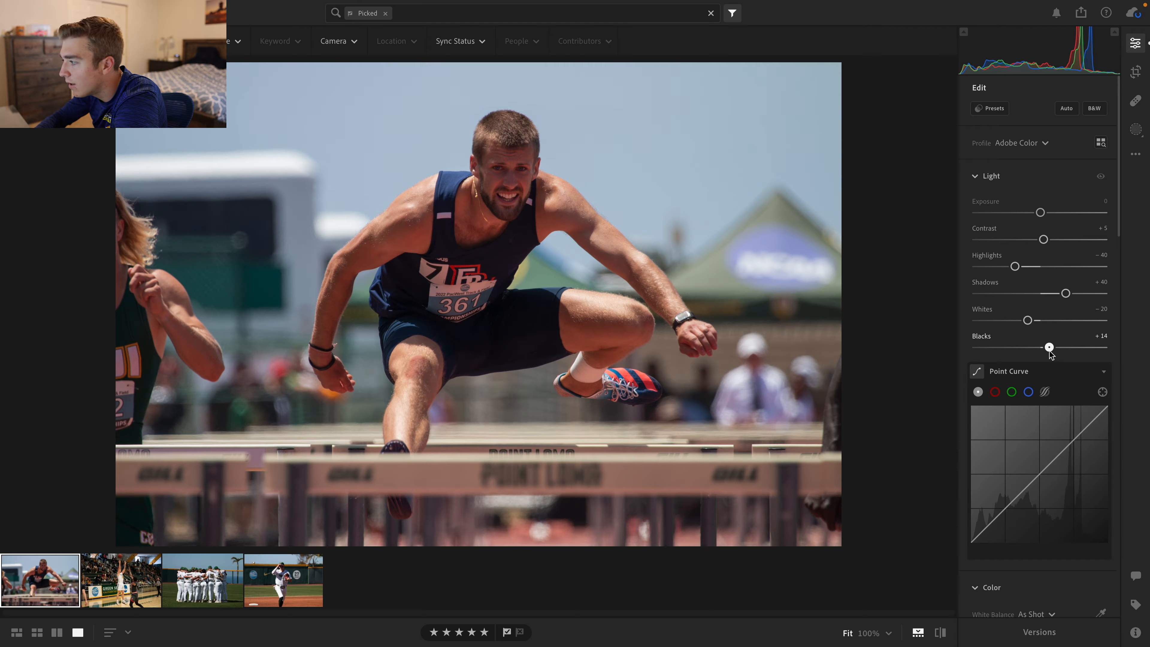
Lower the highlight end of the point curve slightly and adjust its shadow end
scroll(1025, 430, down, 2)
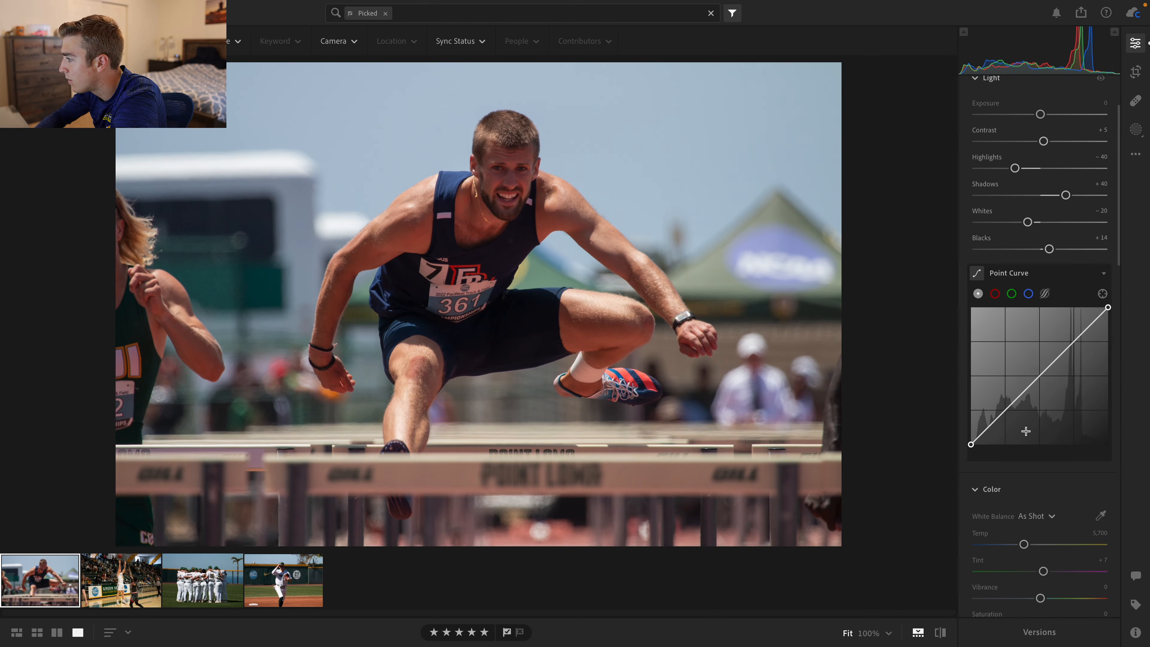
drag(1107, 306, 1117, 311)
drag(970, 444, 970, 444)
Set Vibrance to +25 and Saturation to +7, comparing the colors with the original photo
scroll(973, 450, down, 3)
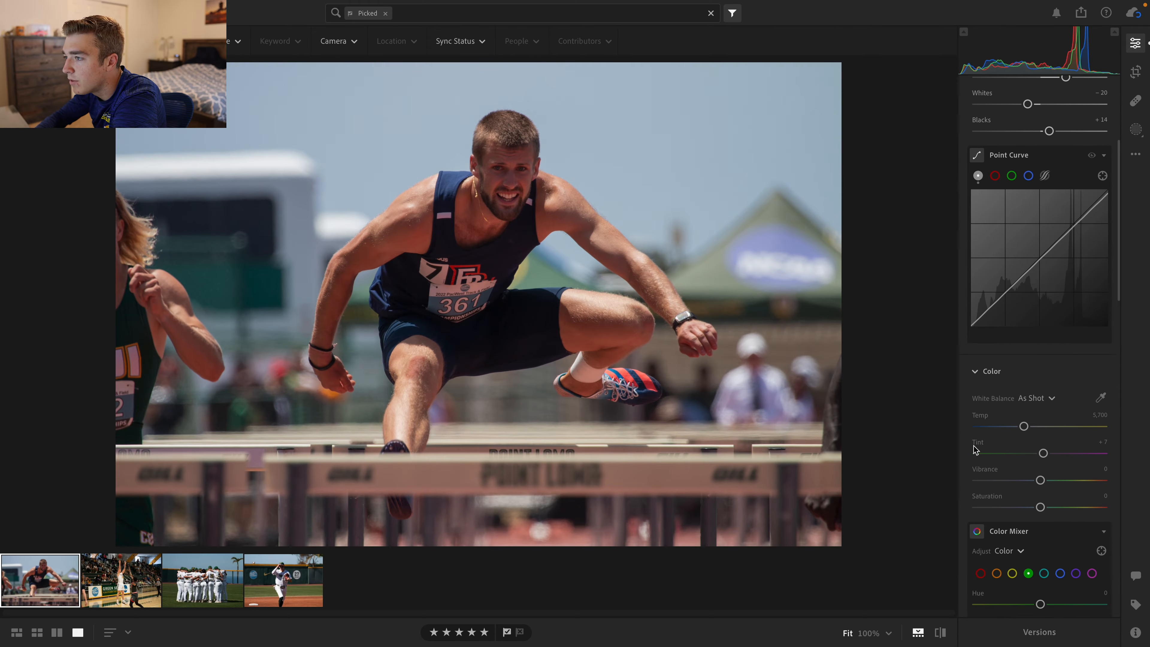
mouse_move(1040, 479)
mouse_down()
mouse_move(1120, 486)
mouse_move(977, 483)
mouse_move(1056, 488)
mouse_up()
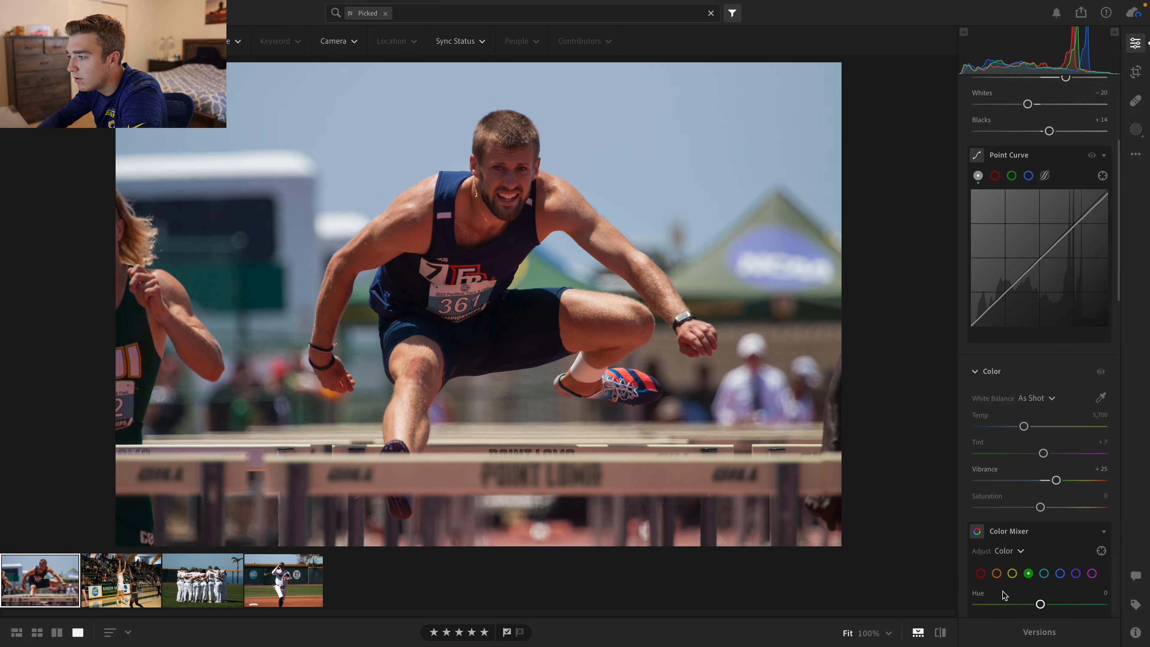
click(940, 632)
click(938, 632)
drag(1040, 508, 1044, 510)
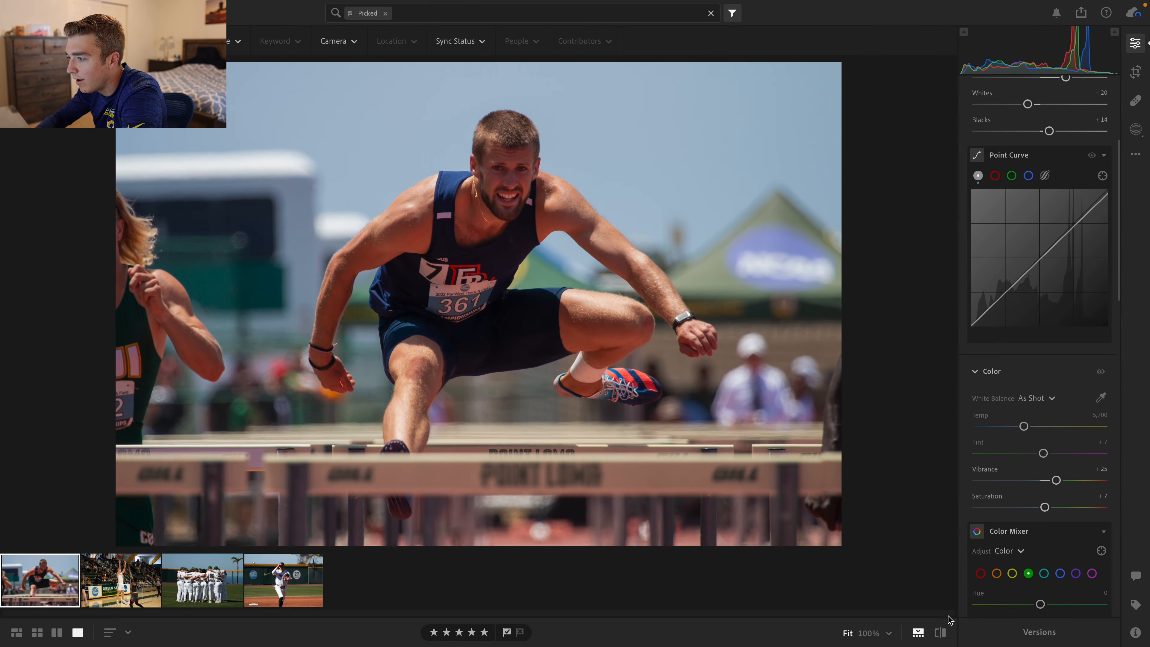
click(942, 633)
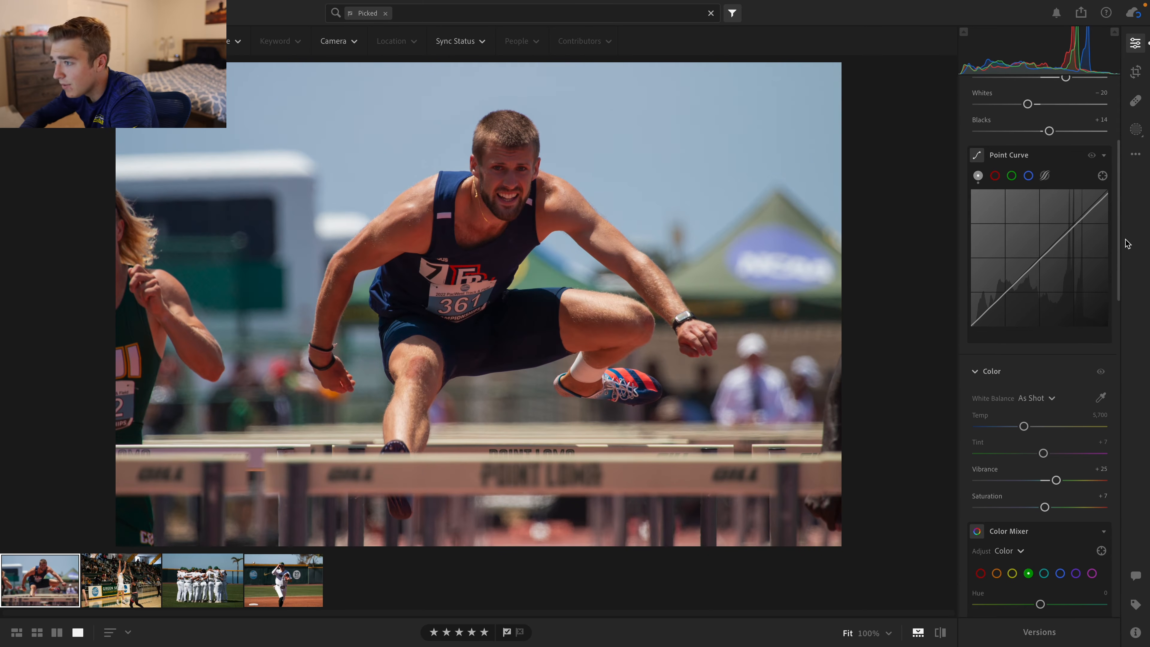
Auto-straighten the photo and crop it in around the hurdler, cutting off most of the neighboring runner
scroll(1039, 246, down, 5)
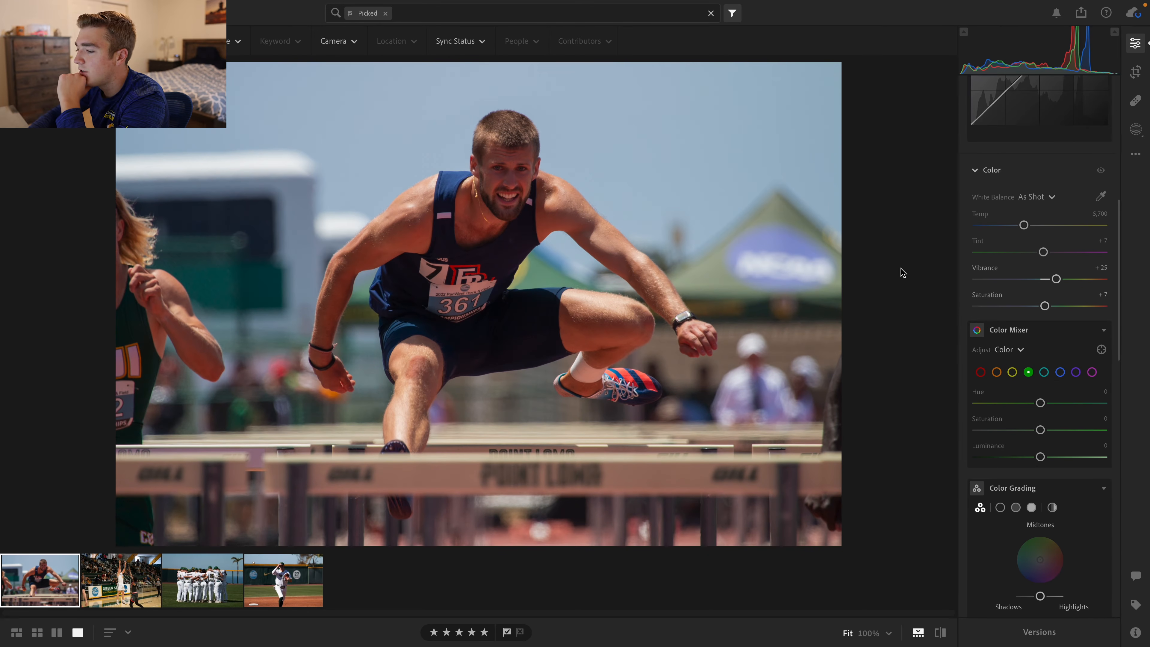
click(1136, 72)
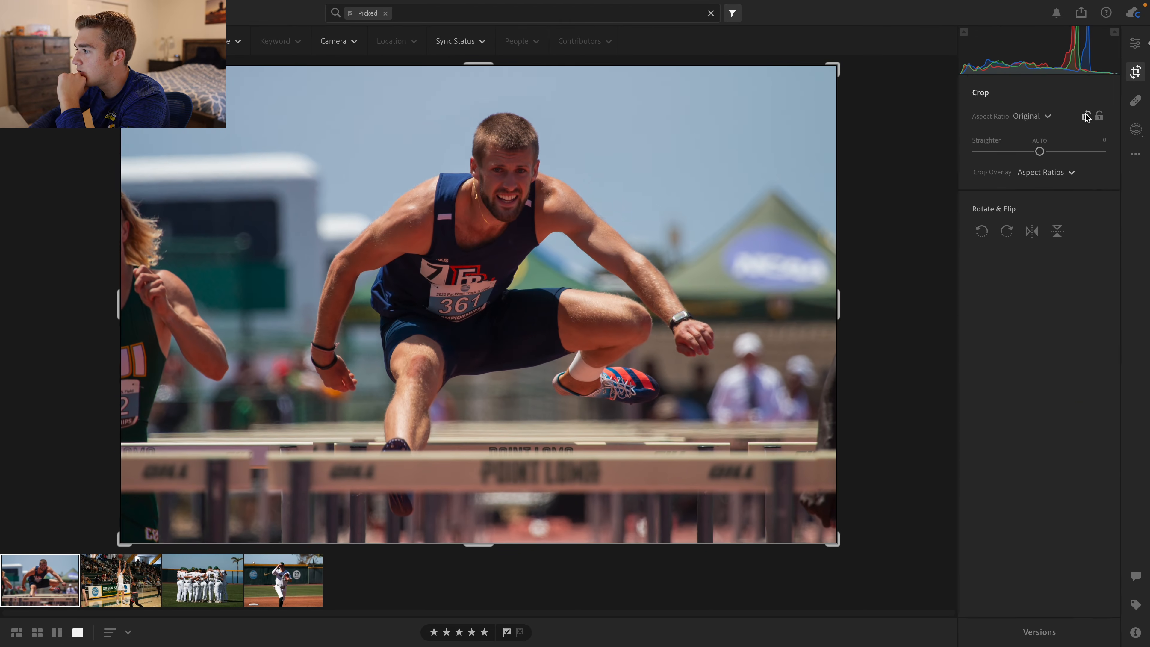
click(1042, 141)
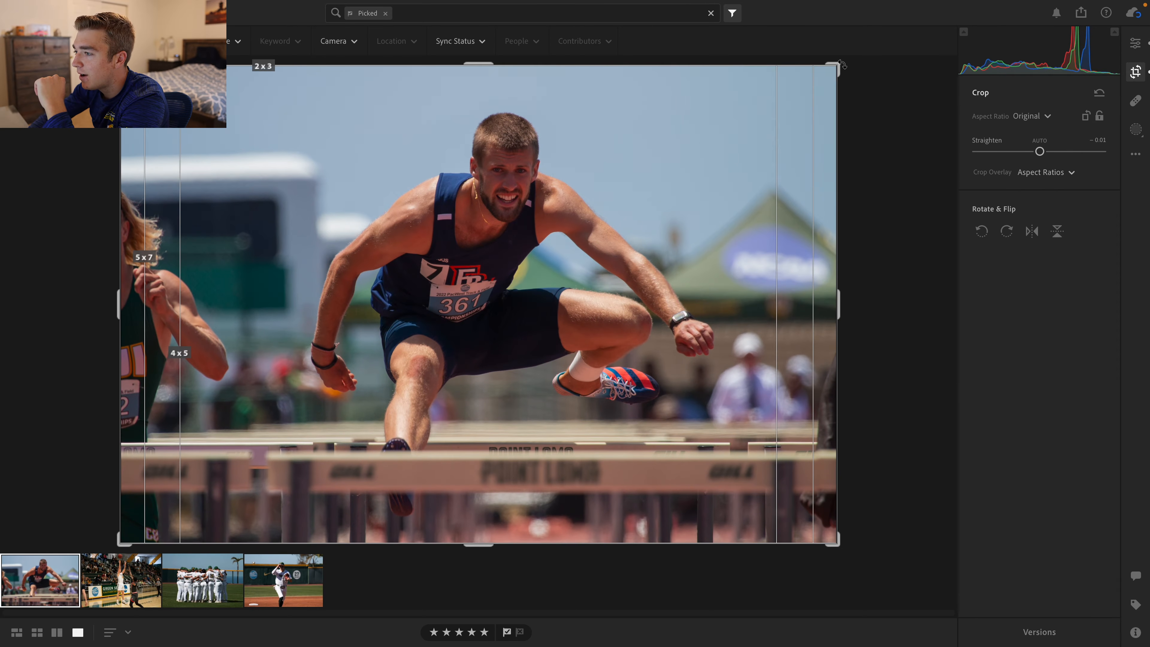
drag(838, 65, 792, 81)
drag(641, 174, 600, 188)
drag(670, 170, 654, 167)
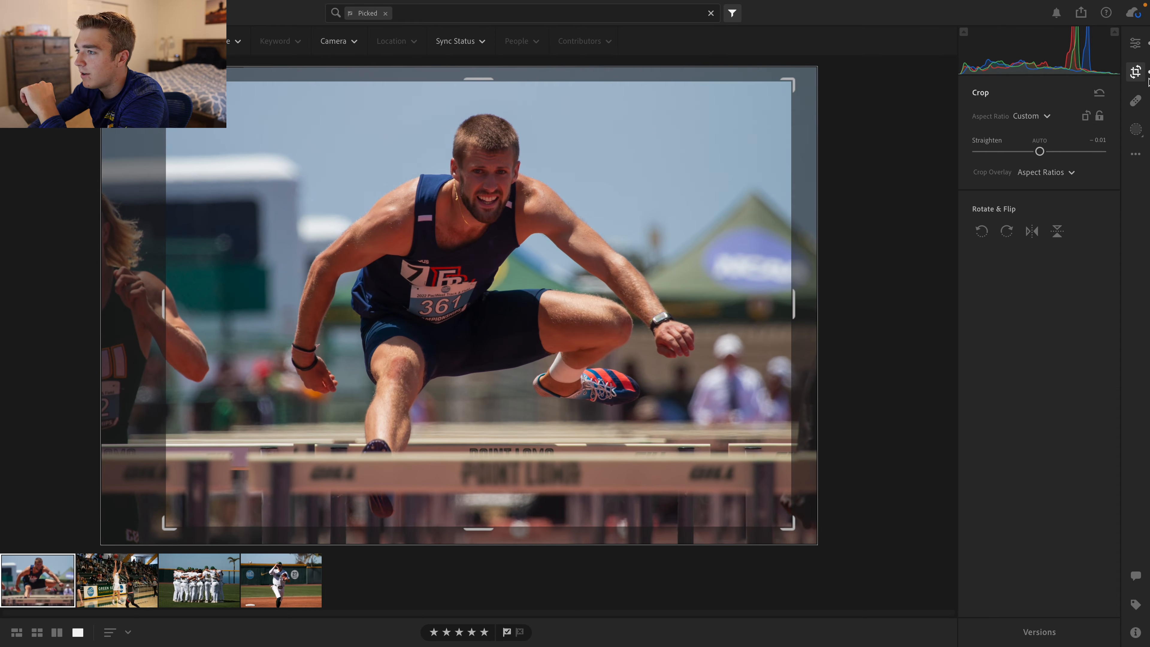
click(1137, 43)
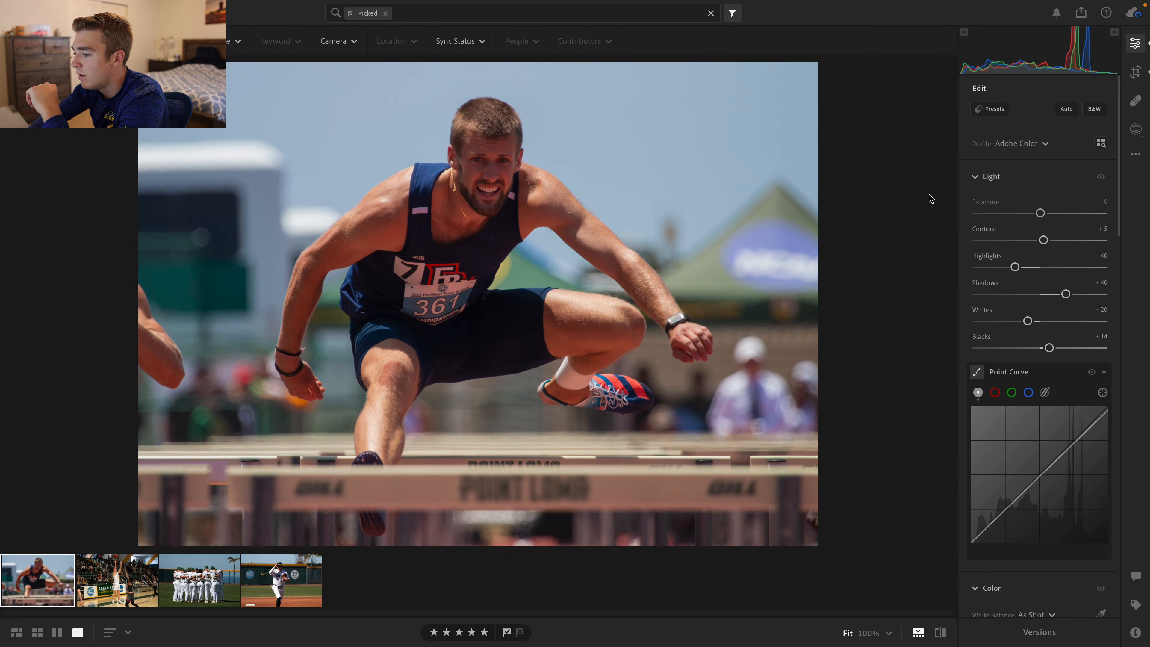
Tighten the crop further and reposition the photo so the neighboring runner is fully outside the frame
click(1136, 72)
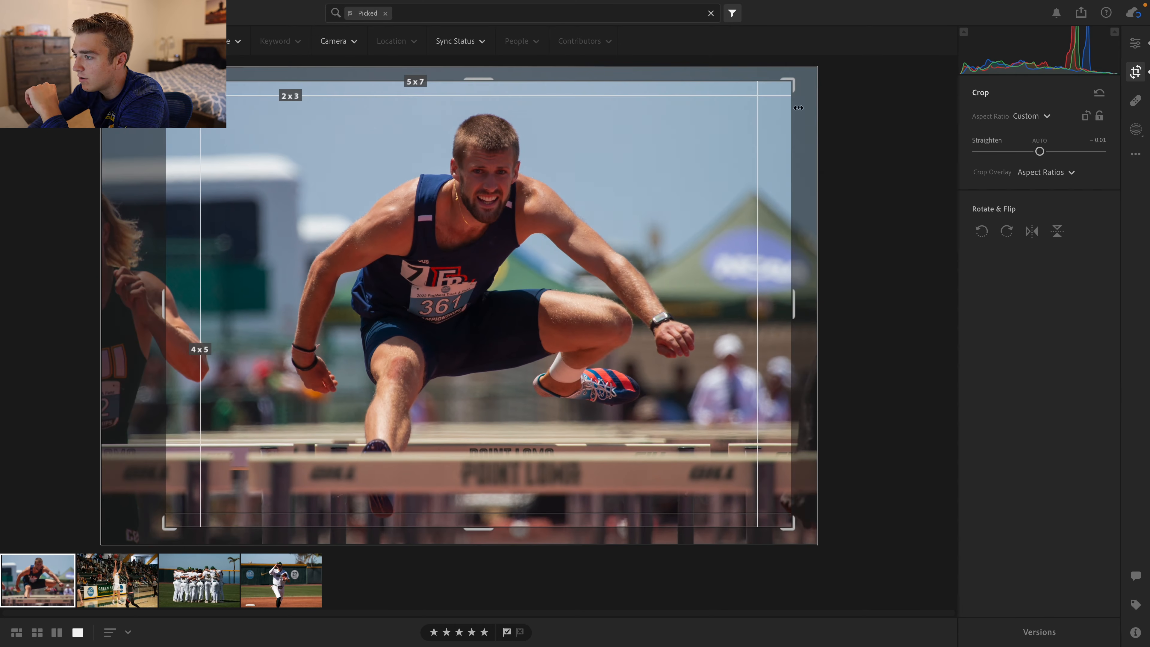
drag(790, 84, 692, 131)
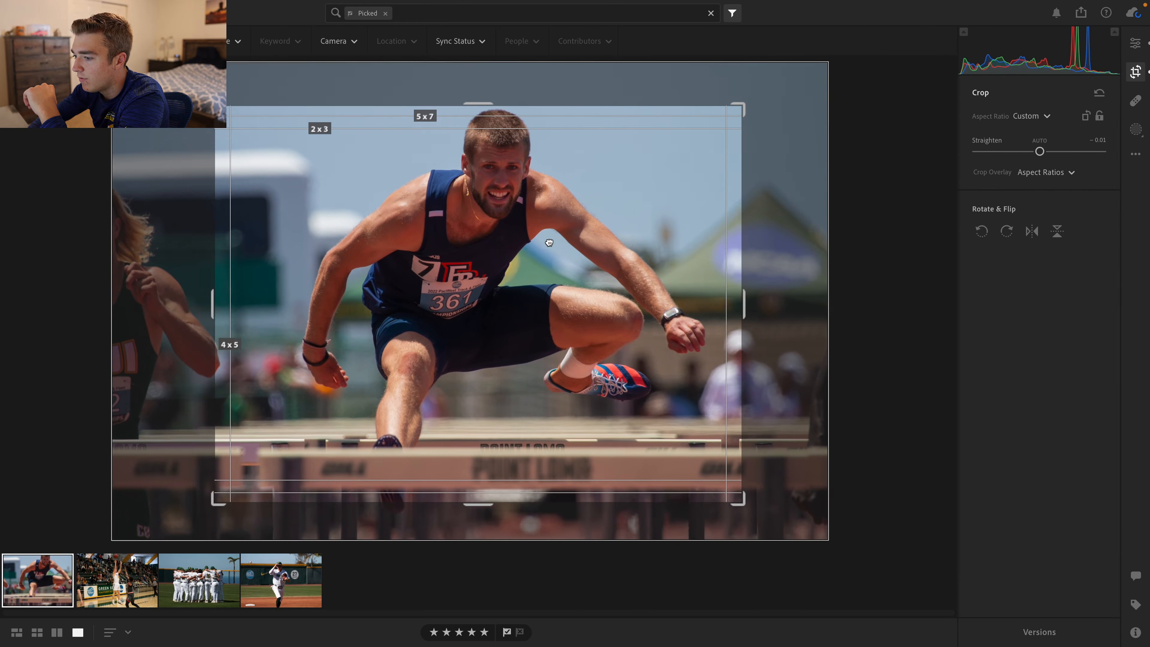
drag(549, 242, 542, 251)
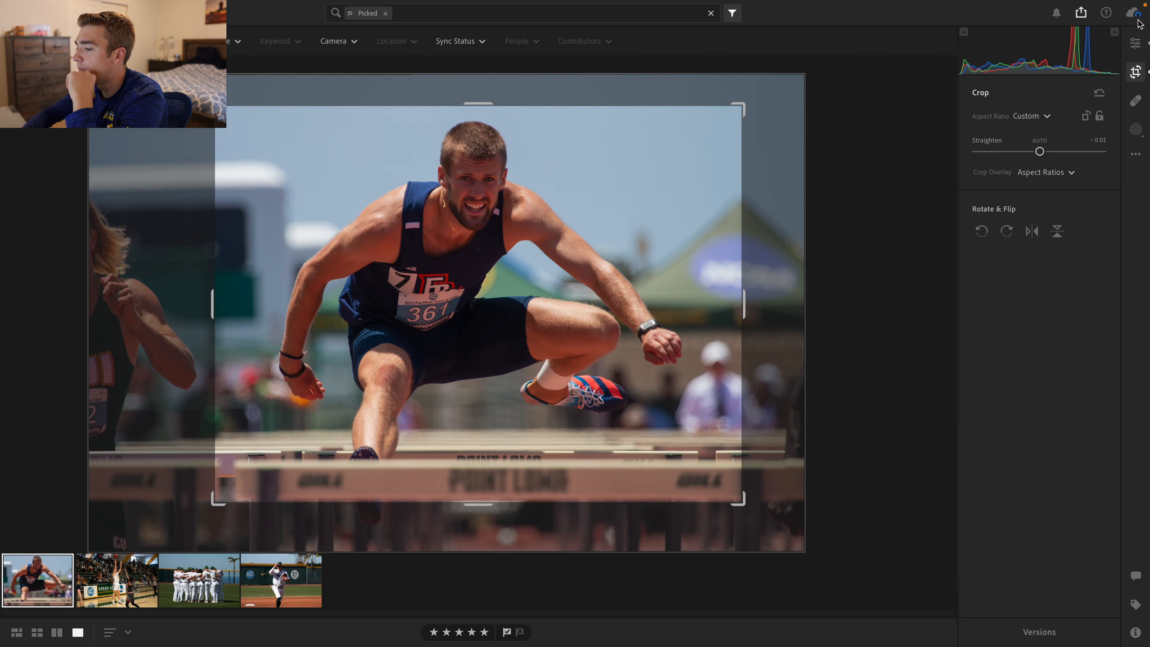
click(1134, 43)
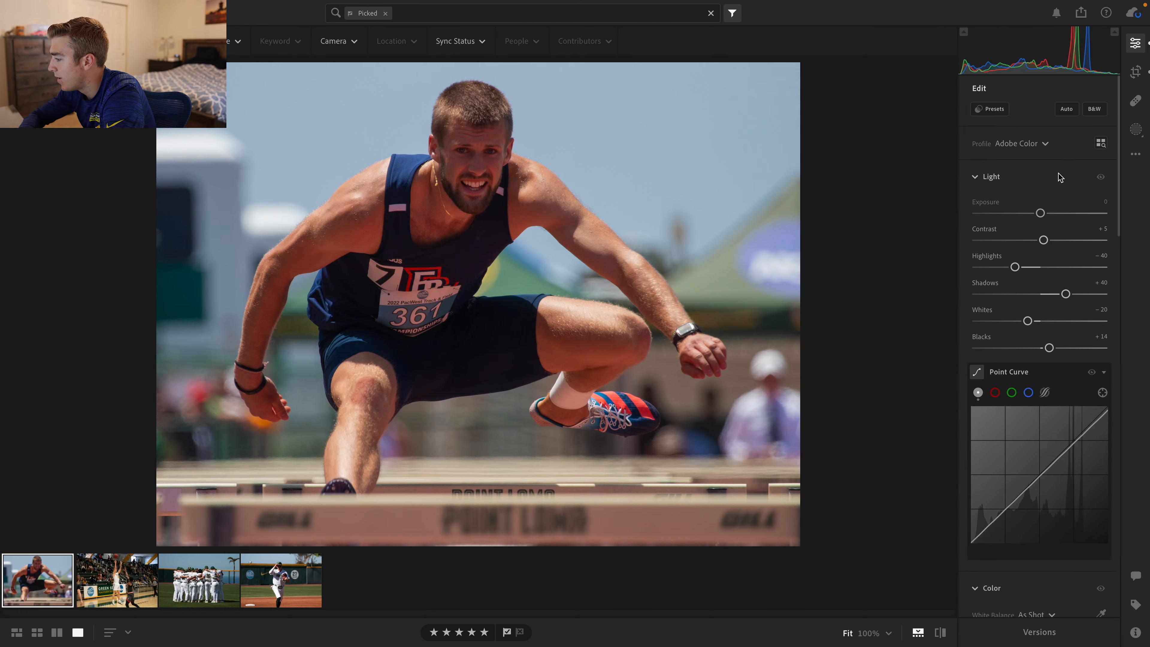
Set Clarity to +3 in the photo's effects
scroll(1013, 371, down, 6)
scroll(1043, 301, down, 10)
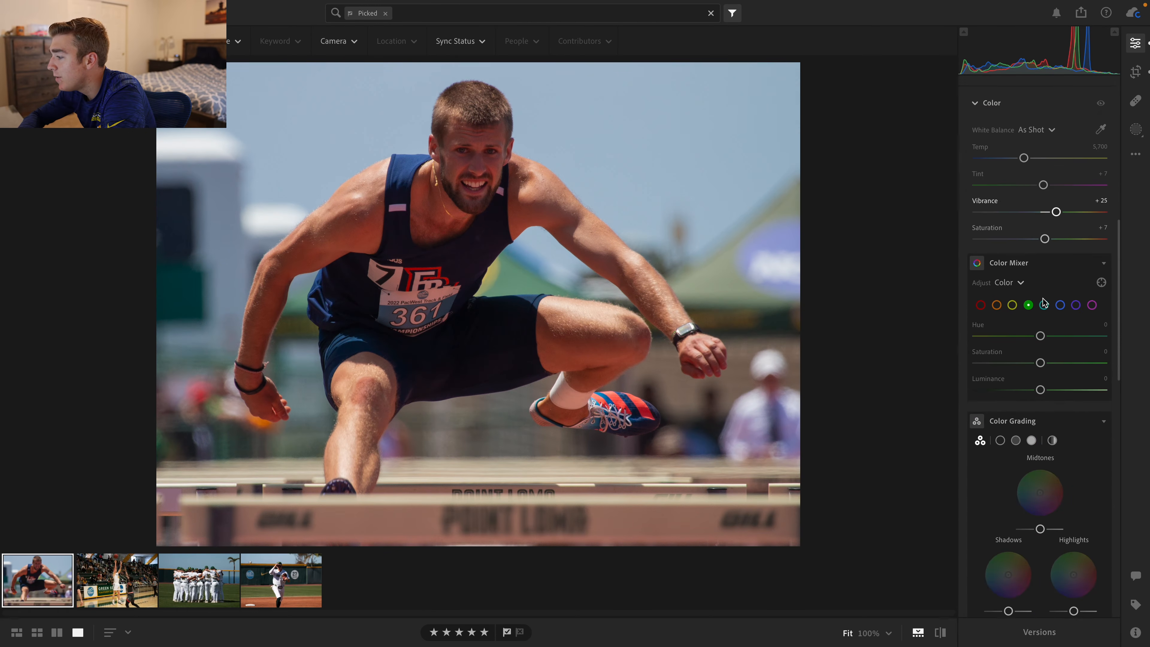
scroll(1041, 302, down, 4)
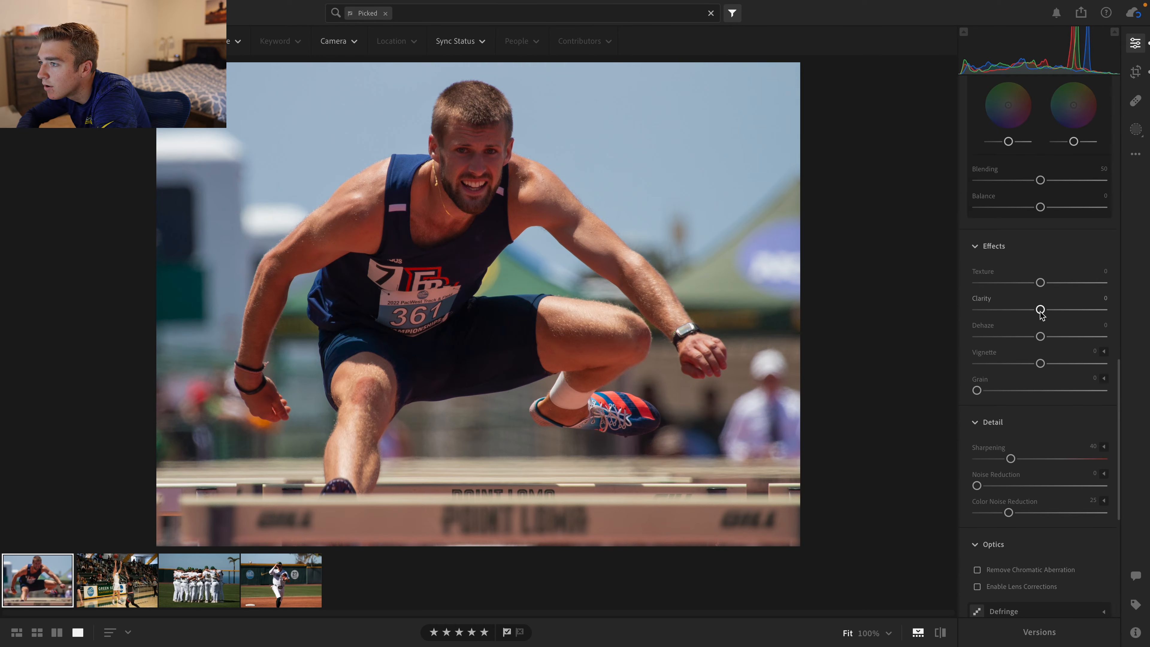
mouse_move(1045, 313)
mouse_down()
mouse_move(1079, 311)
mouse_move(1043, 309)
mouse_up()
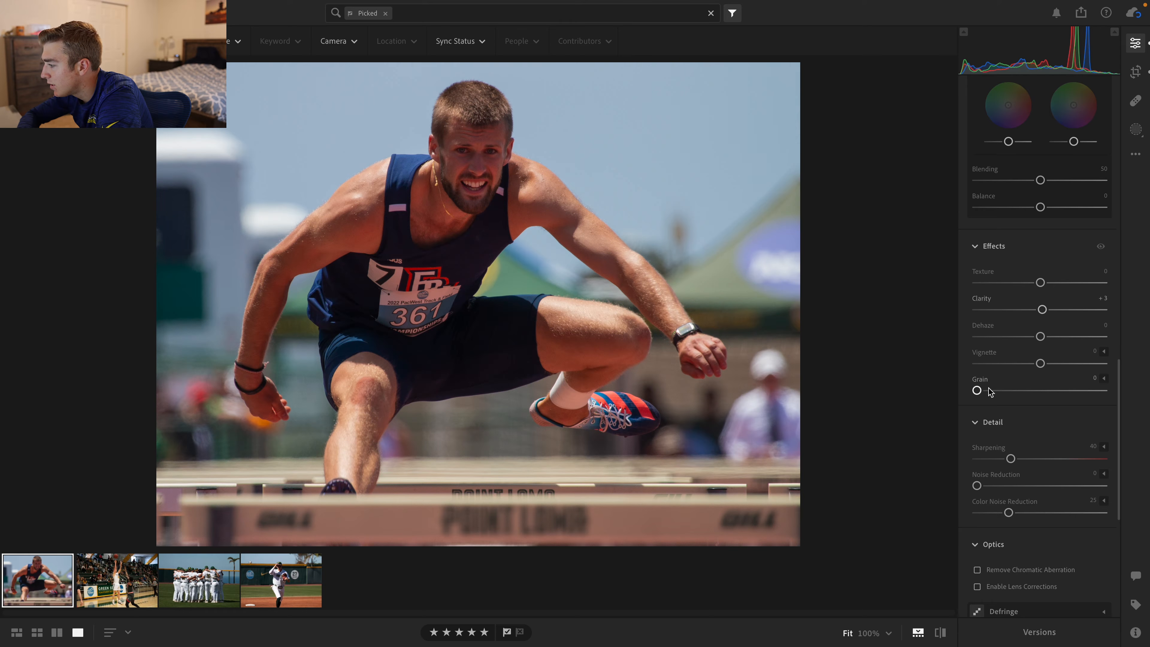
Set Noise Reduction to 5 and Sharpening to 50, and inspect the detail around the hurdler's shoe
scroll(992, 399, down, 3)
drag(976, 424, 1019, 398)
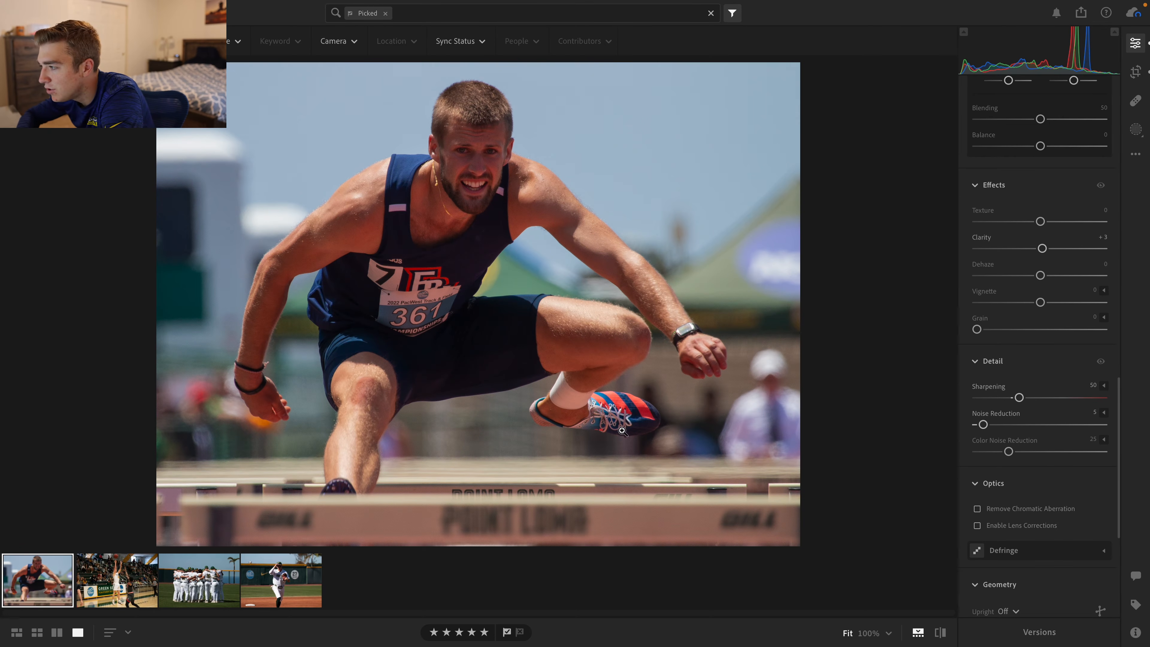
click(630, 416)
click(607, 403)
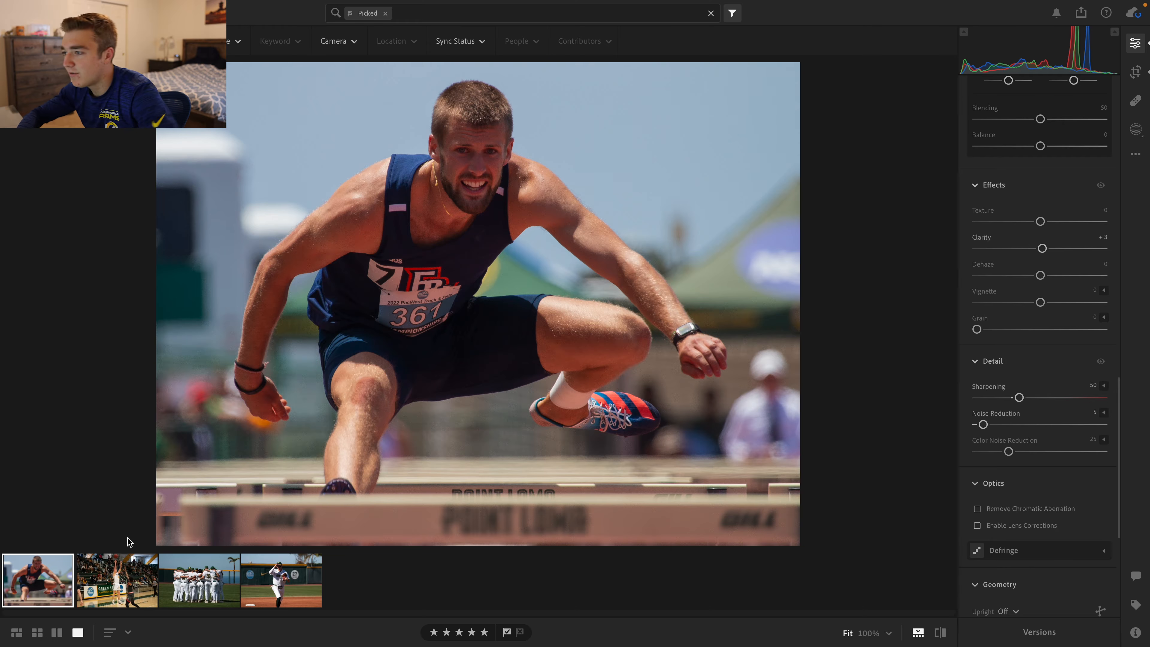
Open the basketball jump-shot photo for editing
click(149, 566)
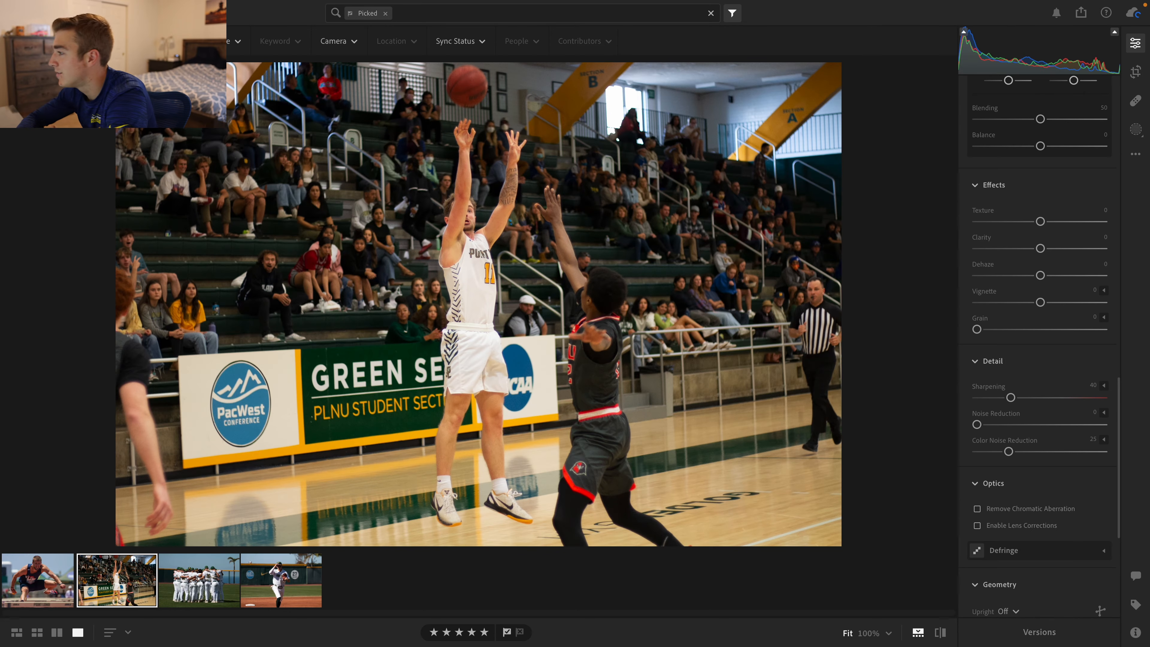
Set Highlights to -50 on the basketball photo and compare the result with the original
scroll(1031, 292, up, 4)
scroll(1031, 292, up, 12)
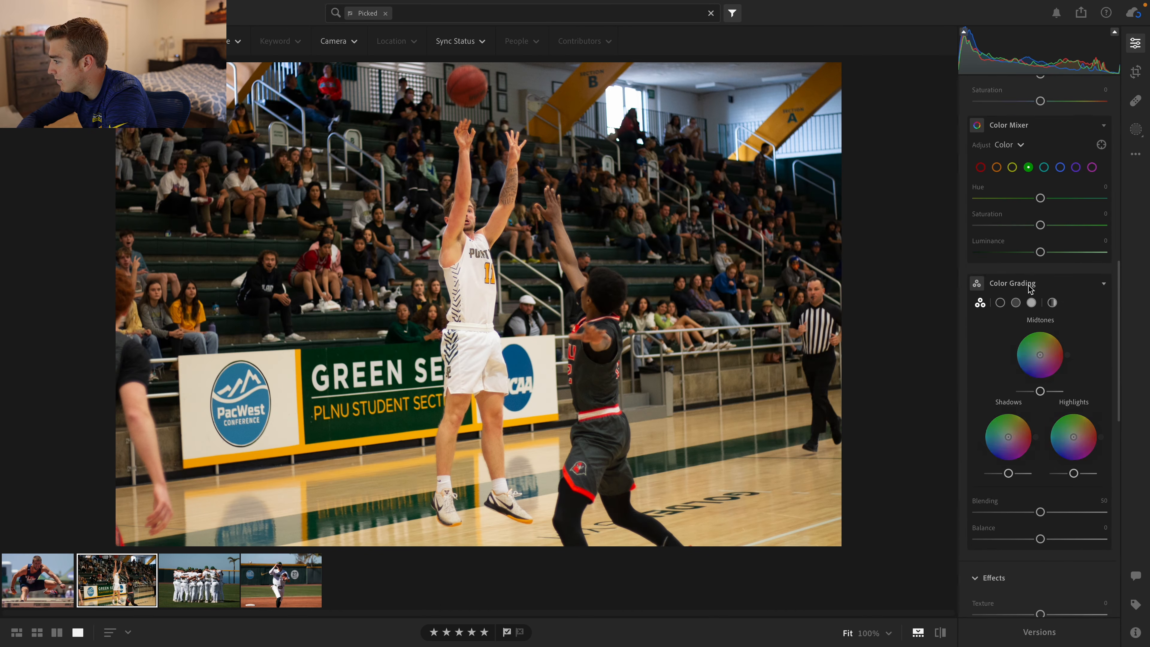
scroll(1027, 287, up, 5)
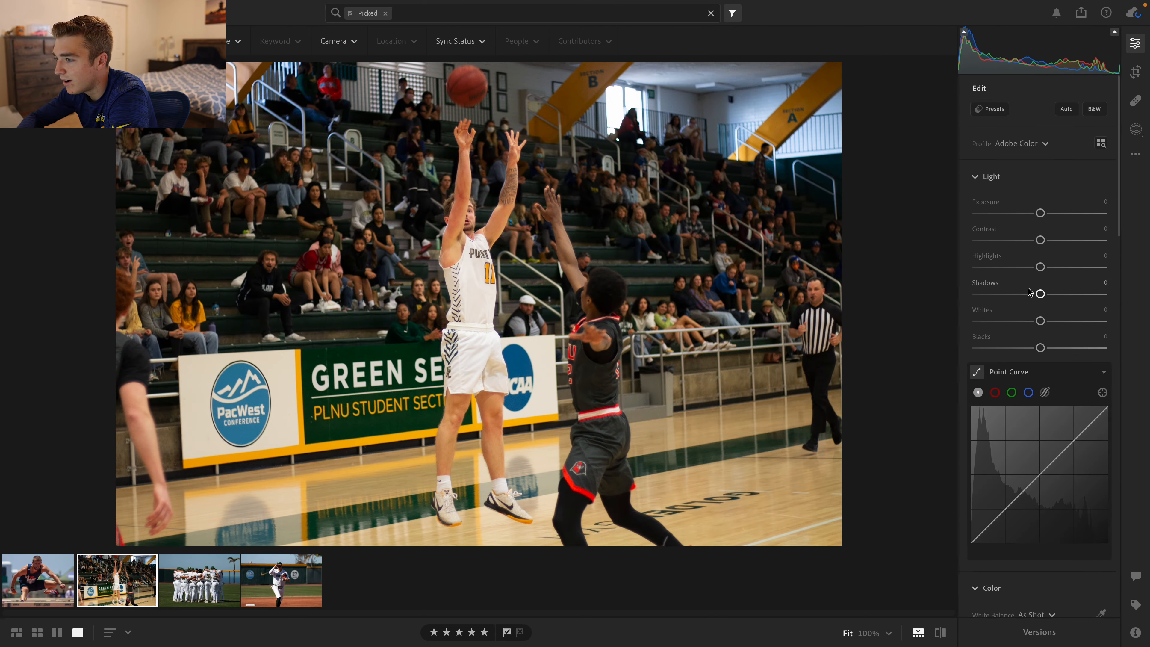
drag(1041, 270, 1009, 268)
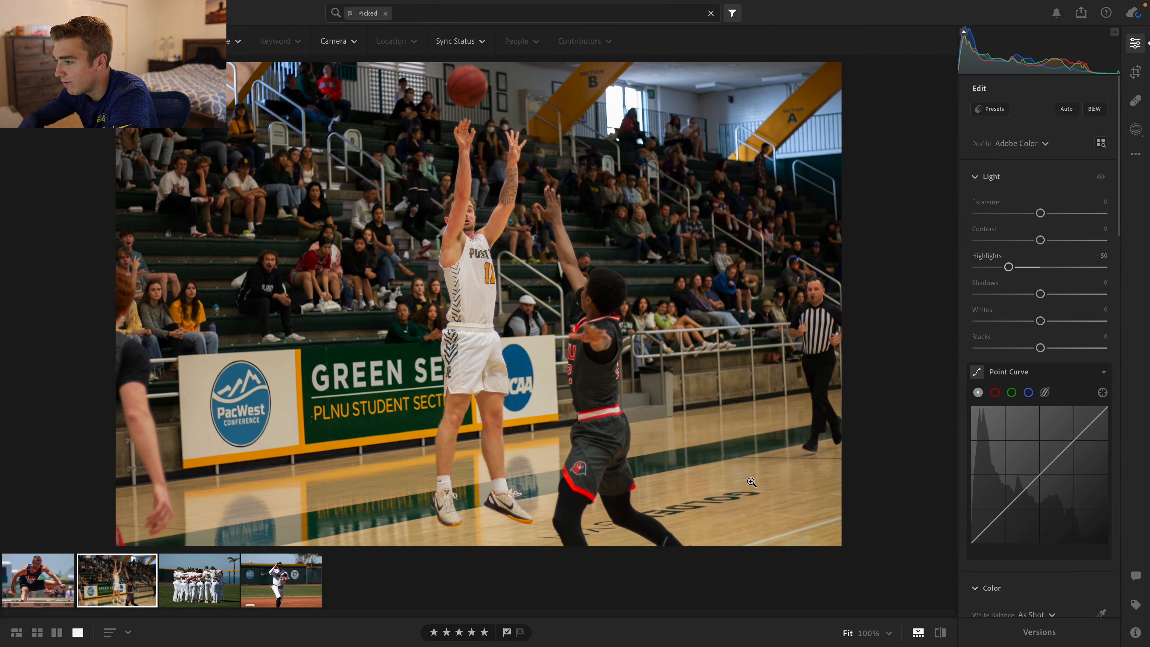
click(939, 633)
click(939, 633)
click(939, 633)
click(939, 633)
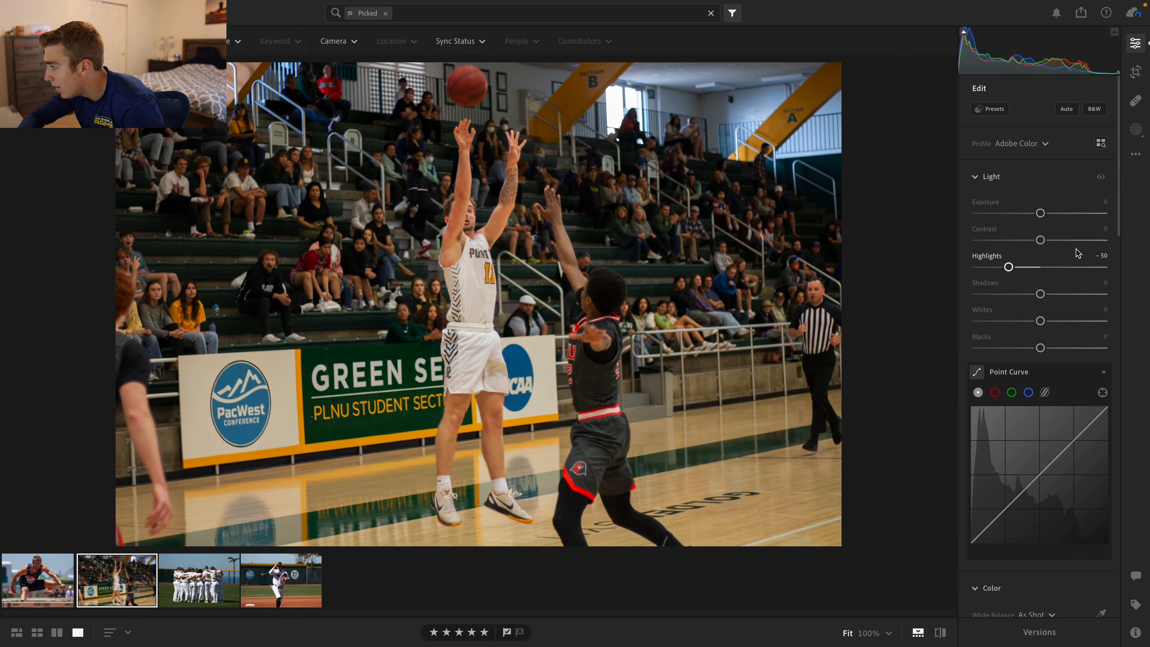
Set Whites to -40 on the basketball photo and check the edit against the original
drag(1036, 325, 1009, 318)
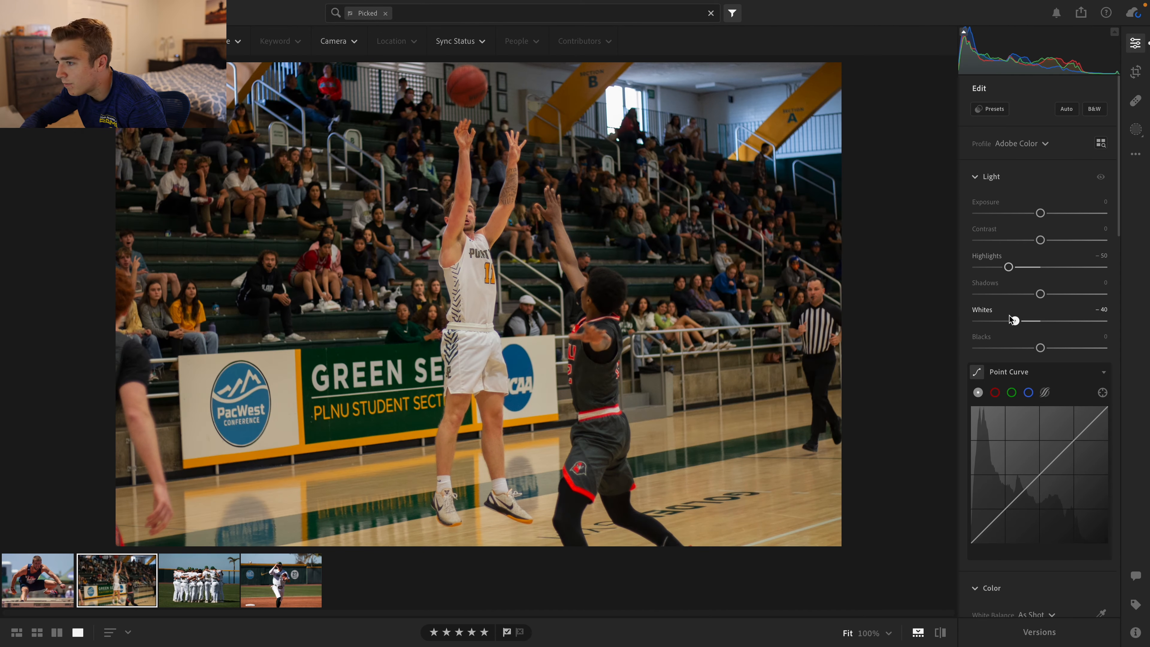
click(940, 632)
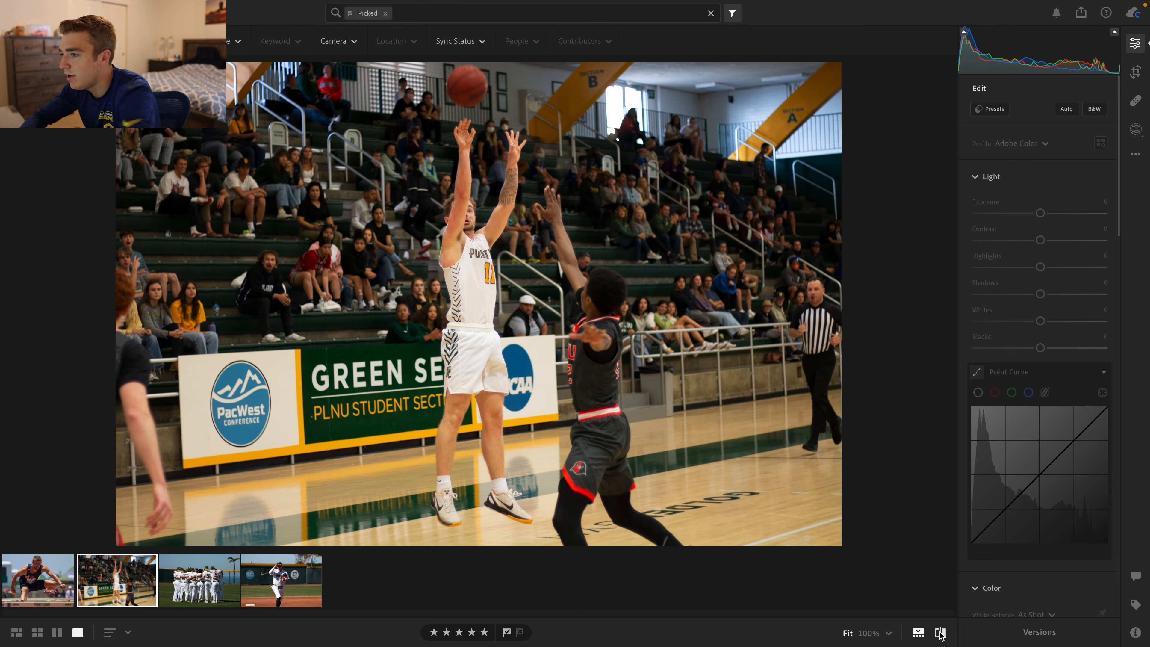
click(940, 633)
click(940, 632)
click(941, 632)
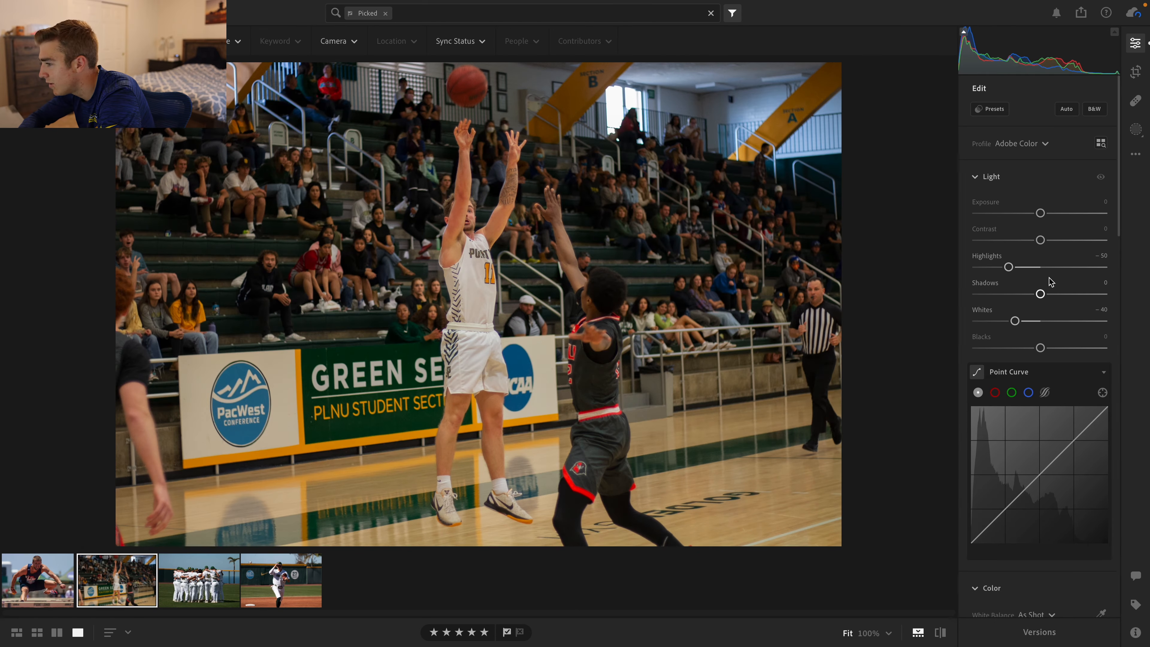
Set Shadows to +30 and Blacks to +5 on the basketball photo
drag(1043, 301, 1053, 301)
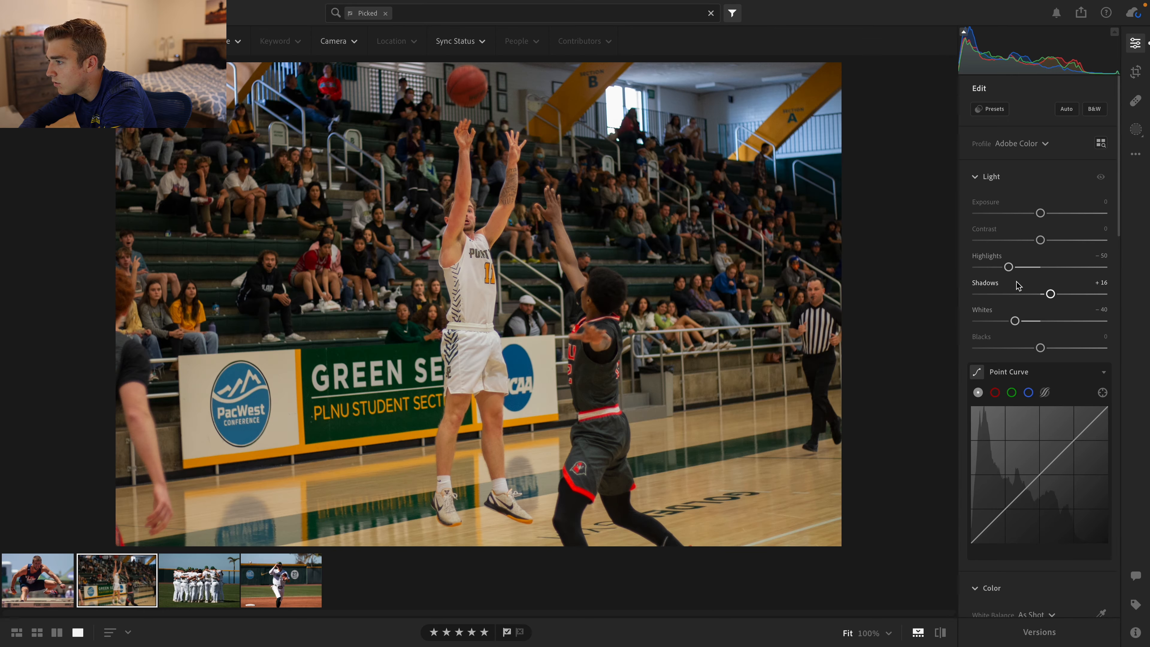
drag(1039, 294, 1058, 300)
drag(1042, 349, 1046, 346)
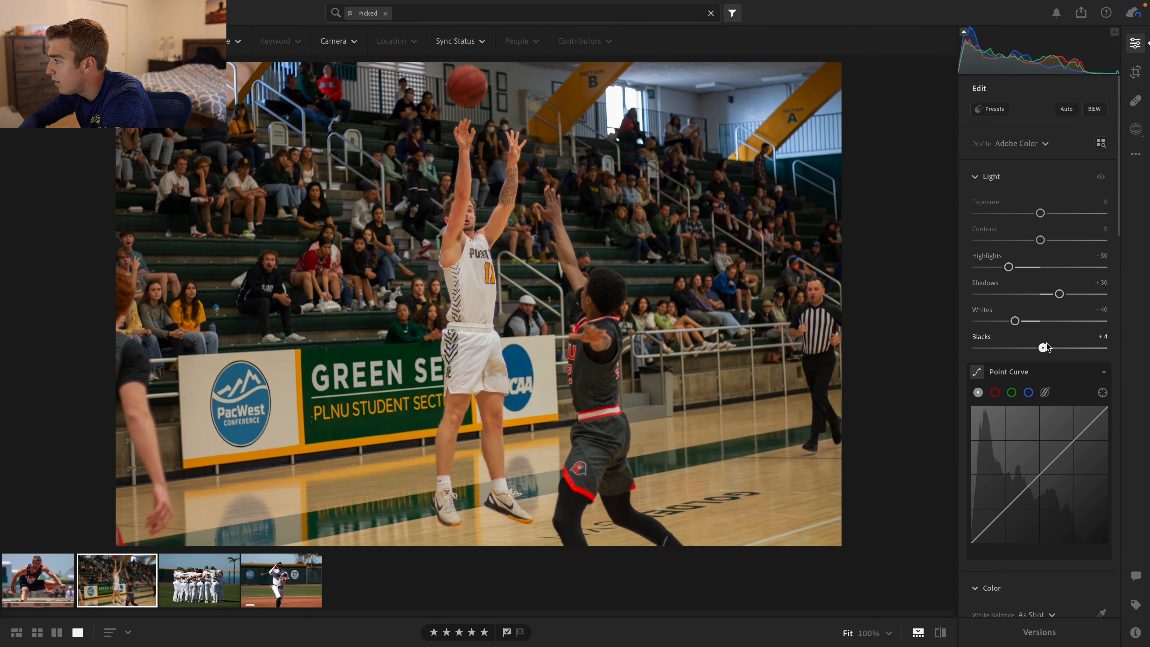
drag(1047, 348, 1045, 347)
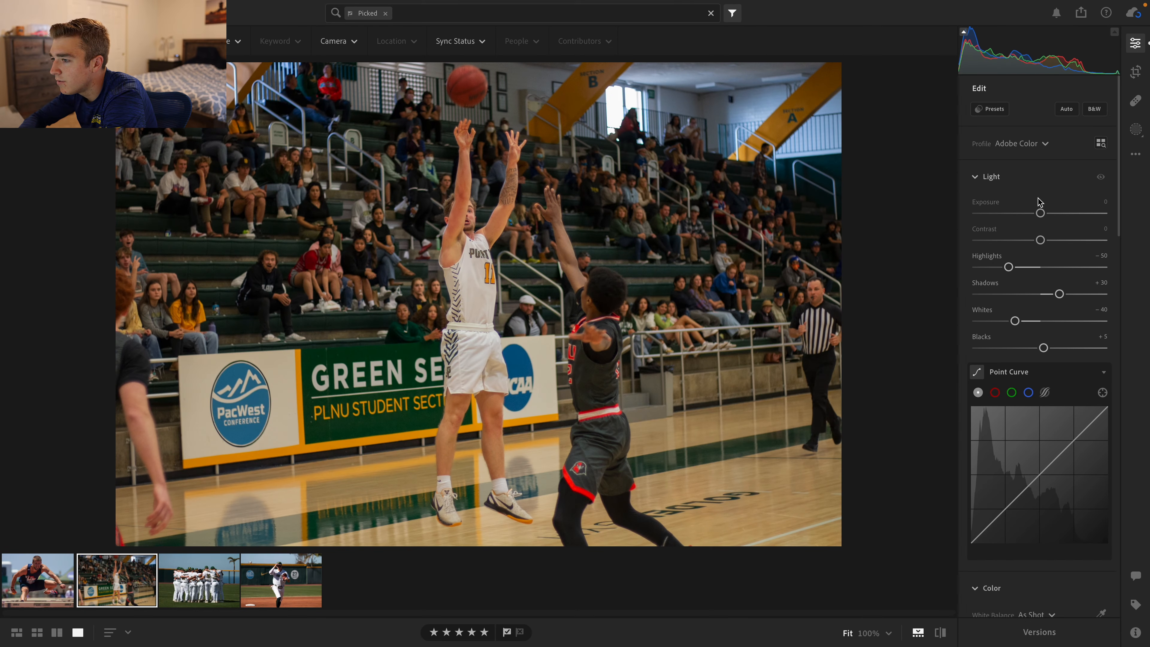
Set Exposure to -0.03 and Contrast to +20, and compare the basketball photo with its original
mouse_move(1040, 212)
mouse_down()
mouse_move(1040, 240)
mouse_move(1052, 240)
mouse_move(1040, 213)
mouse_up()
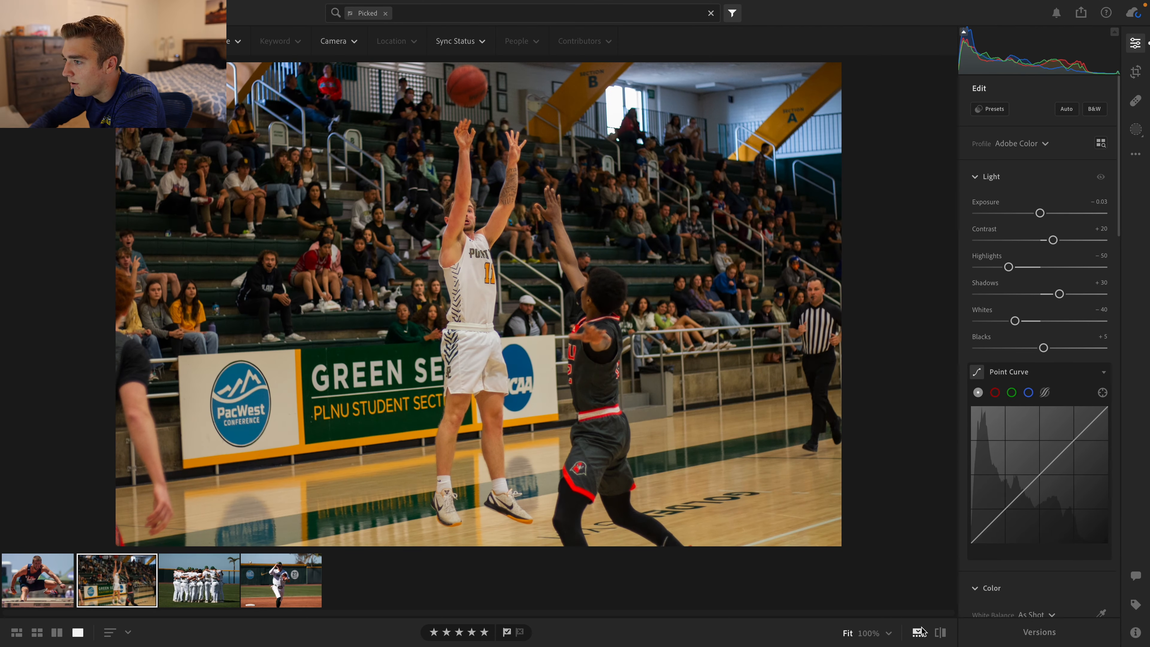
drag(940, 633, 941, 633)
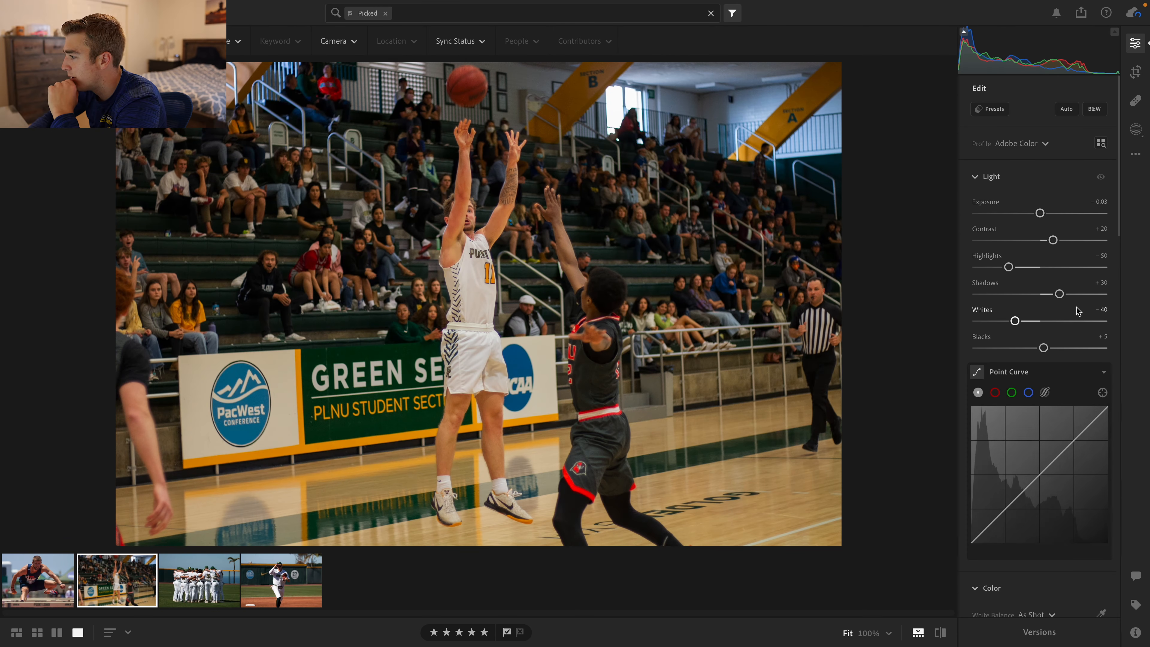
Set Vibrance to +15 in the basketball photo's color settings
scroll(1042, 303, down, 2)
scroll(1037, 340, down, 8)
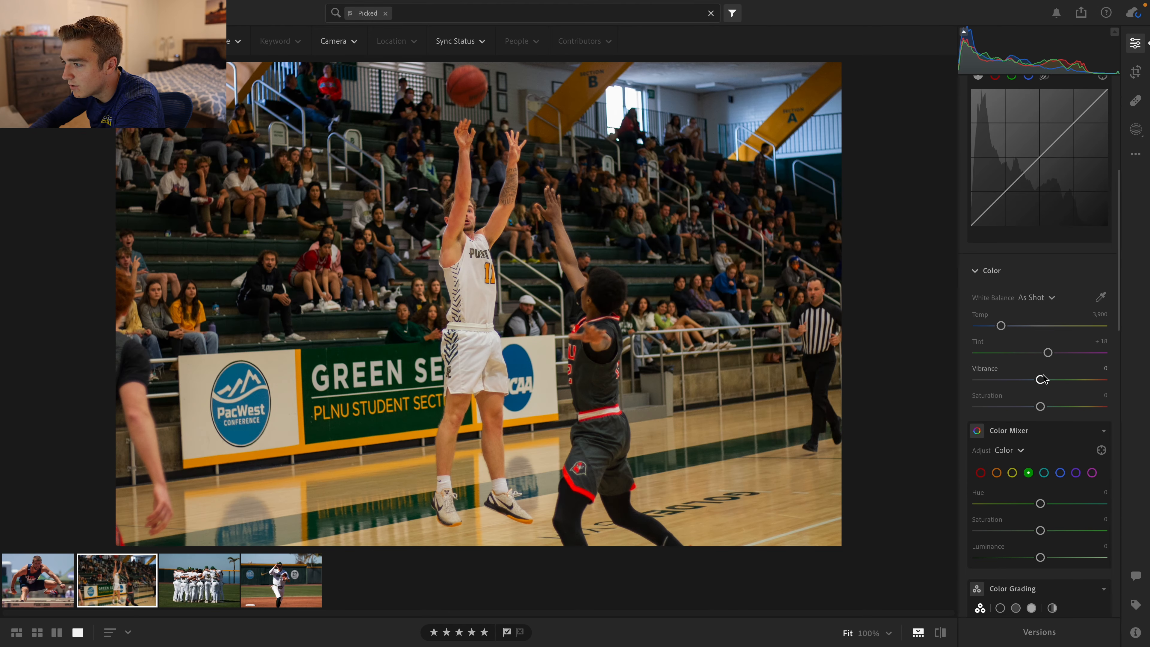
drag(1040, 379, 1049, 380)
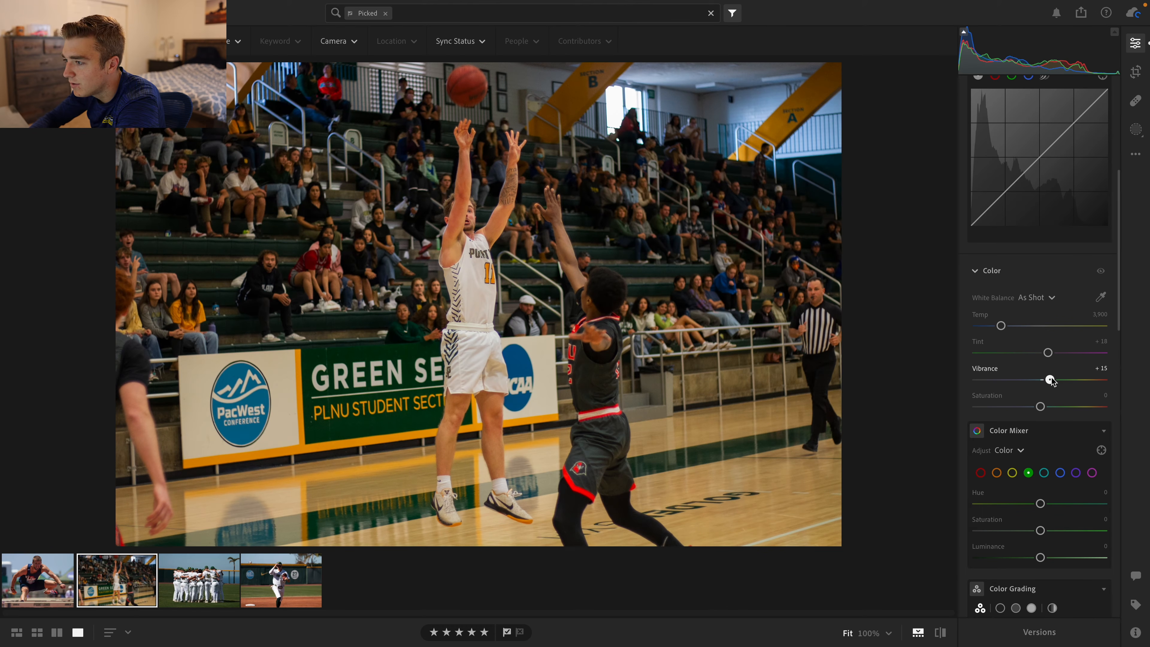
In the Color Mixer, reduce the yellow Saturation to -49 and the green Saturation to -38
scroll(1018, 390, down, 6)
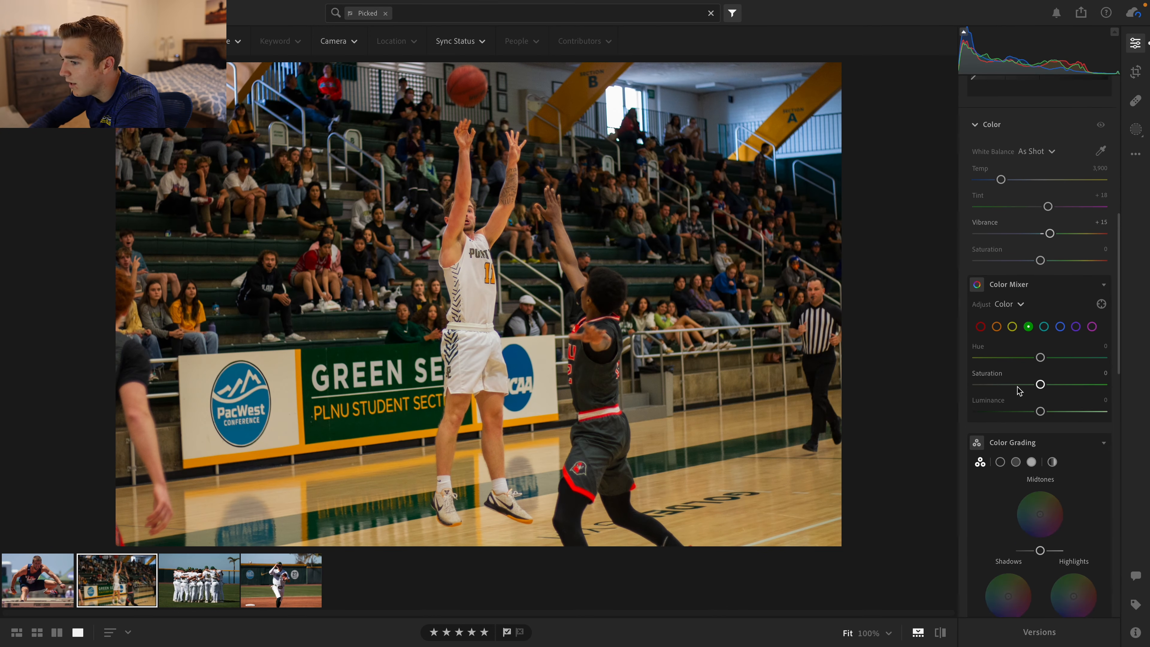
click(1012, 283)
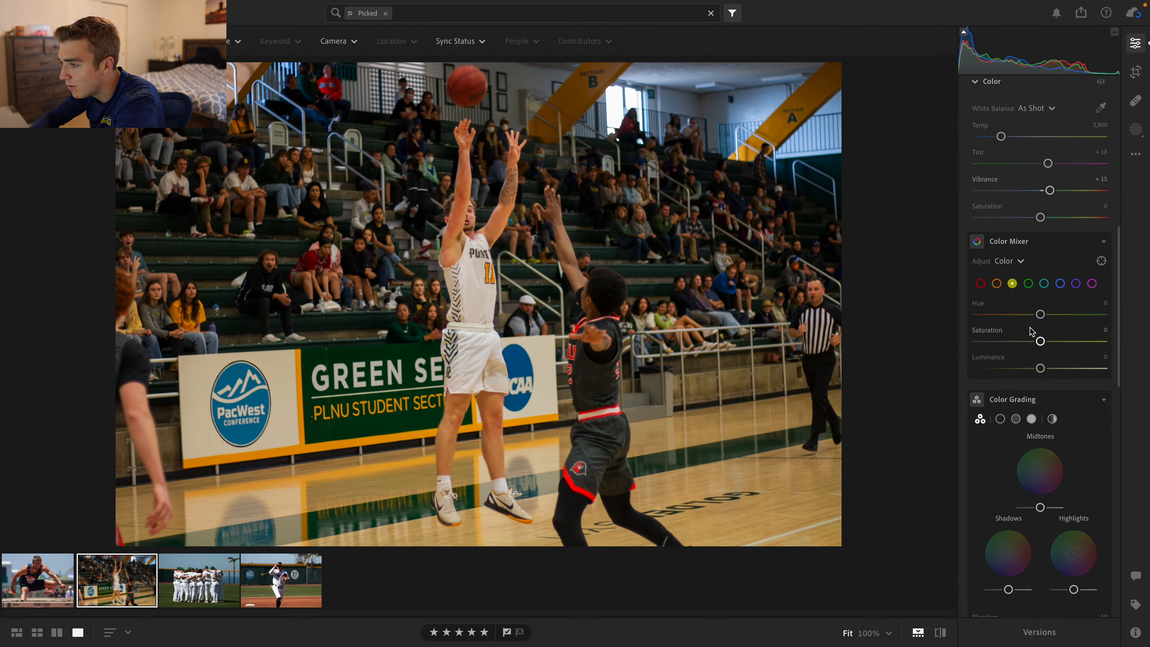
drag(1040, 340, 1009, 341)
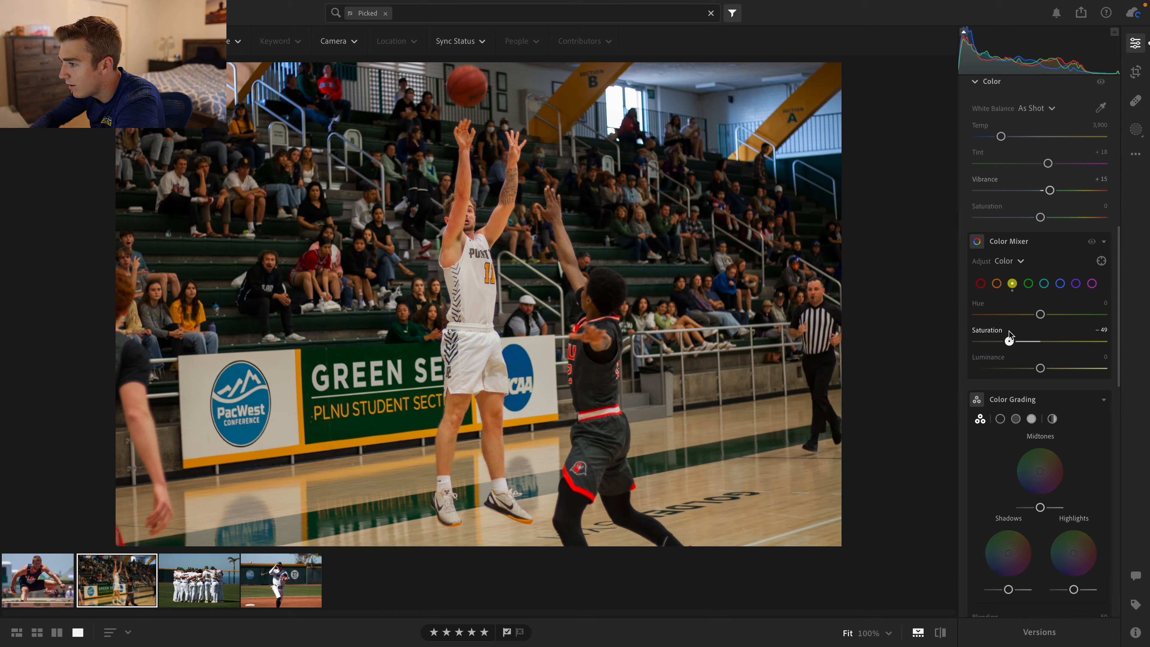
click(1027, 285)
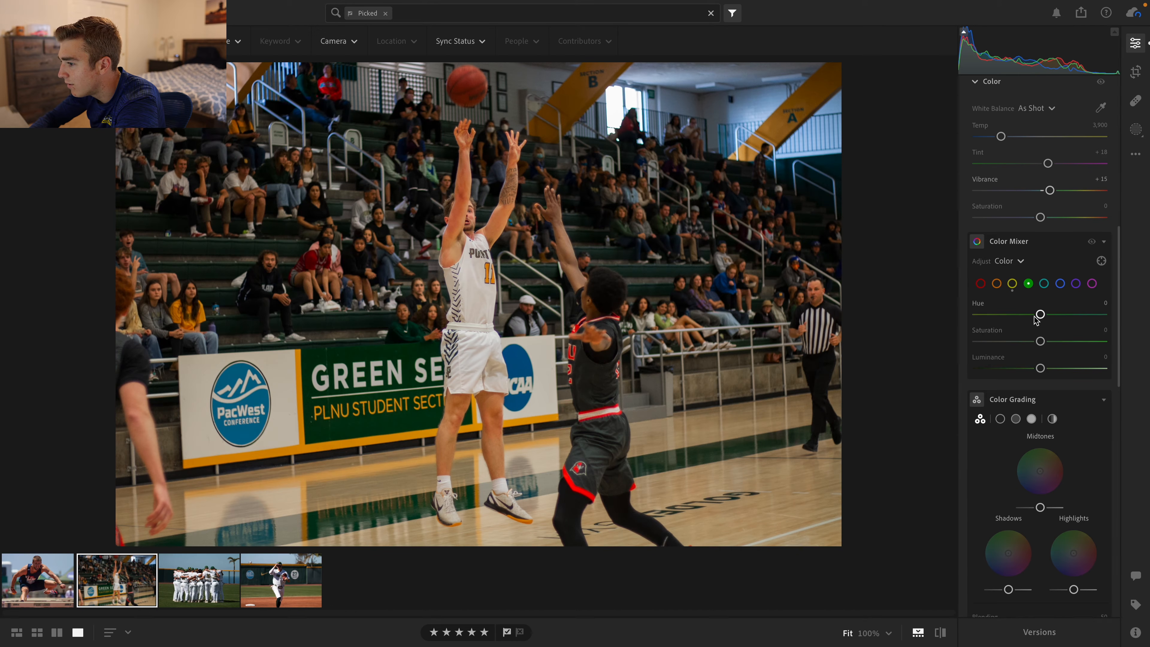
drag(1041, 341, 1017, 340)
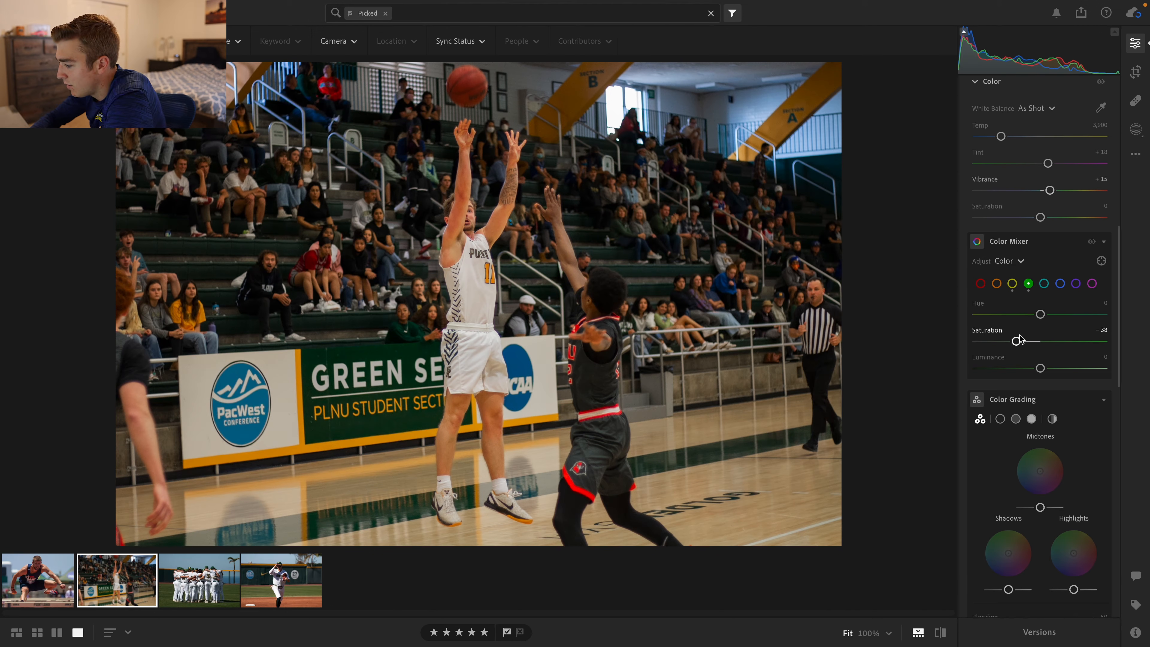
Compare the edited basketball photo with its original several times to judge the light and color changes
click(940, 634)
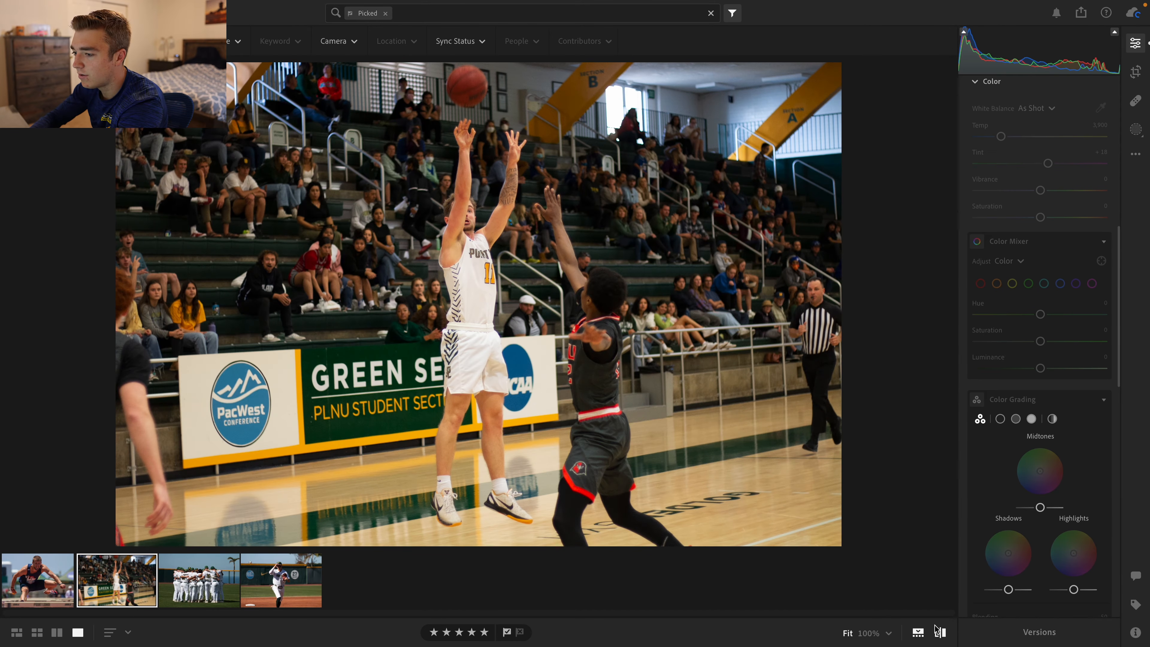
click(938, 632)
click(939, 633)
click(940, 634)
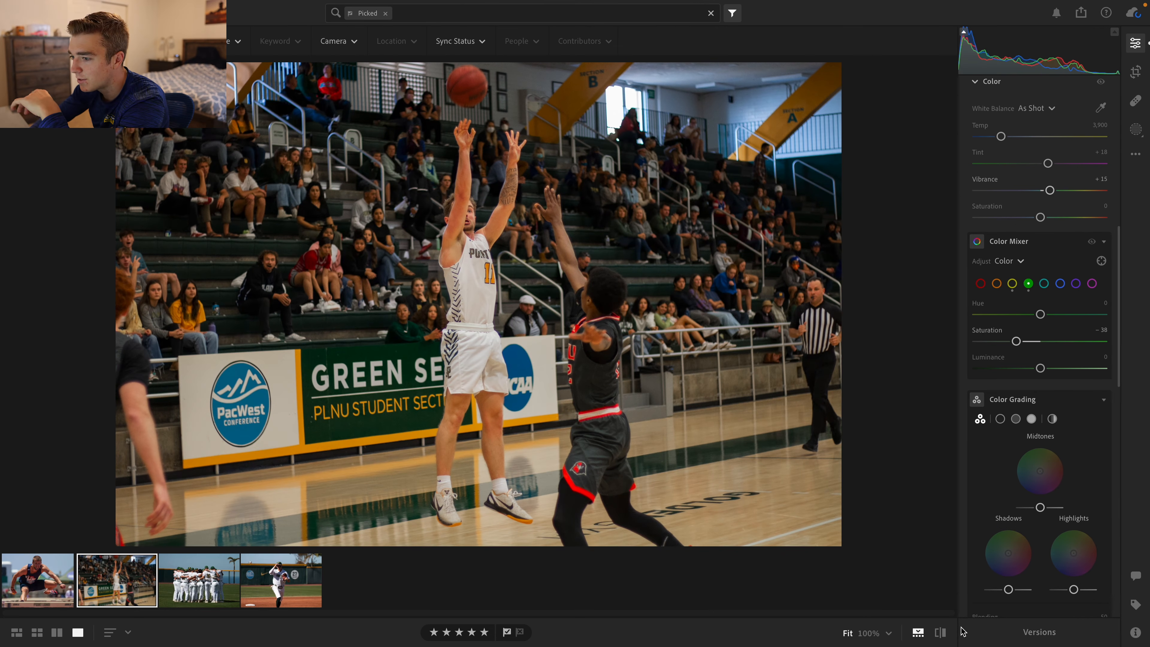
click(941, 633)
click(941, 633)
click(941, 633)
click(942, 633)
click(942, 633)
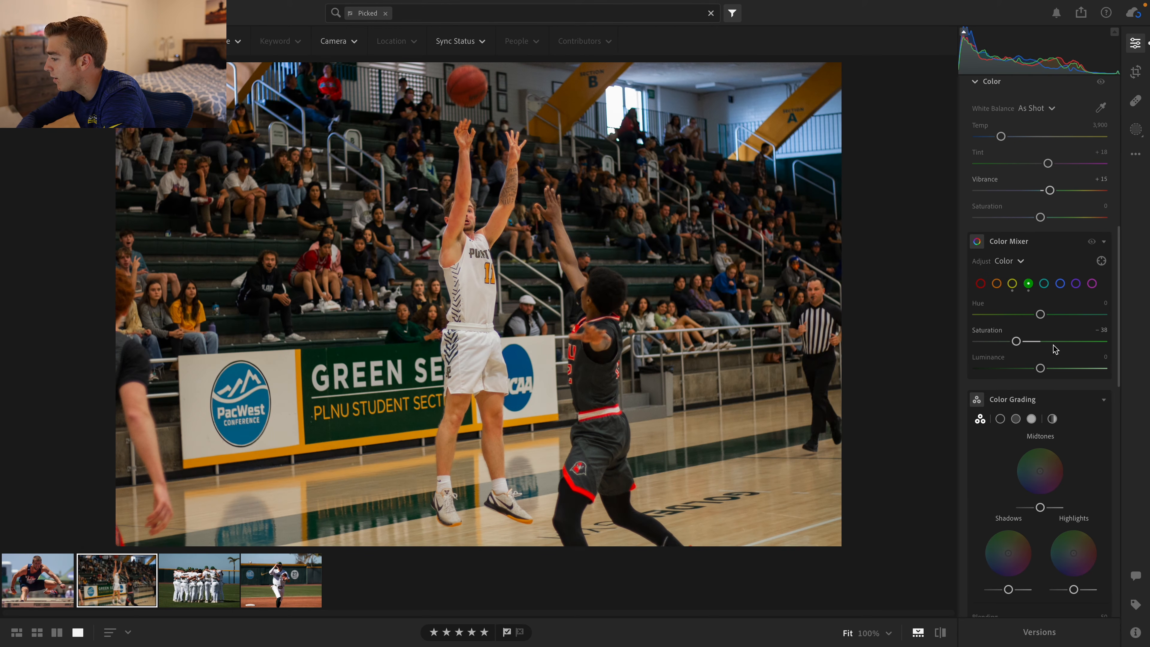
Set Sharpening to 50 and Noise Reduction to 5, and inspect the crowd area of the photo at 100%
scroll(1041, 335, down, 3)
scroll(1003, 314, down, 5)
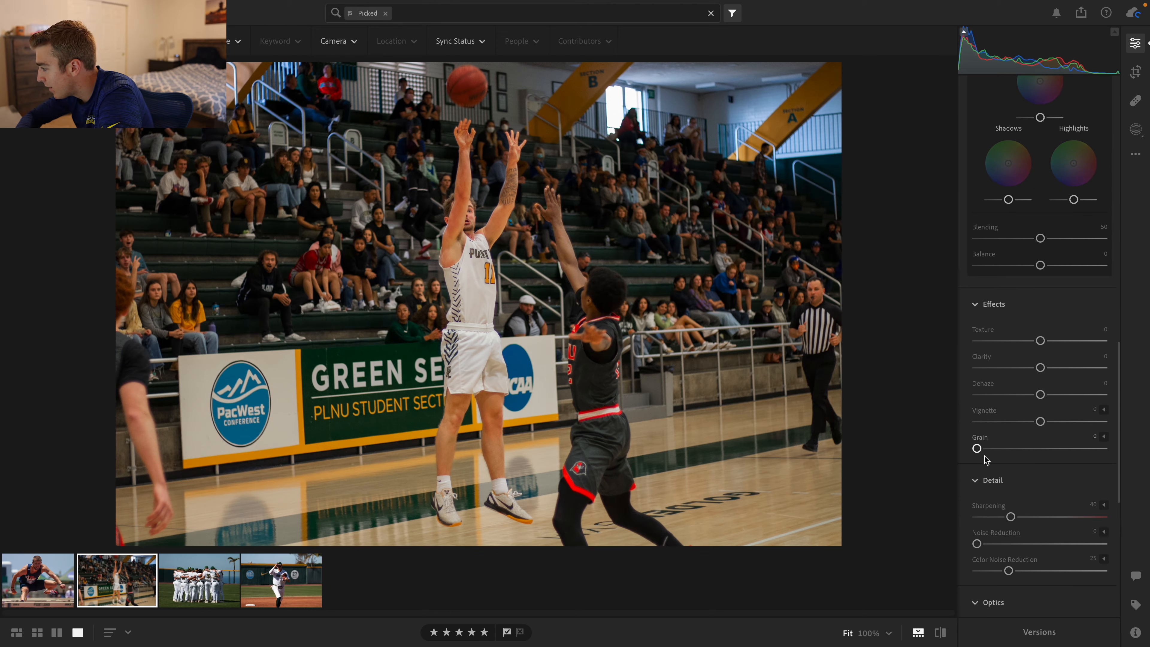
scroll(986, 459, down, 1)
drag(1010, 465, 983, 493)
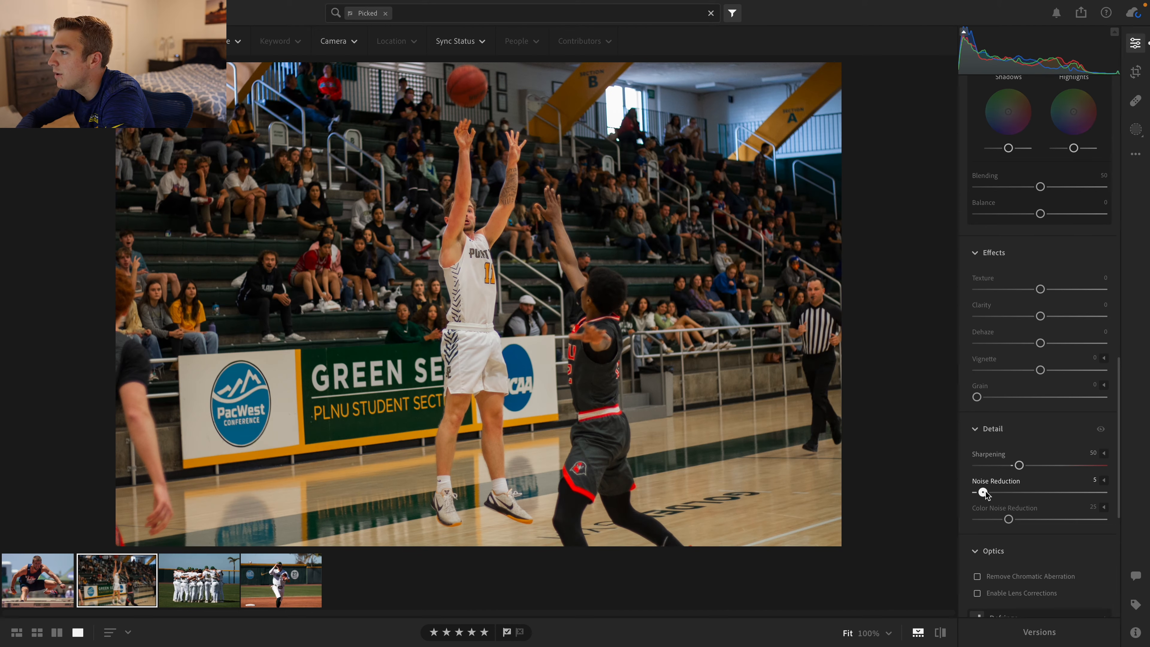
click(754, 78)
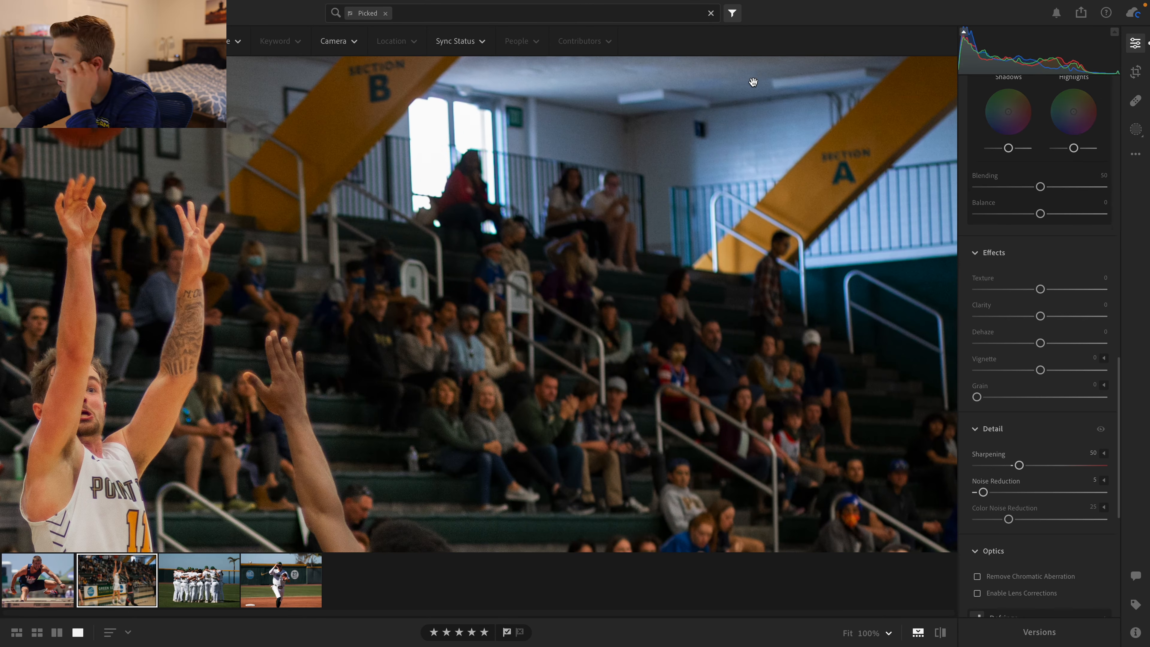
click(699, 101)
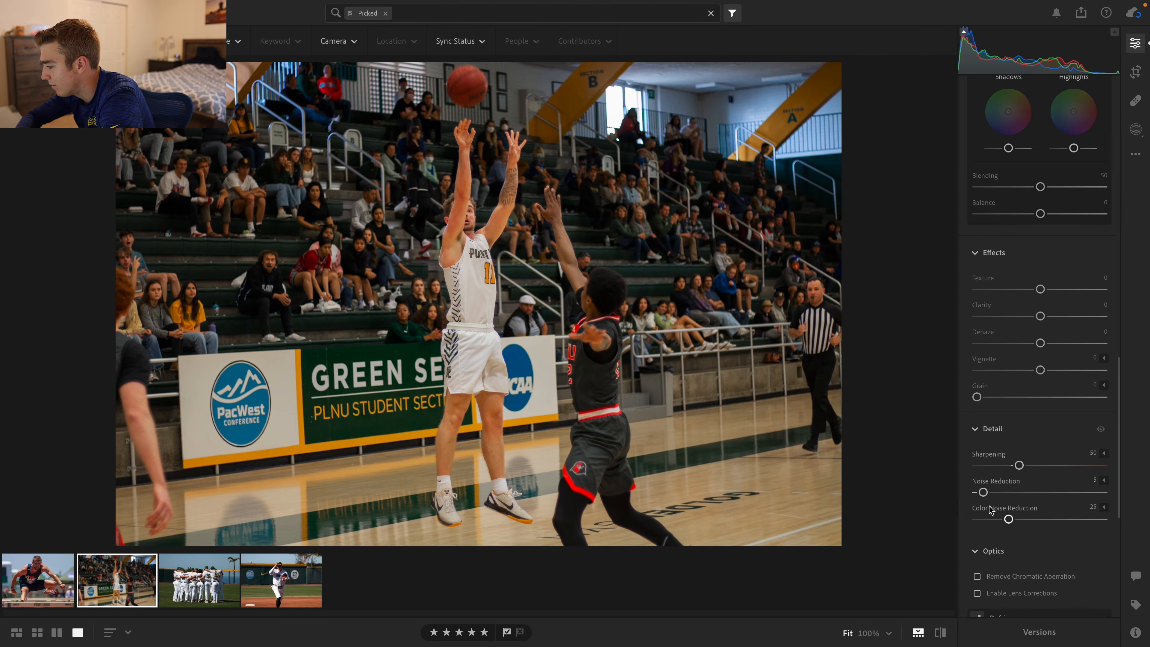
scroll(988, 458, down, 3)
scroll(984, 457, down, 6)
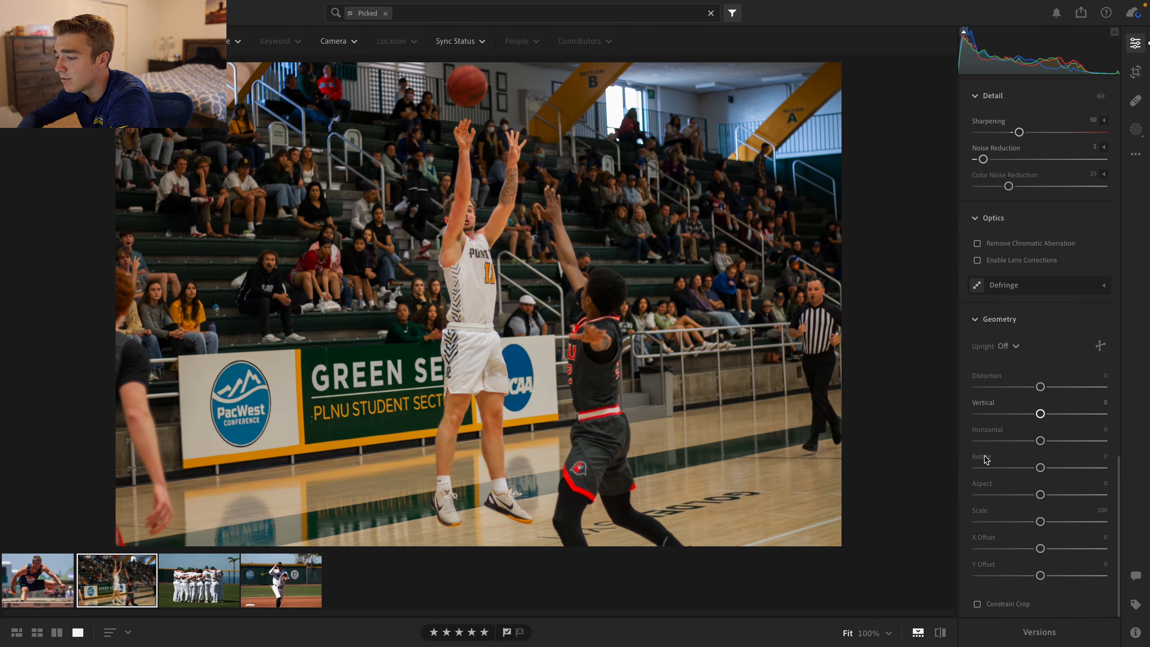
scroll(1023, 442, up, 6)
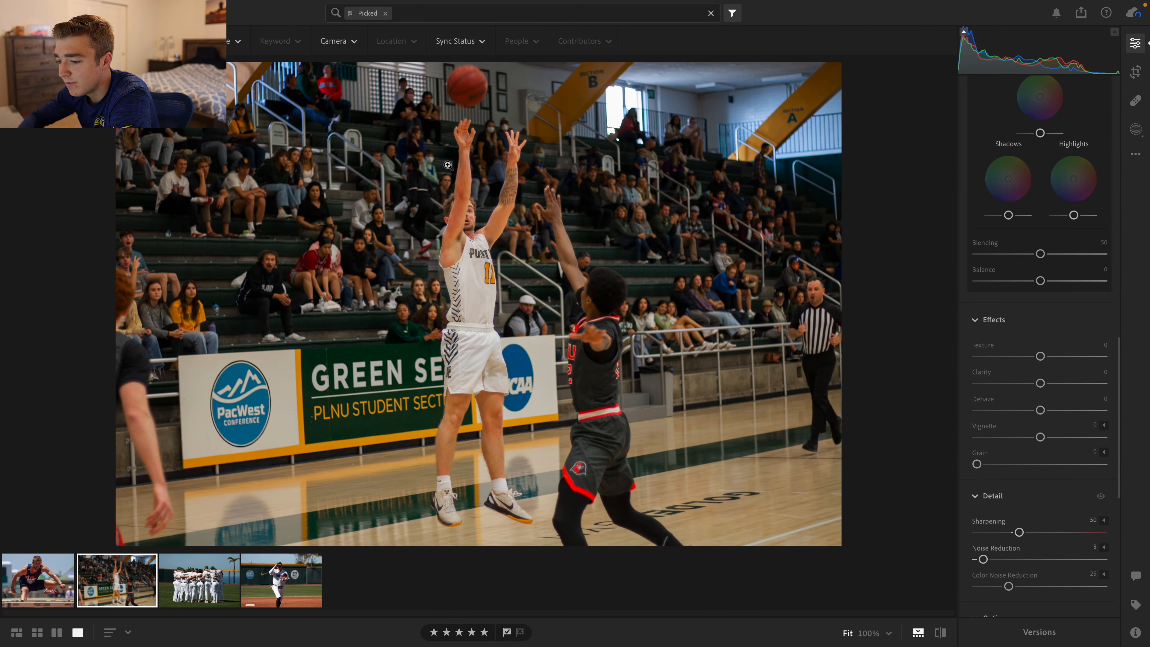
Open the baseball team huddle photo and straighten it automatically with the Crop tool
click(193, 584)
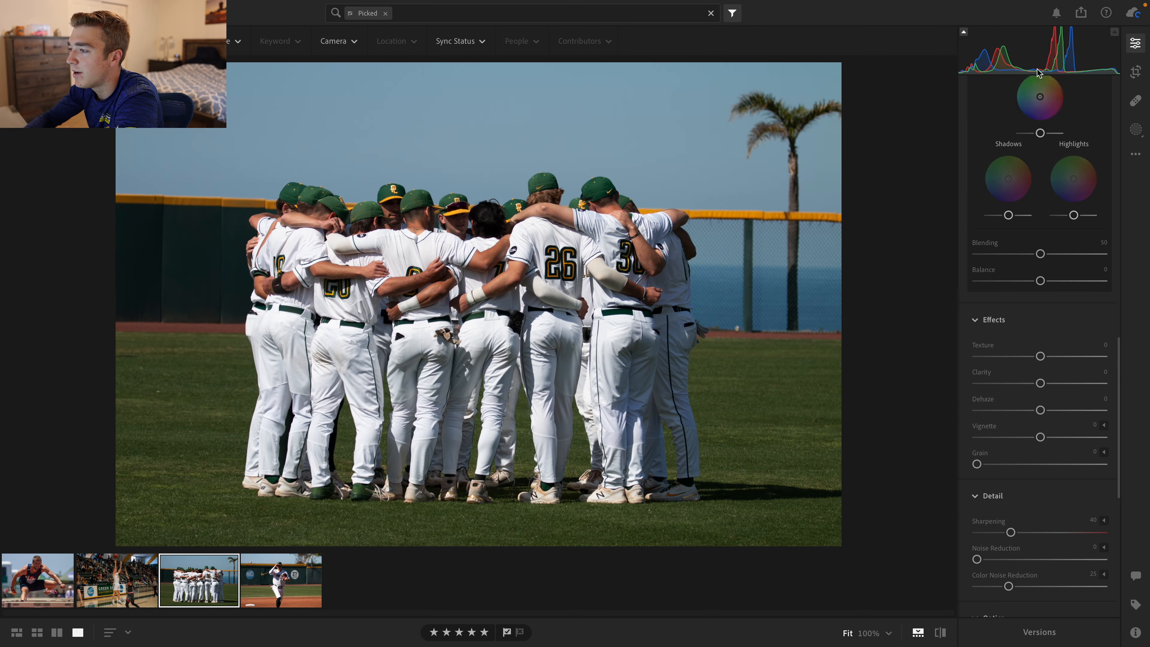
click(1135, 73)
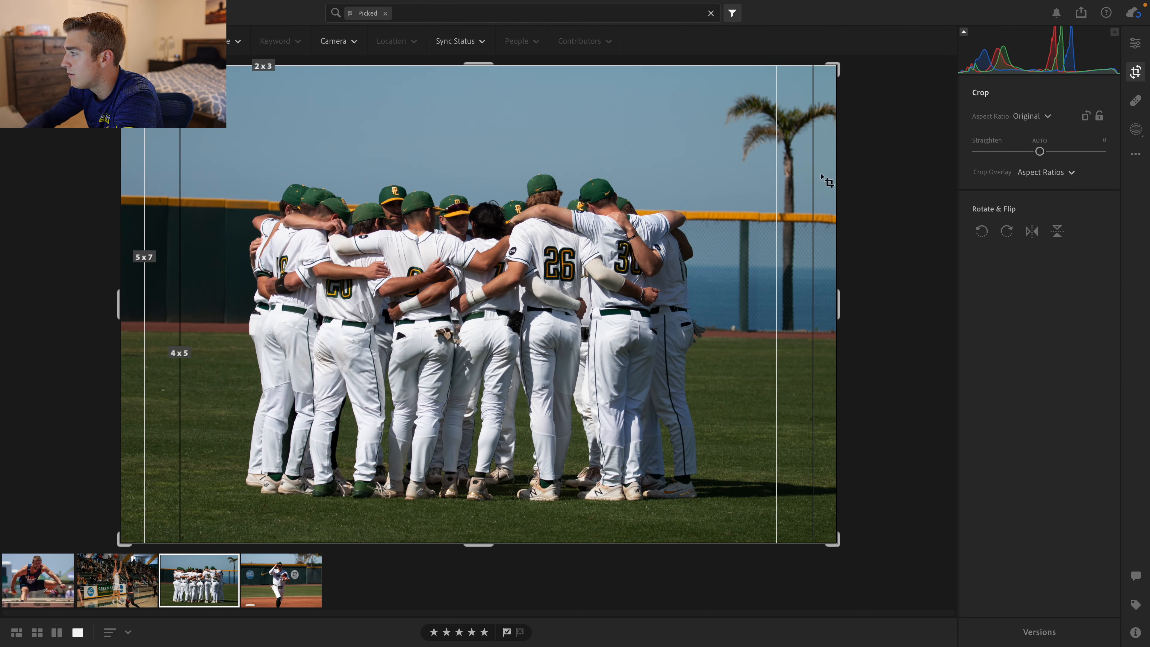
click(1039, 141)
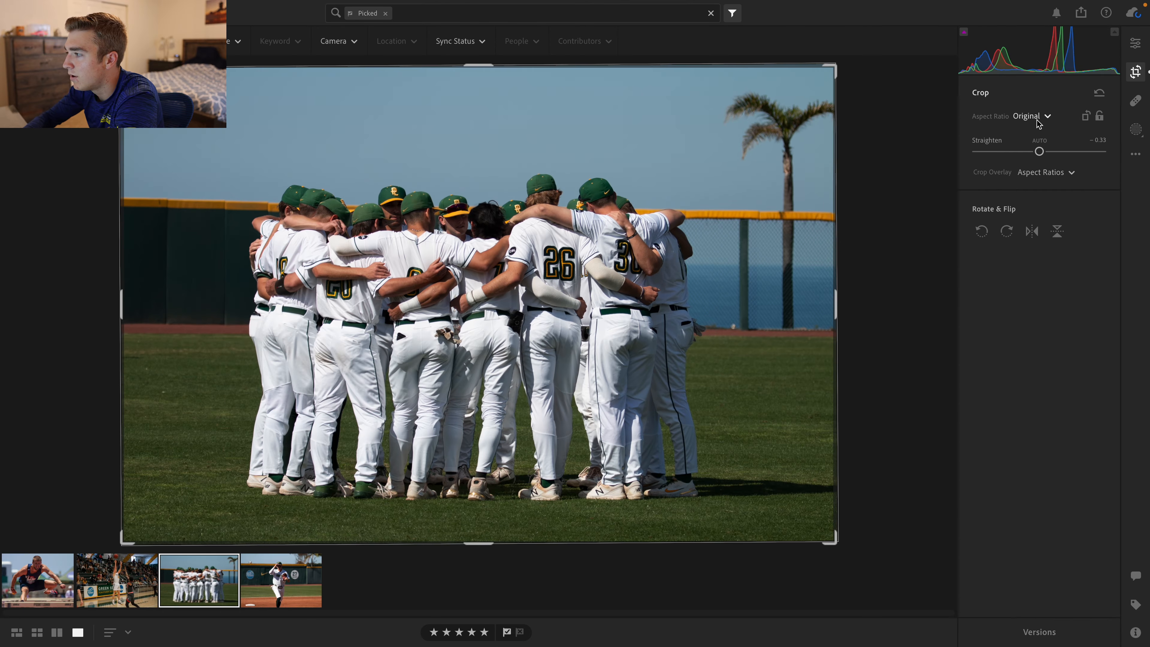
Tighten the crop around the huddle and reposition the photo so the palm tree falls outside the frame
drag(831, 68, 755, 102)
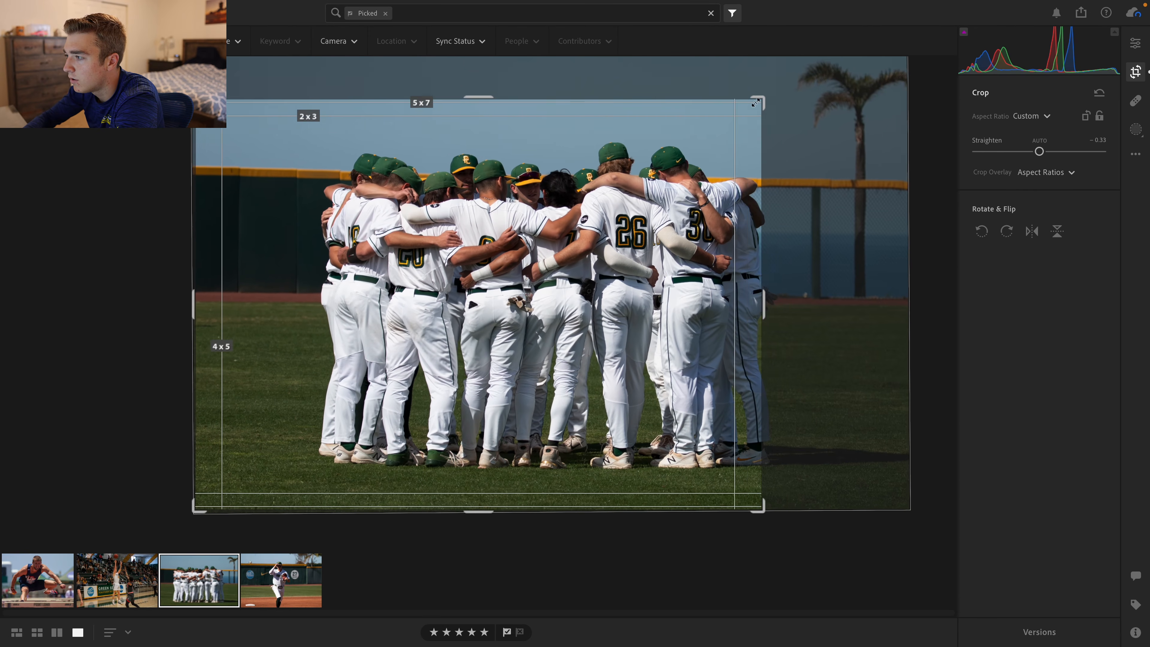
drag(639, 199, 569, 209)
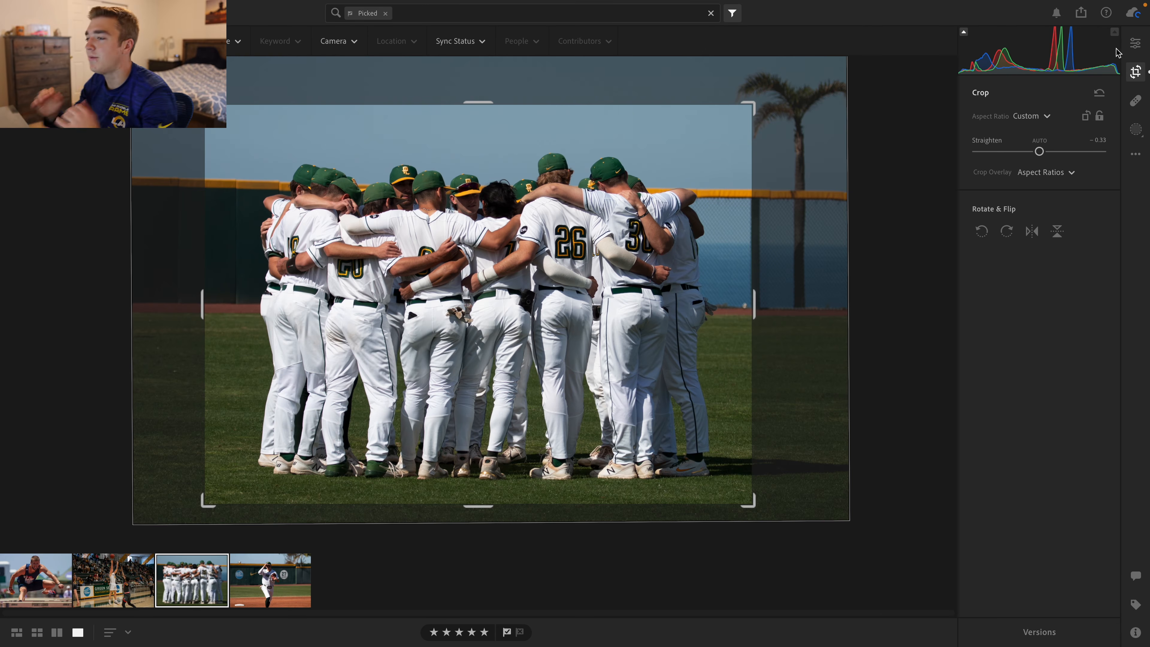
click(1135, 43)
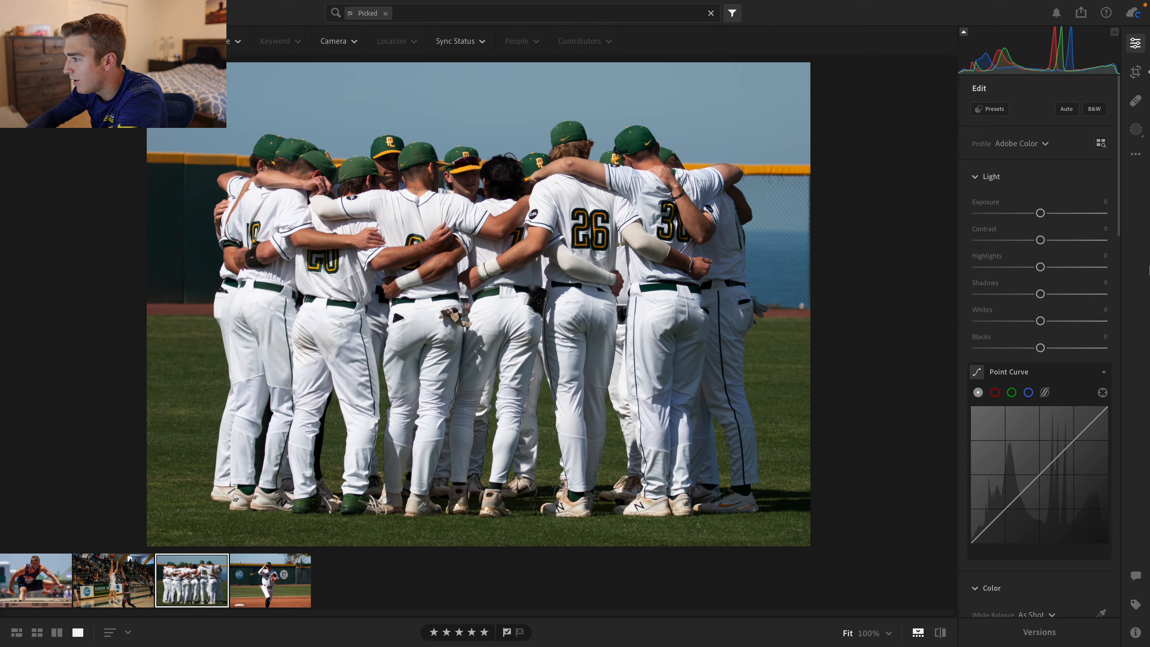
Set Highlights to -50 on the baseball huddle photo
drag(1041, 266, 1008, 264)
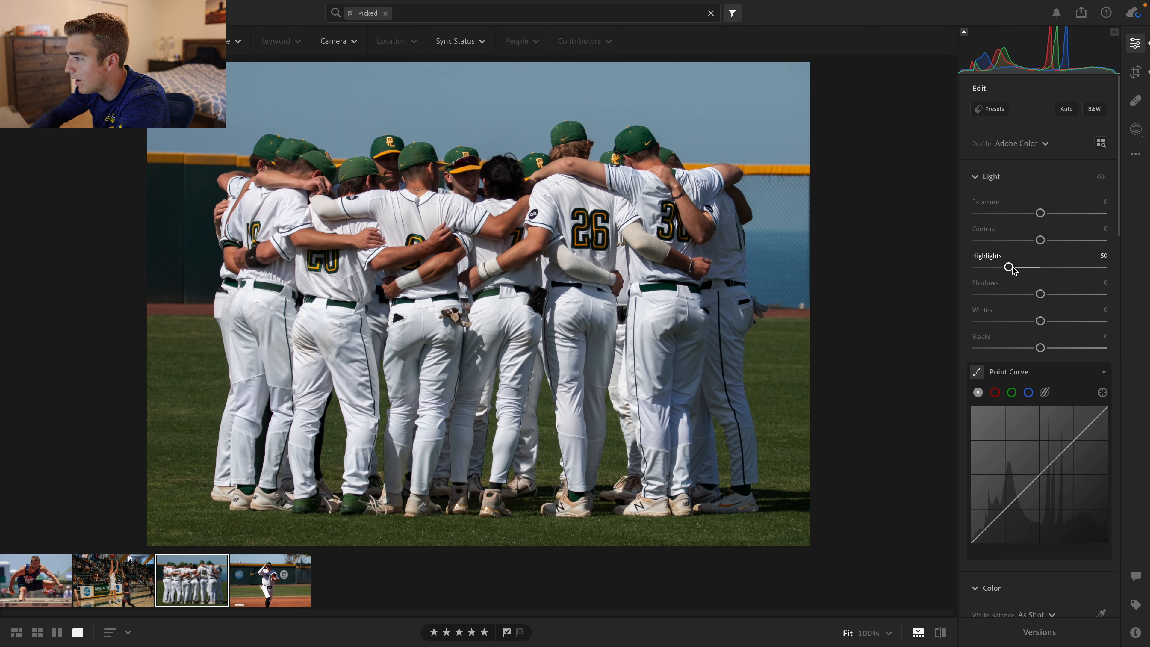
Set Whites to -50 and Shadows to +50 on the baseball huddle photo
drag(1040, 321, 1007, 323)
double_click(1009, 321)
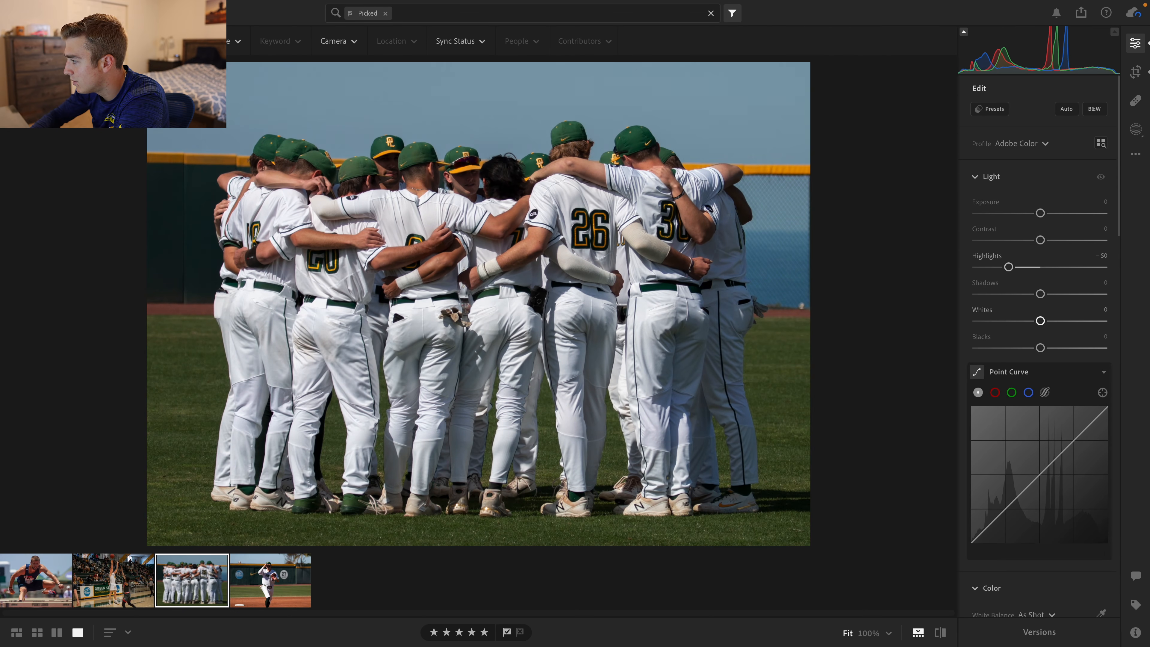
drag(1041, 321, 1012, 321)
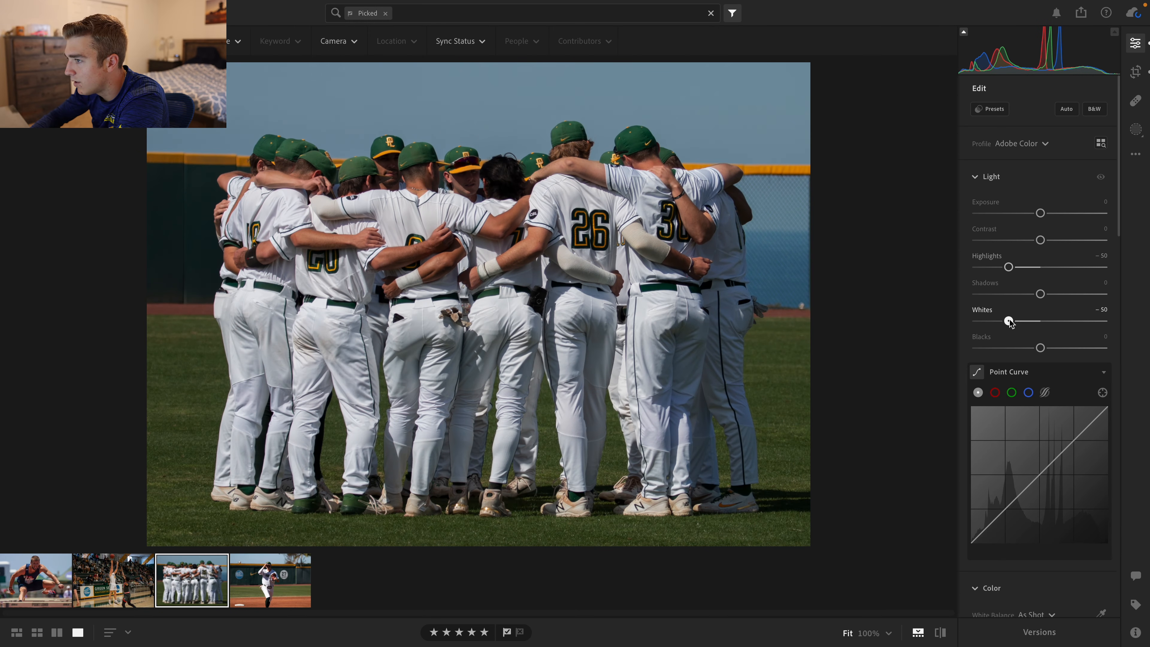
mouse_move(1041, 294)
mouse_down()
mouse_move(1071, 295)
mouse_move(1043, 294)
mouse_up()
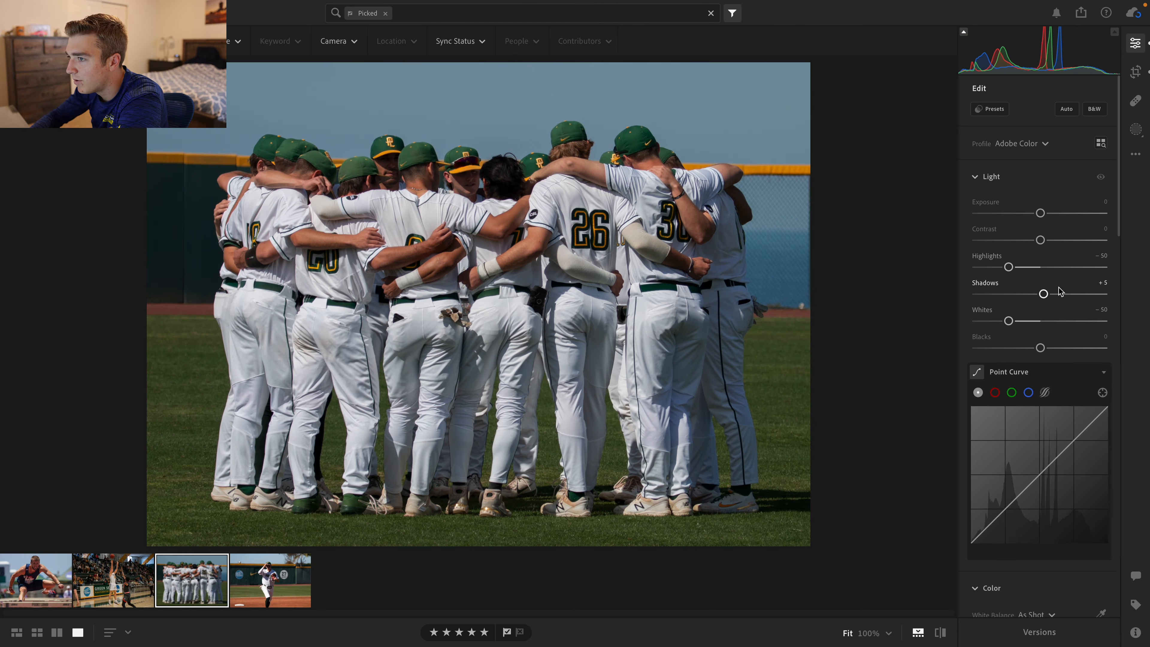
drag(1046, 294, 1074, 295)
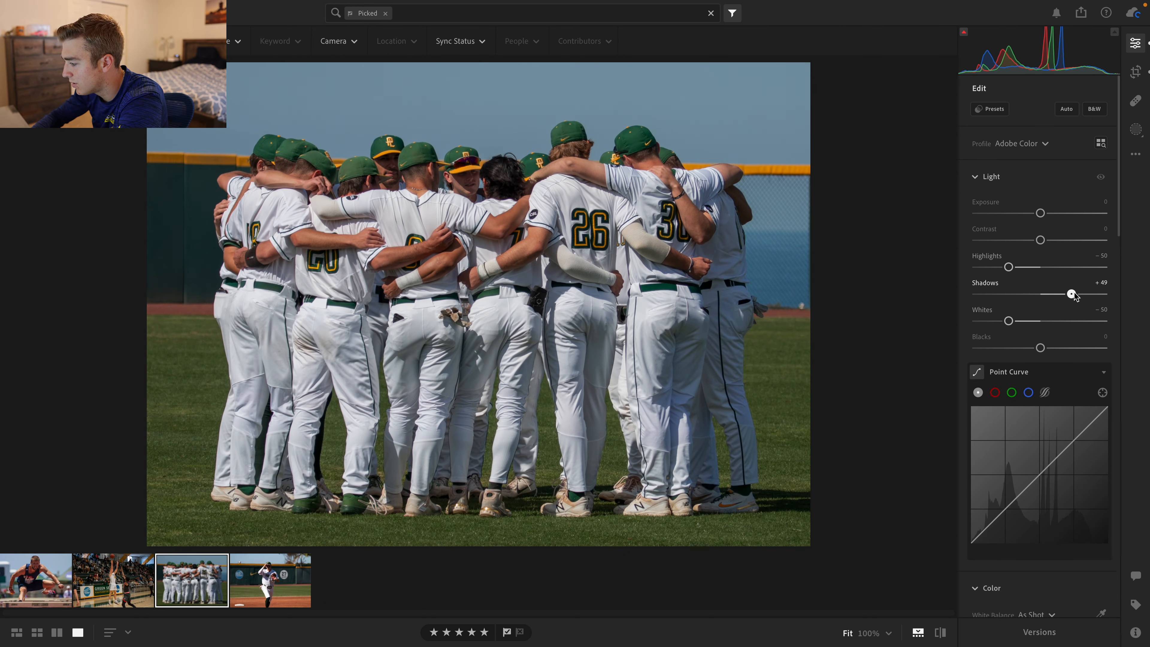
Compare the huddle photo with its original repeatedly to judge the light adjustments
click(938, 633)
click(938, 633)
click(939, 633)
click(938, 633)
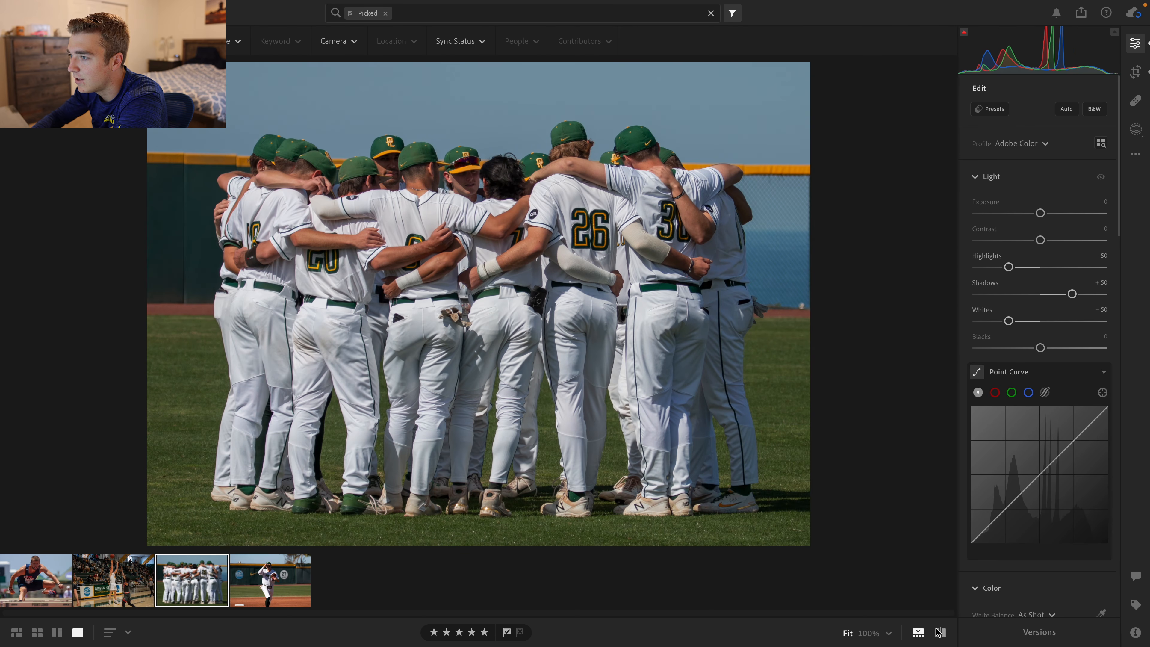
click(939, 632)
click(938, 633)
click(939, 632)
click(938, 632)
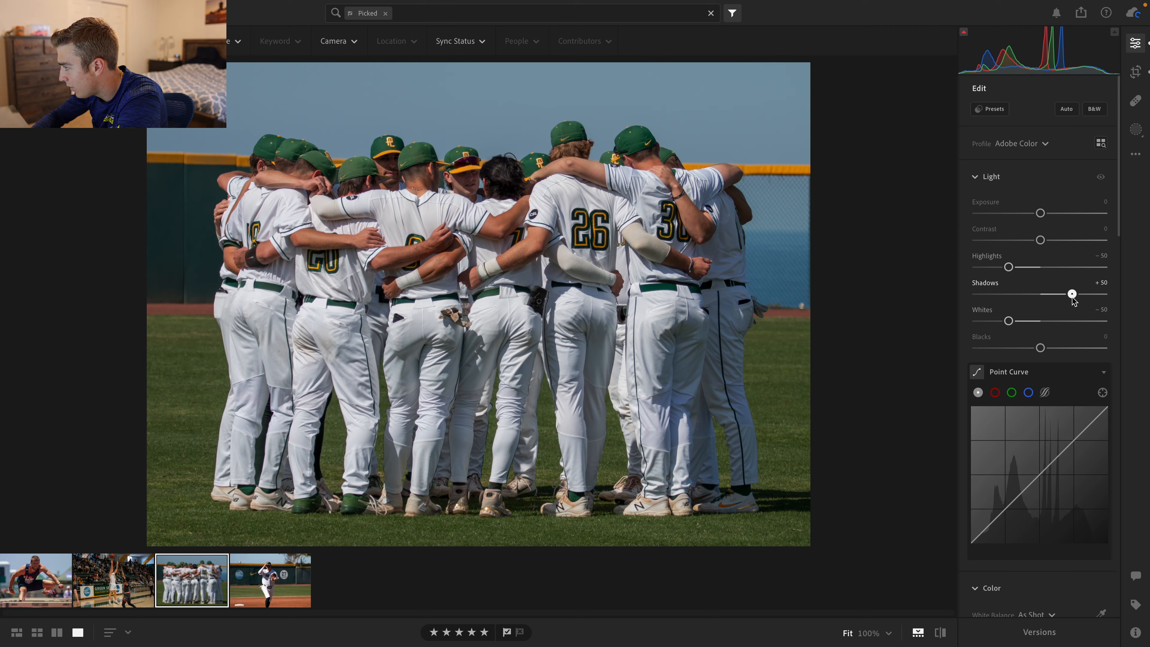
Set Shadows to +39, Contrast to +15 and Exposure to +0.17 on the huddle photo
drag(1071, 294, 1065, 301)
drag(1040, 240, 1046, 241)
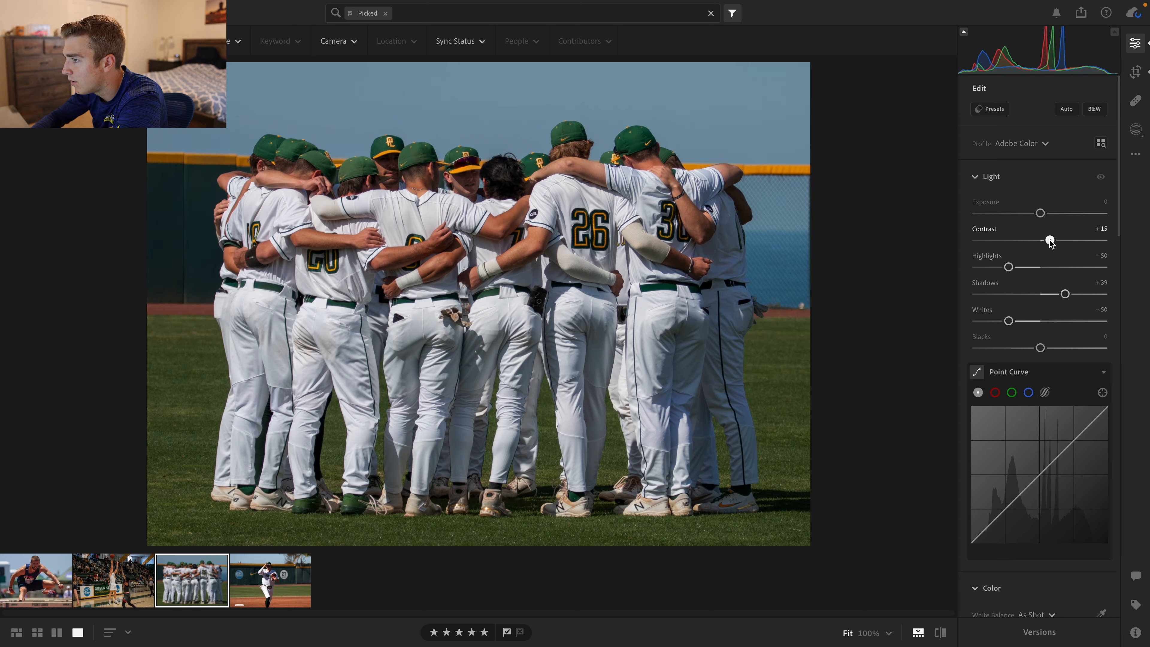
drag(1040, 213, 1042, 213)
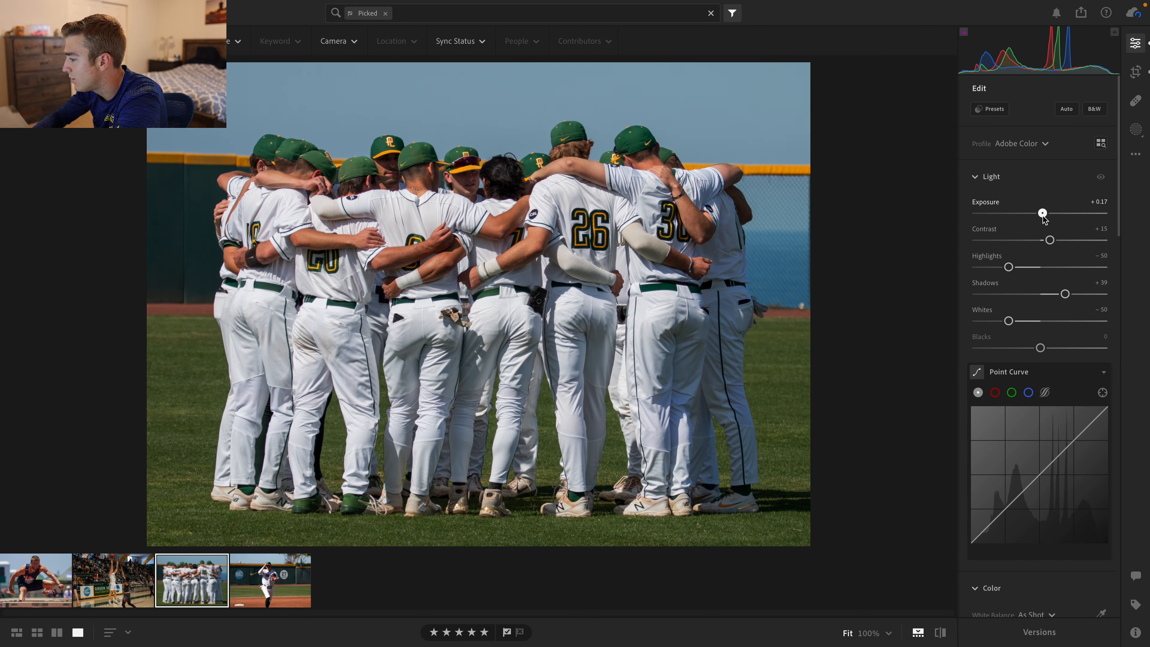
Set Vibrance to +16 and Saturation to +4 on the huddle photo
scroll(1016, 389, down, 2)
scroll(1015, 389, down, 5)
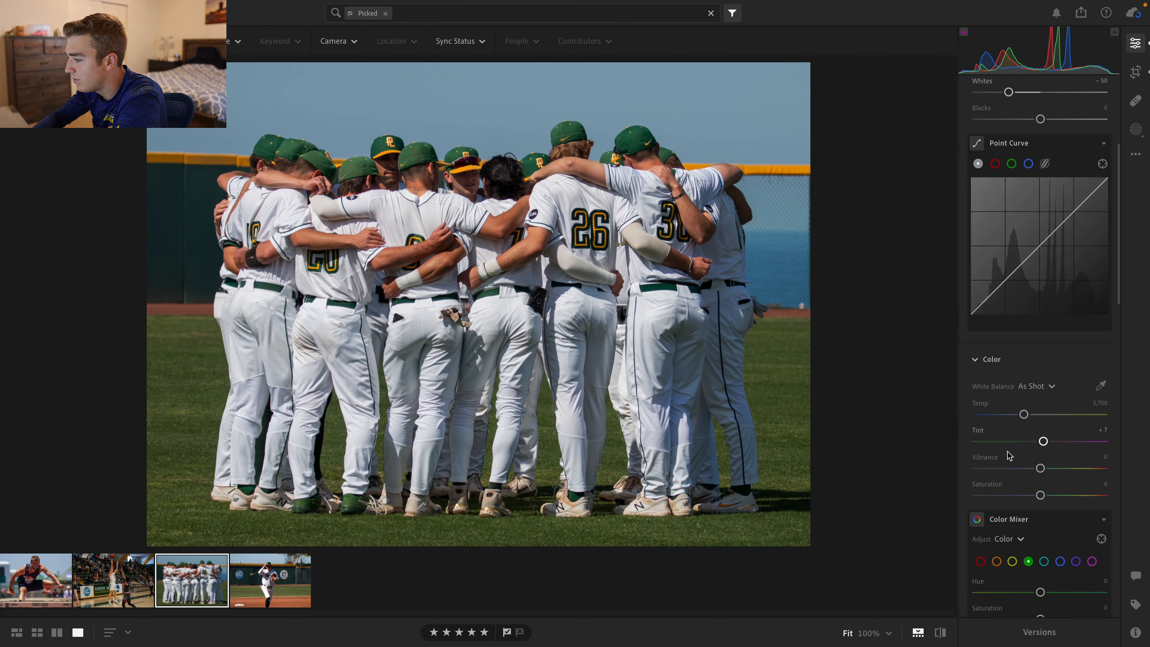
drag(1040, 470, 1050, 470)
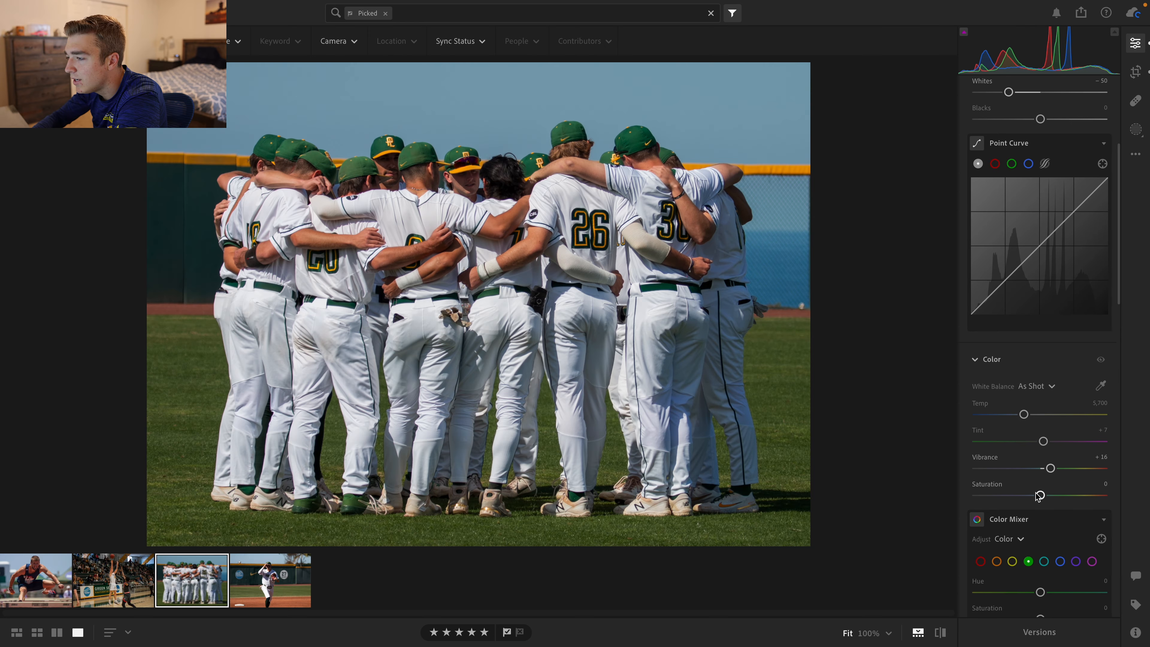
drag(1040, 496, 1043, 496)
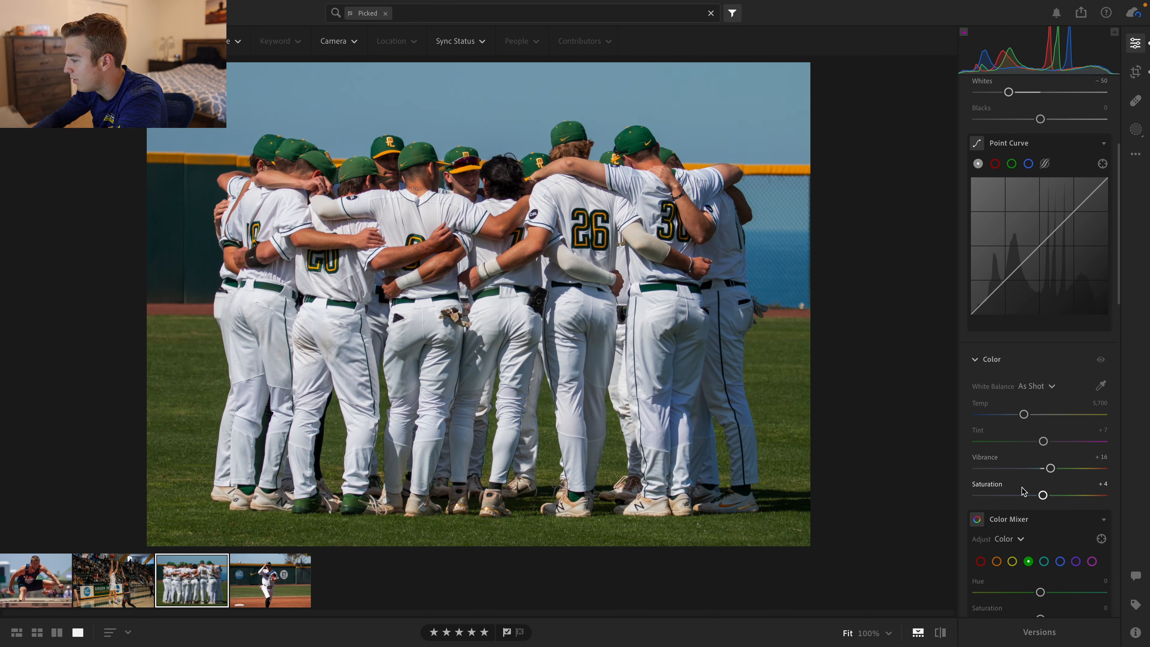
Set Sharpening to 50 on the huddle photo and inspect the players' faces and caps at 100%
scroll(1058, 415, down, 2)
scroll(1057, 414, down, 4)
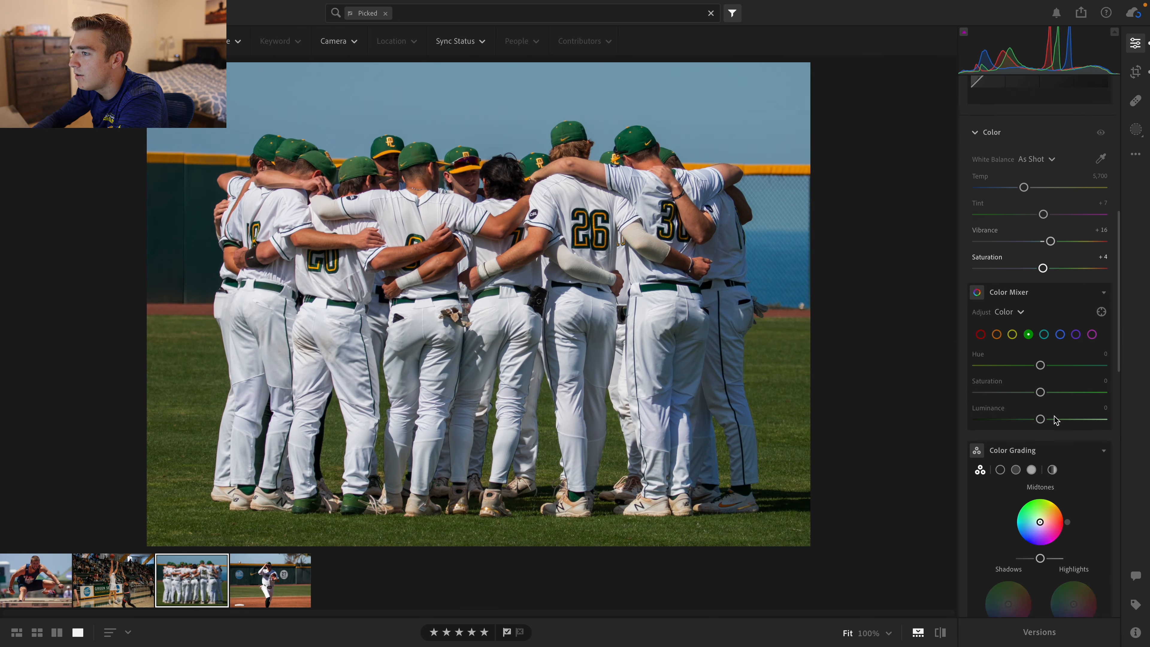
scroll(1009, 363, up, 1)
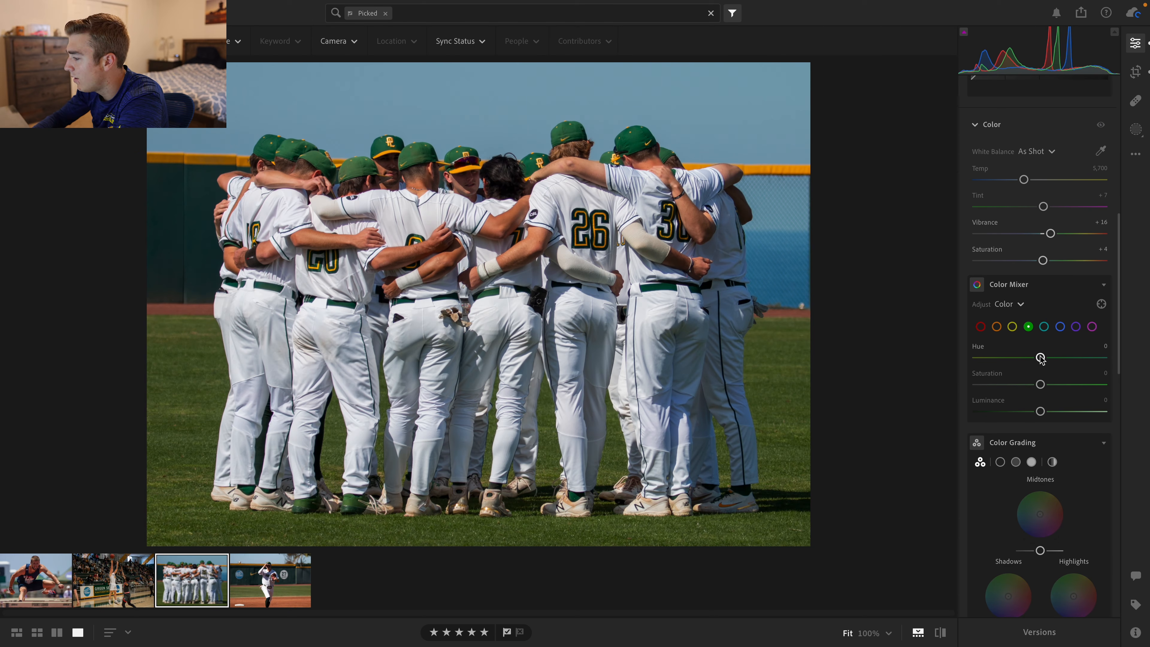
scroll(1037, 366, down, 9)
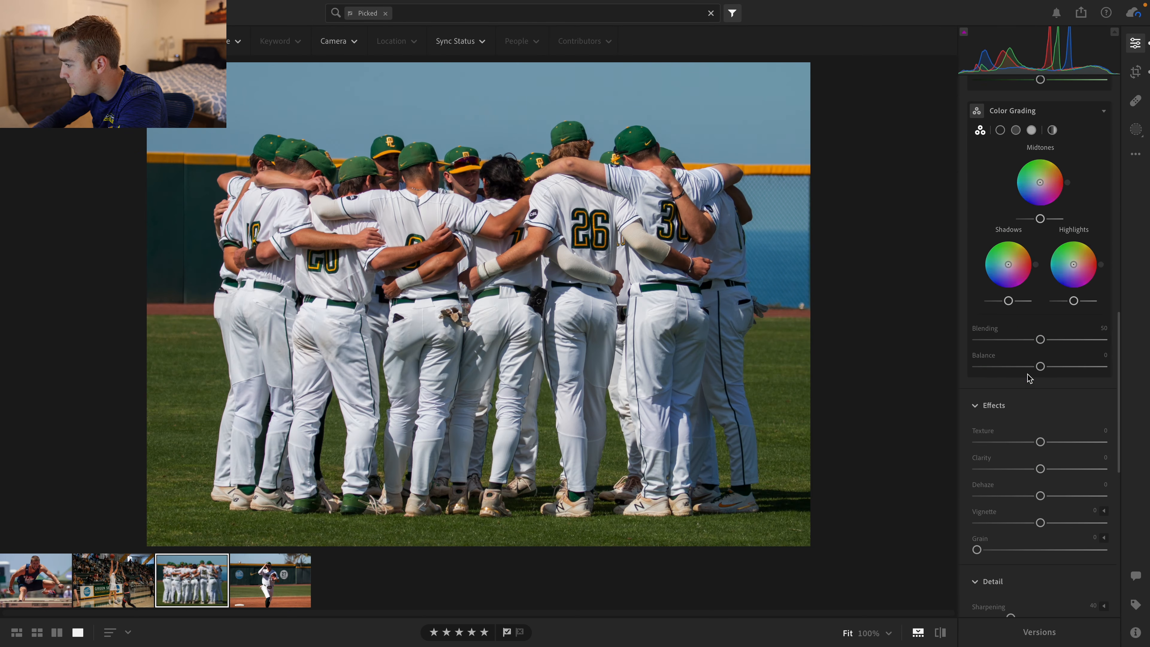
scroll(1004, 435, down, 1)
drag(1012, 464, 1017, 464)
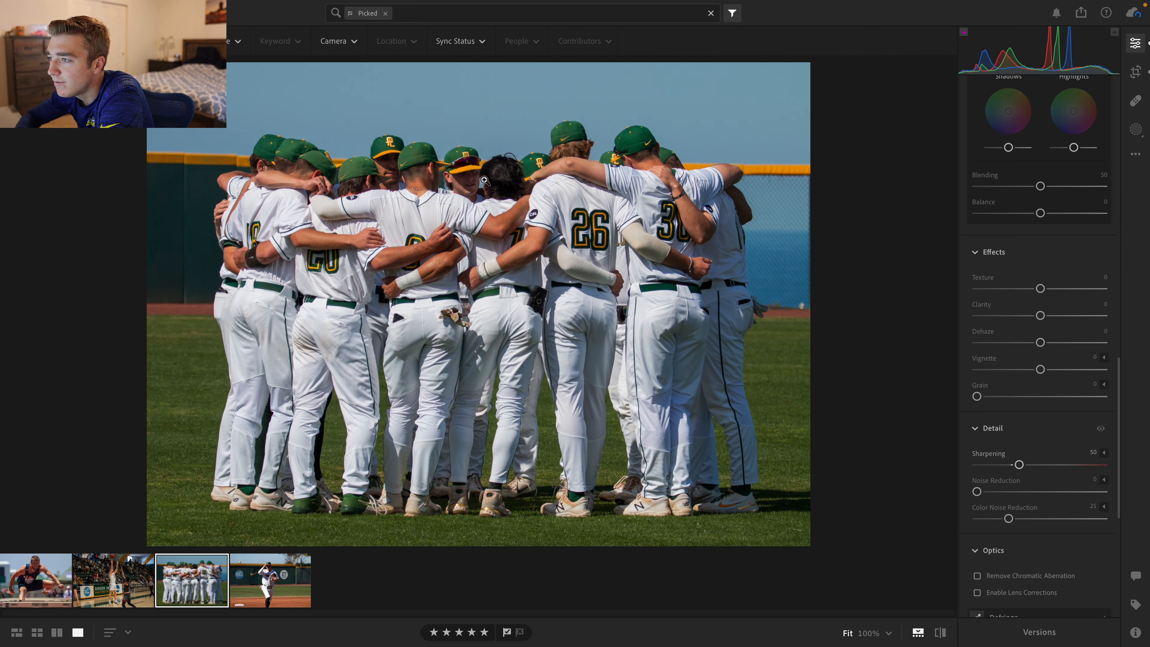
click(460, 168)
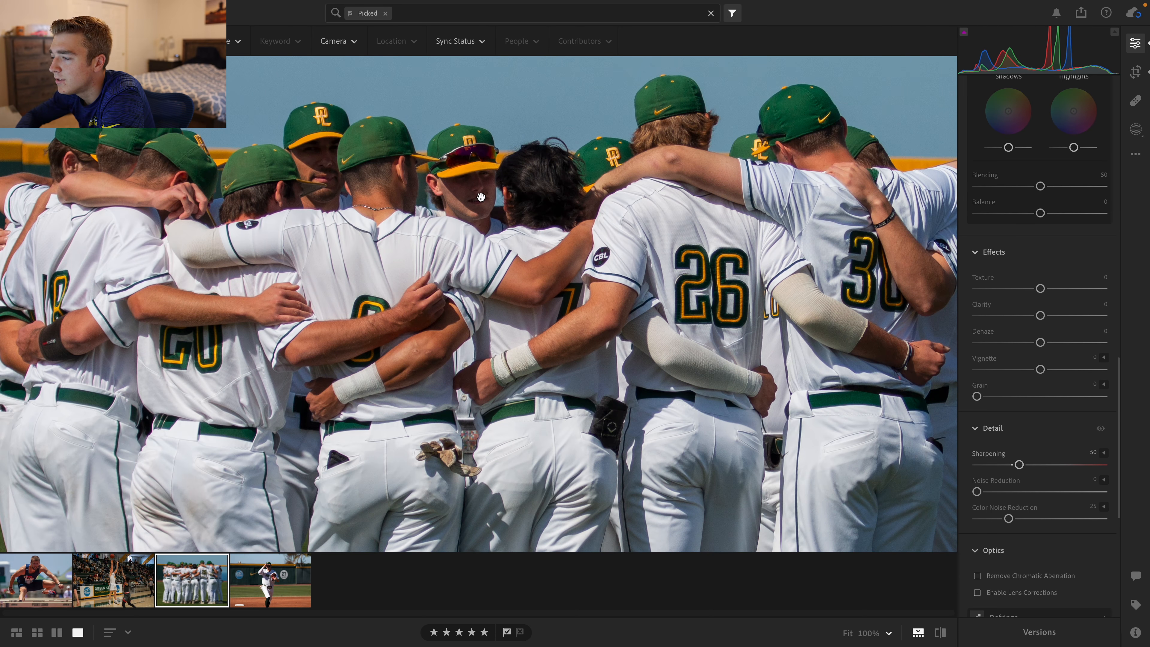
click(471, 195)
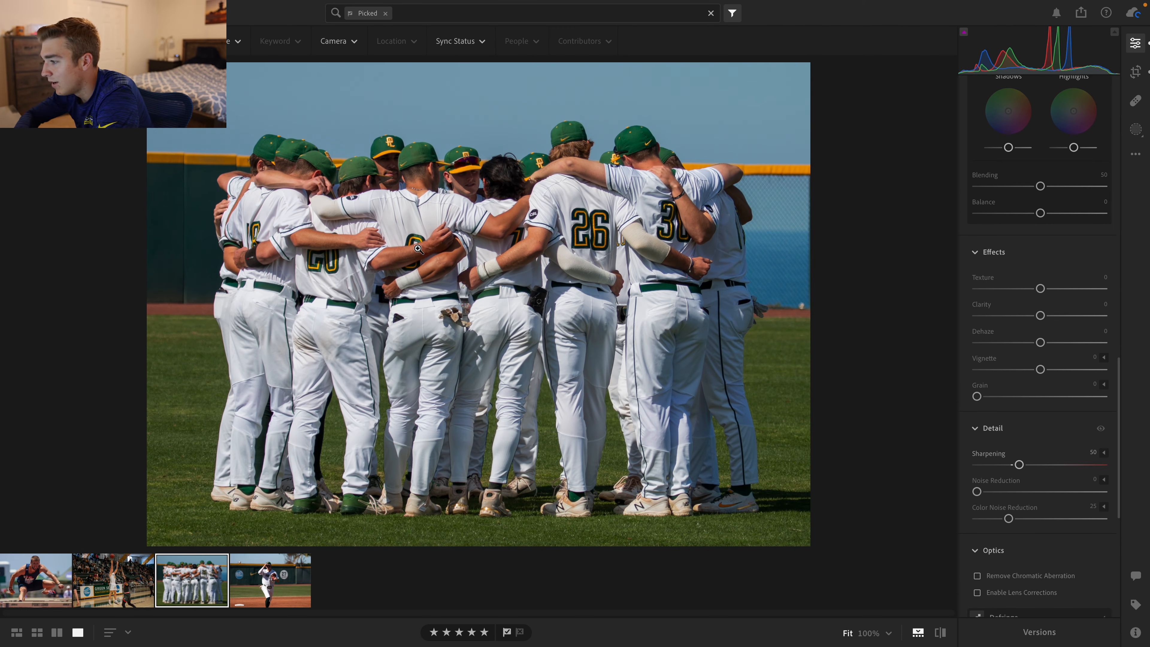
scroll(1050, 437, down, 4)
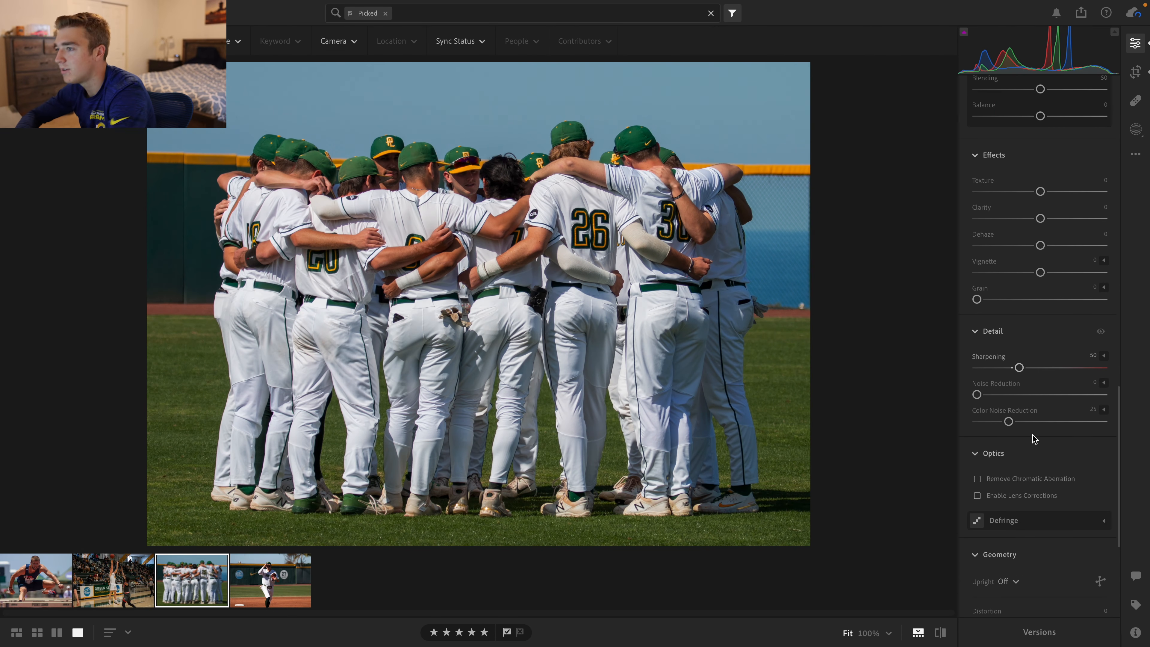
scroll(1036, 438, up, 12)
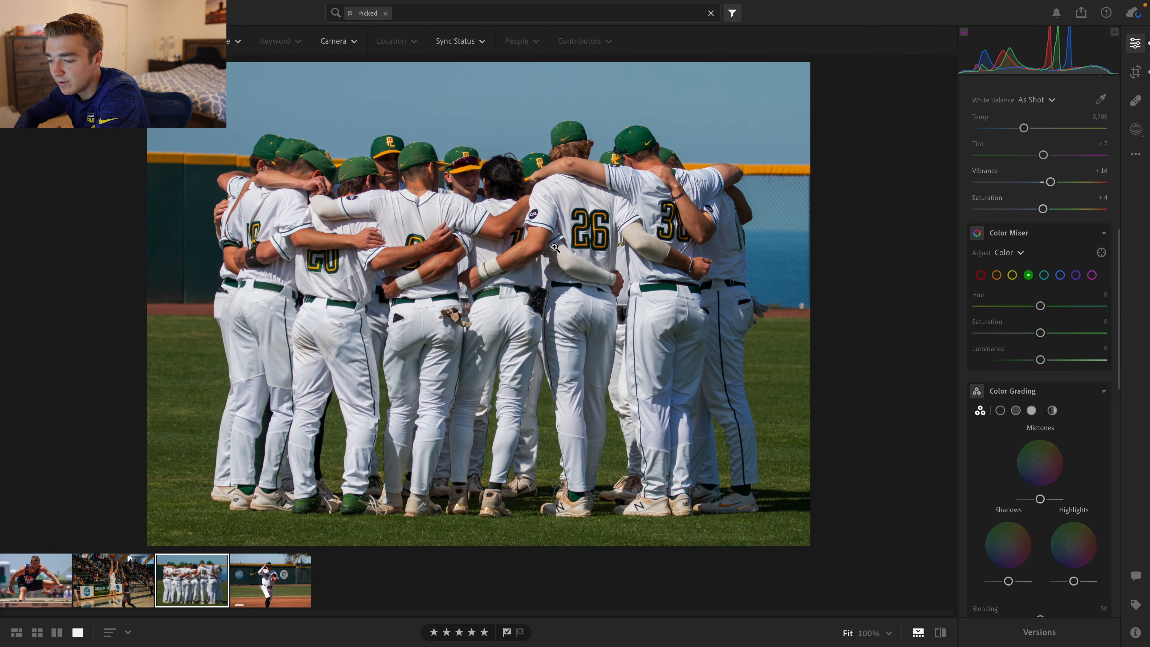
Open the photo of the single baseball player running and straighten it automatically with the Crop tool
click(267, 596)
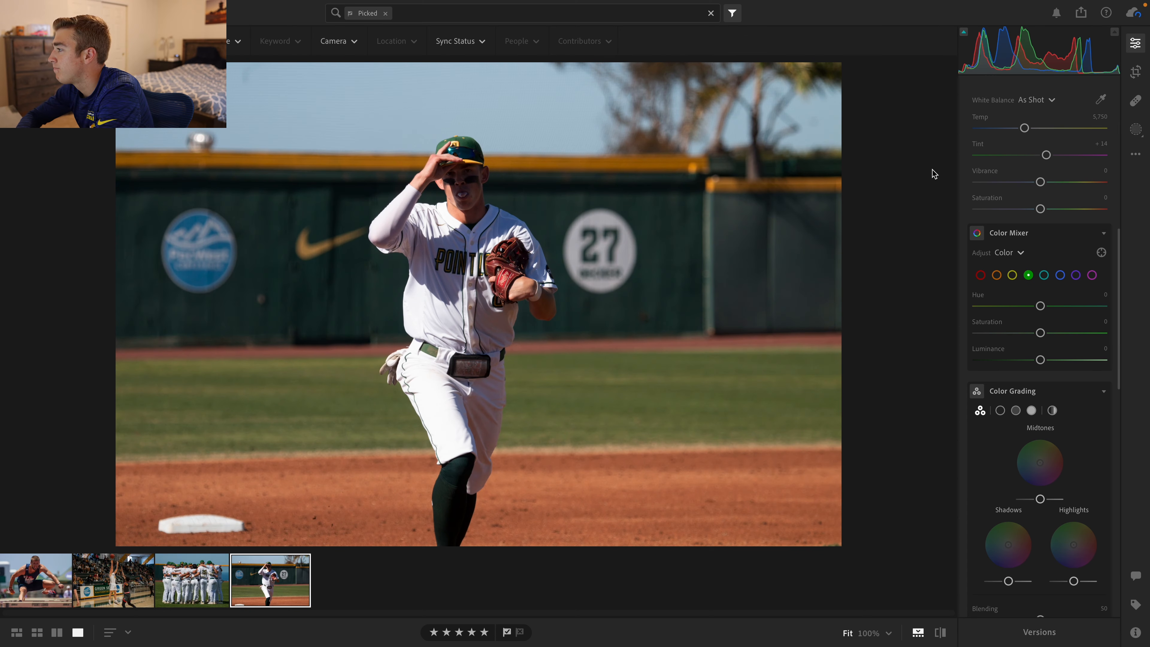
scroll(1048, 166, up, 10)
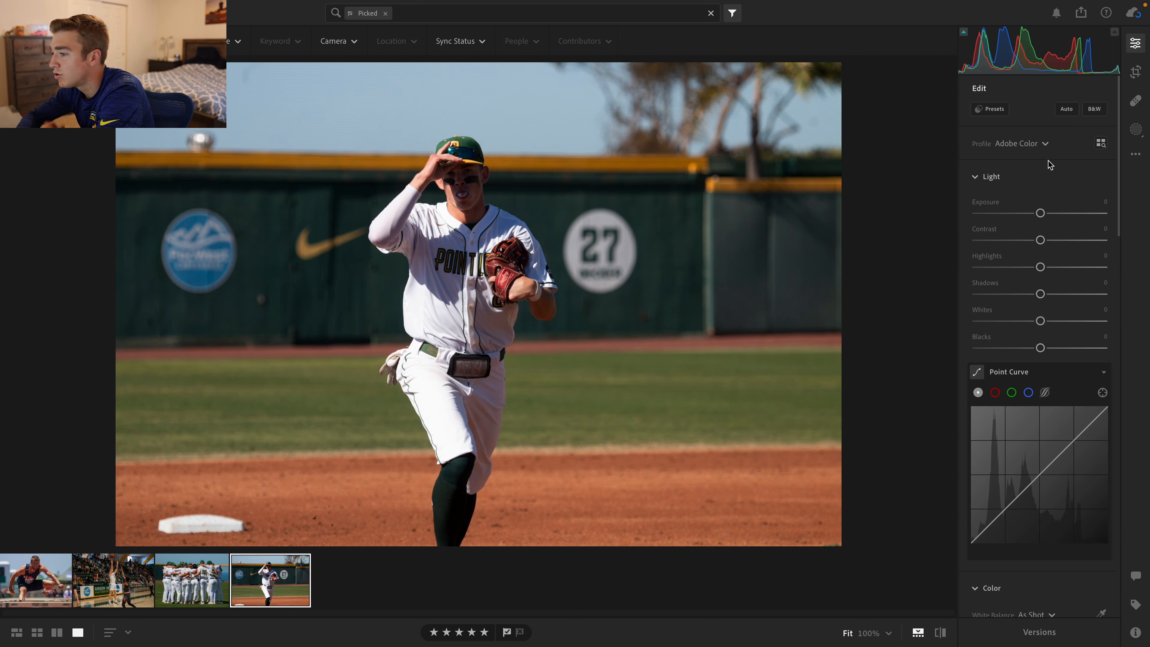
click(1135, 71)
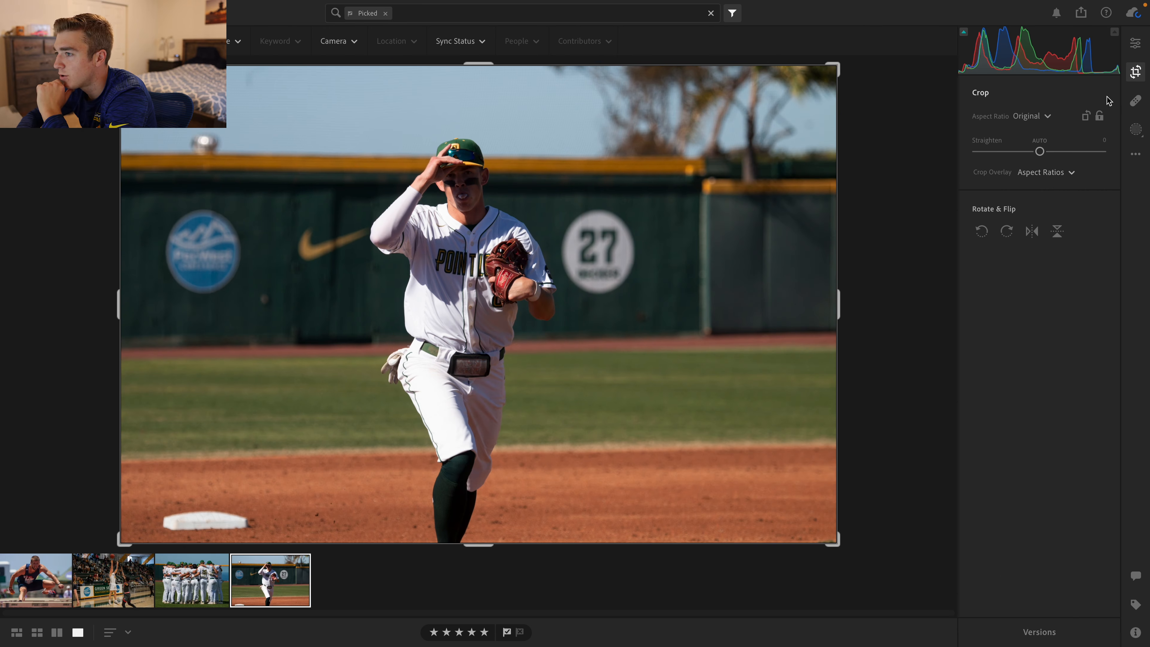
click(1045, 140)
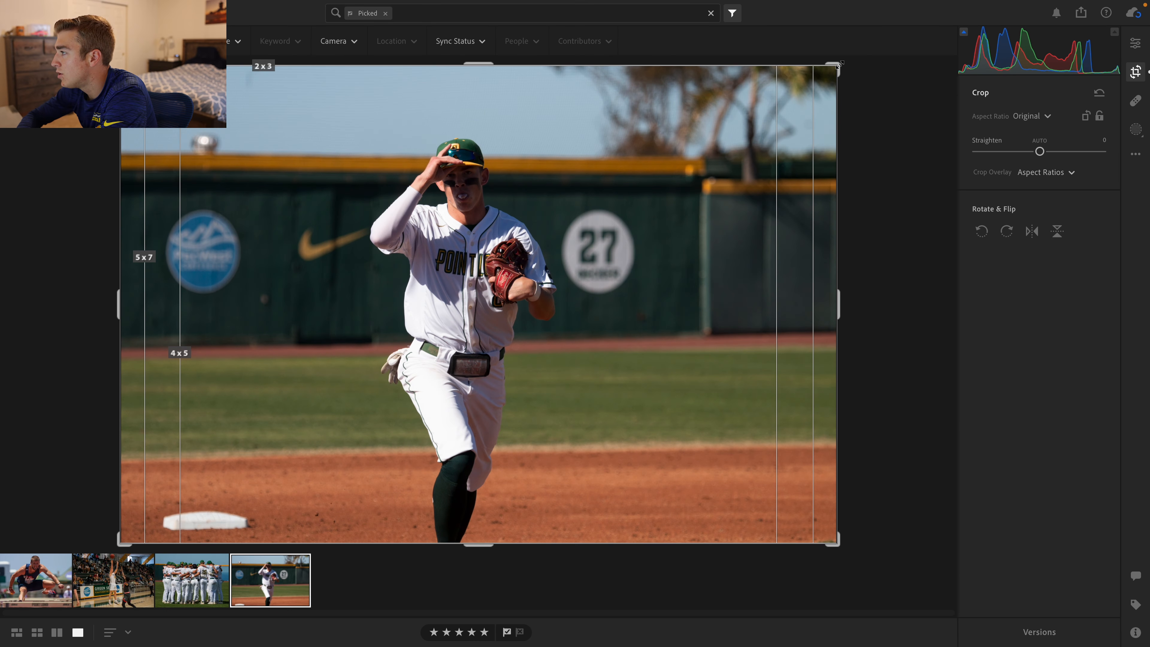
Crop the photo to a 3 x 2 ratio in portrait orientation, framing the player full height
click(1031, 116)
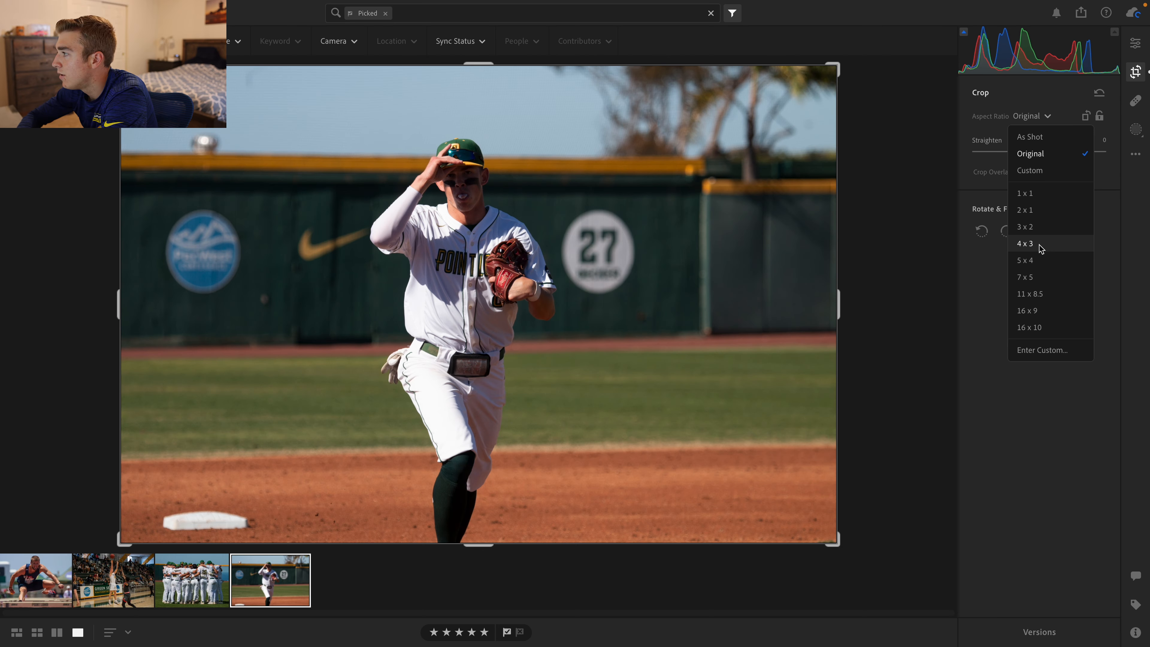
click(1043, 235)
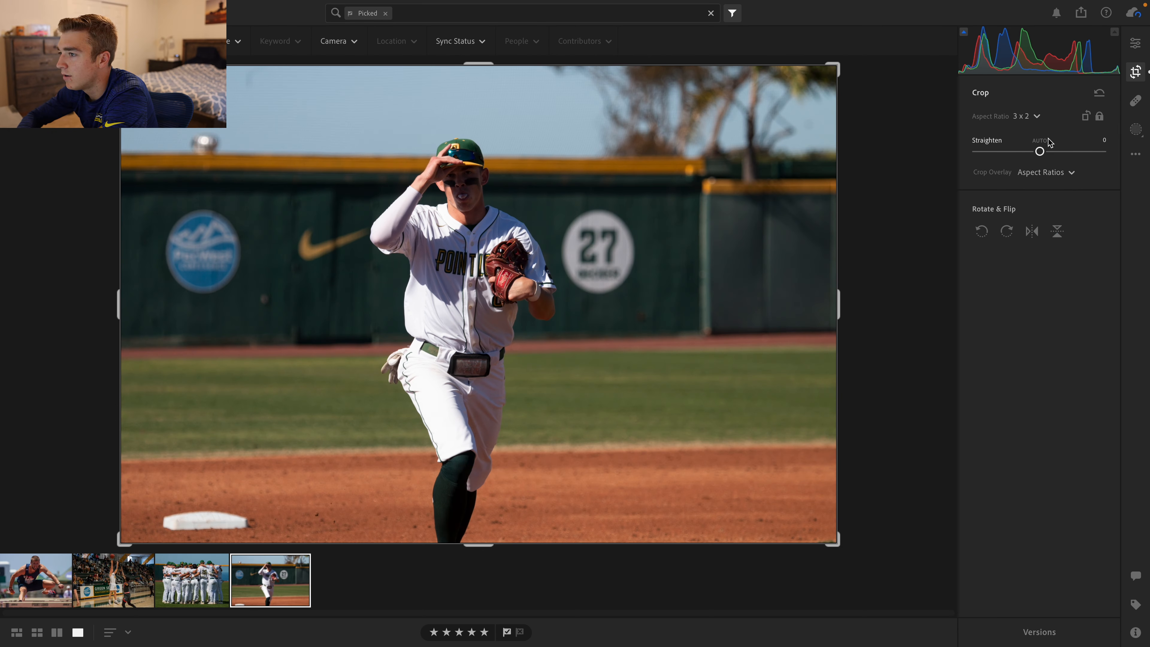
click(1085, 119)
drag(579, 164, 608, 169)
click(1135, 45)
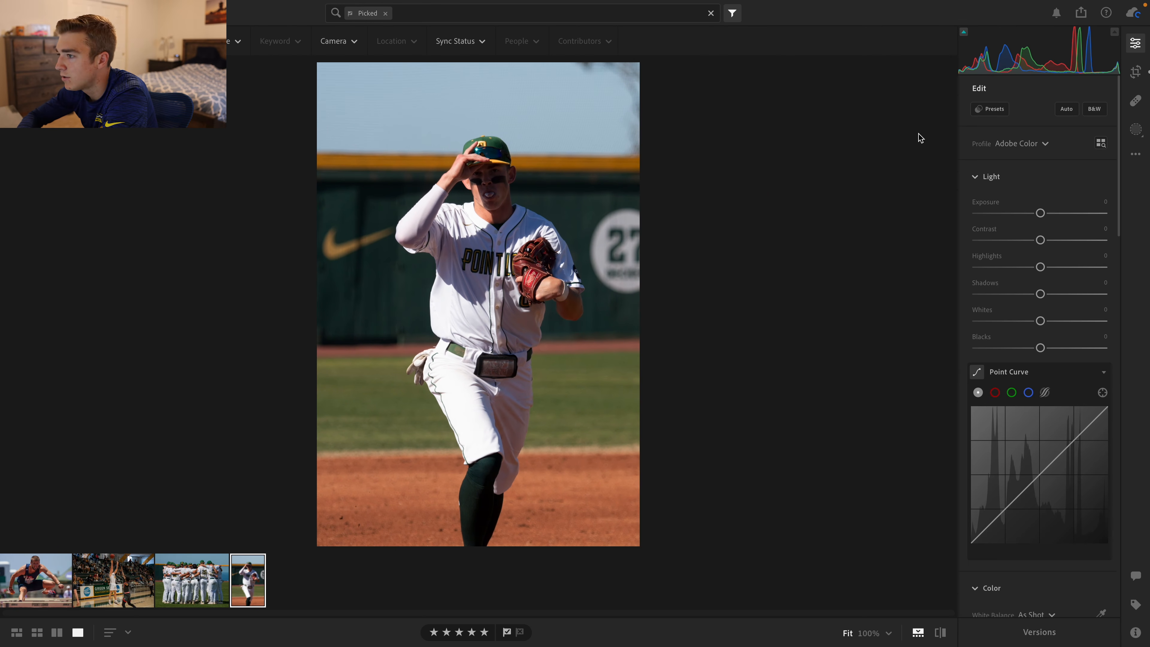
click(1134, 71)
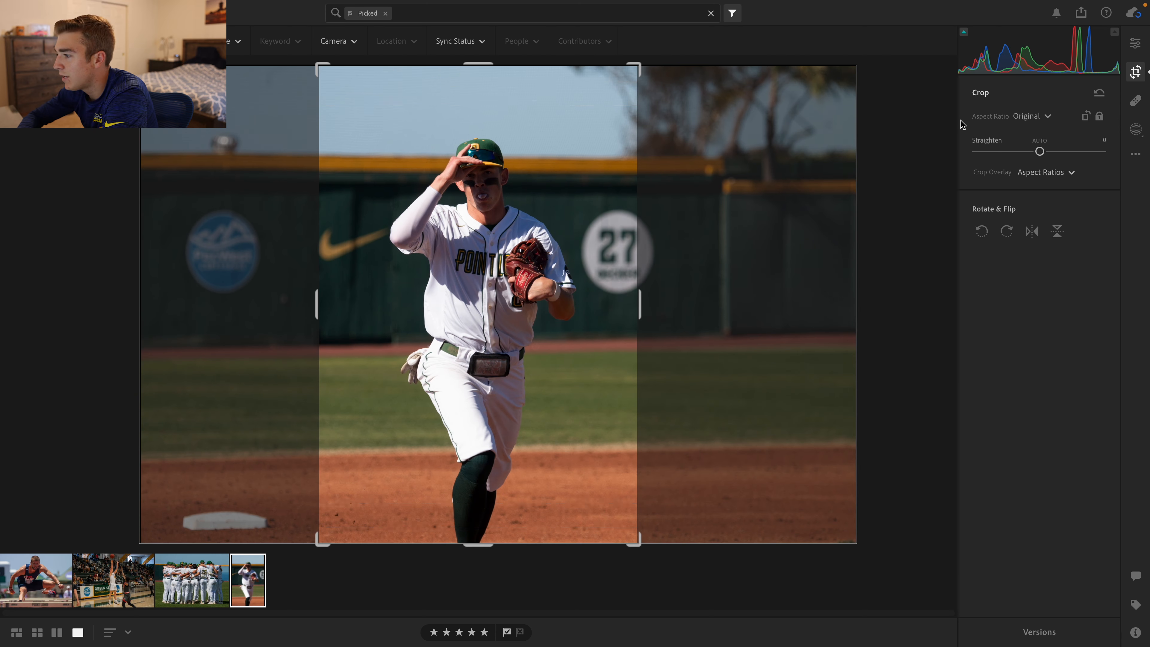
click(1134, 43)
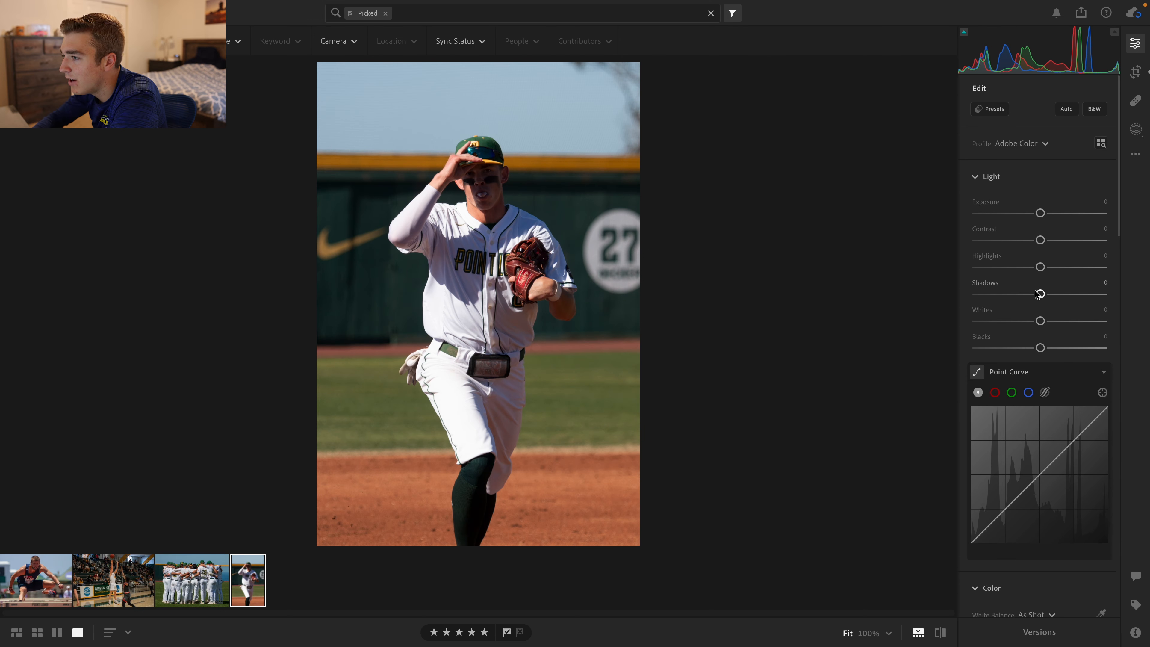
Set Shadows to +45, Highlights to -70, Whites to -40 and Contrast to +13 on the baseball player photo
drag(1040, 294, 1071, 294)
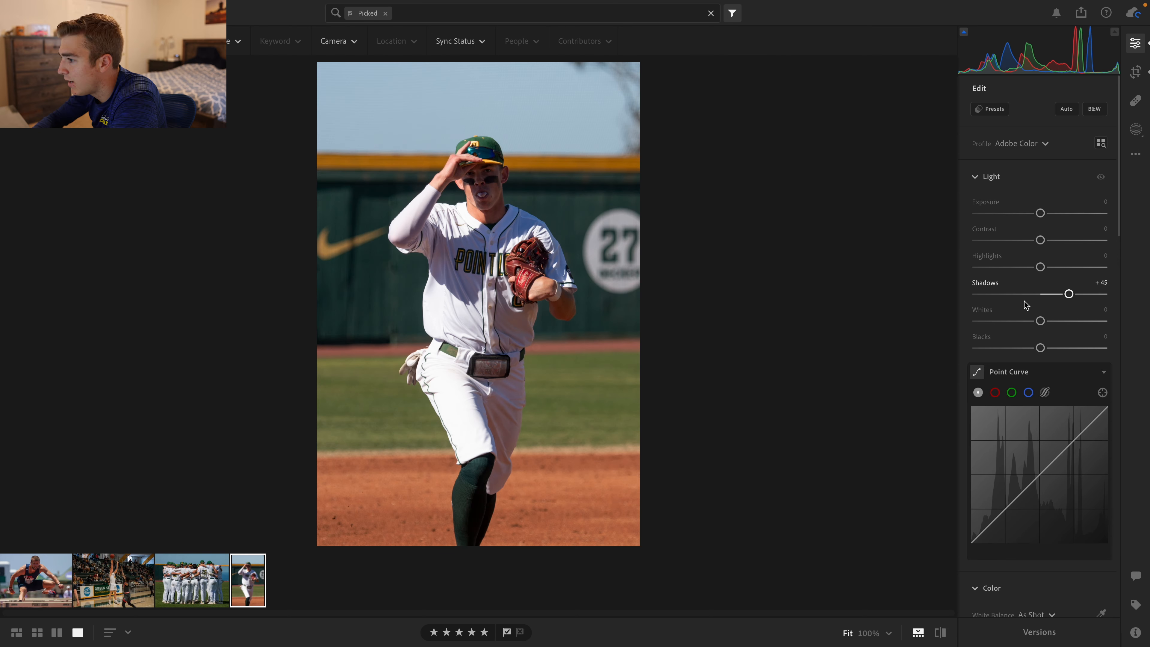
drag(1041, 269, 1012, 276)
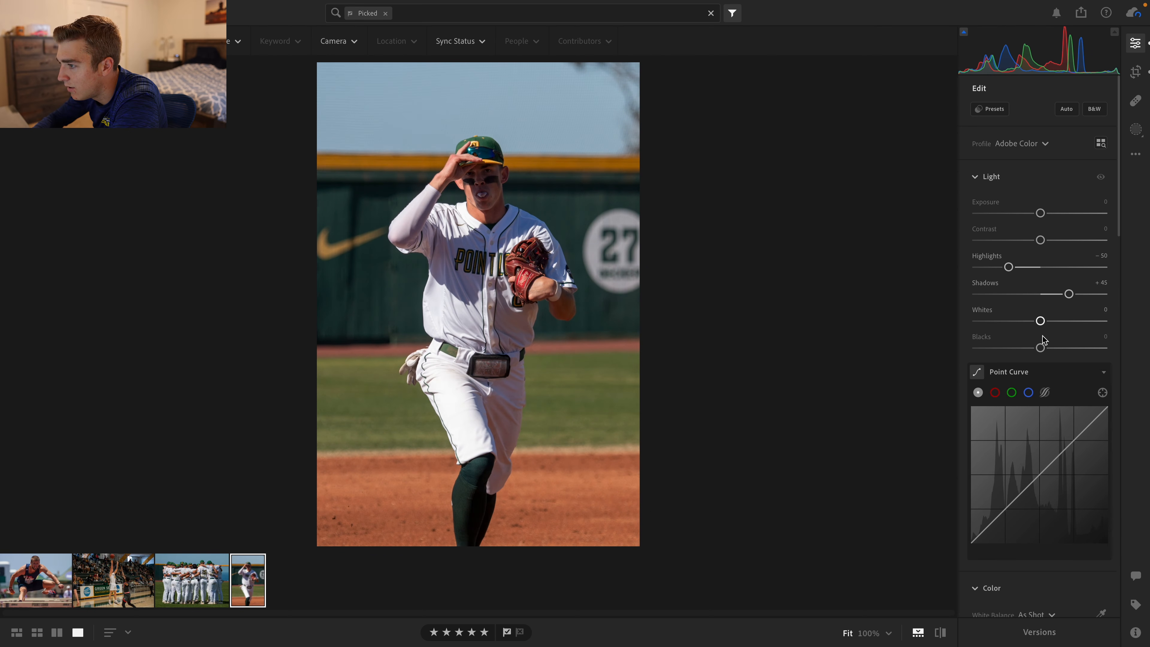
drag(1040, 322, 1017, 320)
drag(1008, 267, 995, 269)
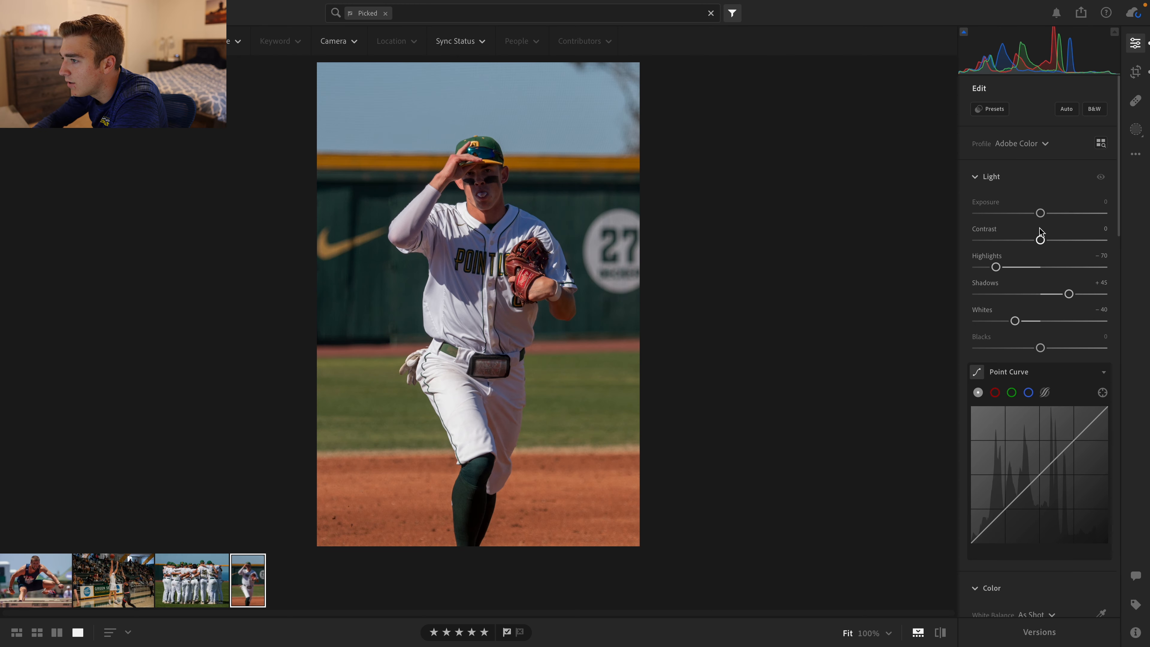
drag(1039, 241, 1049, 243)
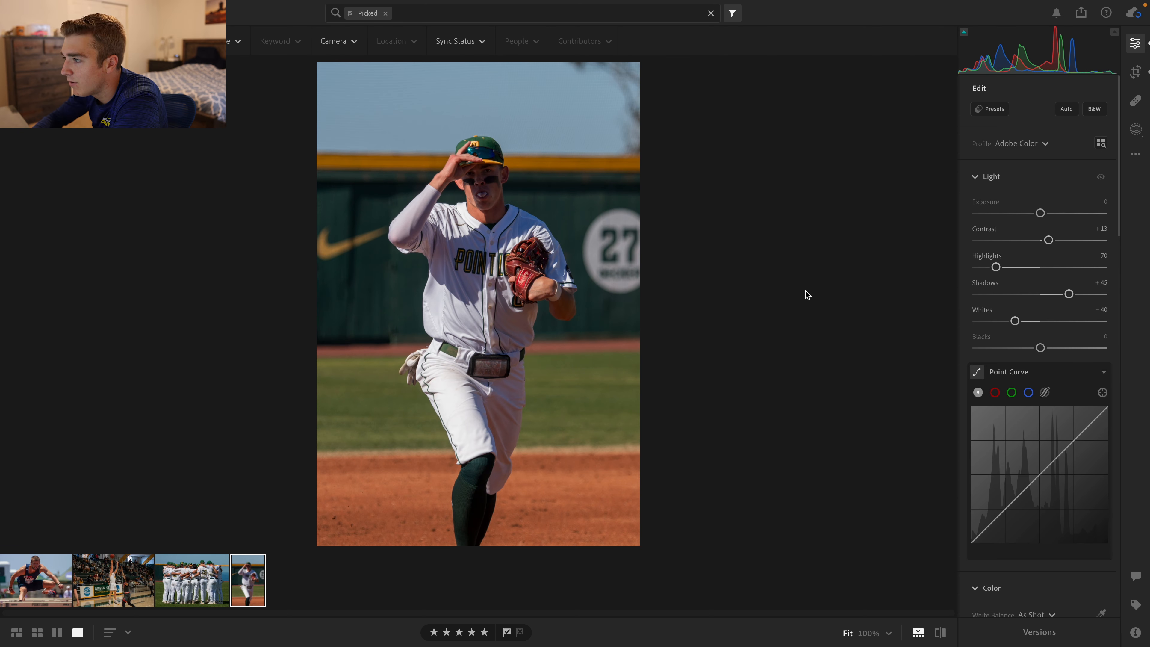
Compare the edited baseball player photo with its original, checking the light and tones on the face and white uniform
click(943, 631)
click(943, 631)
click(942, 632)
click(941, 632)
click(941, 632)
click(941, 632)
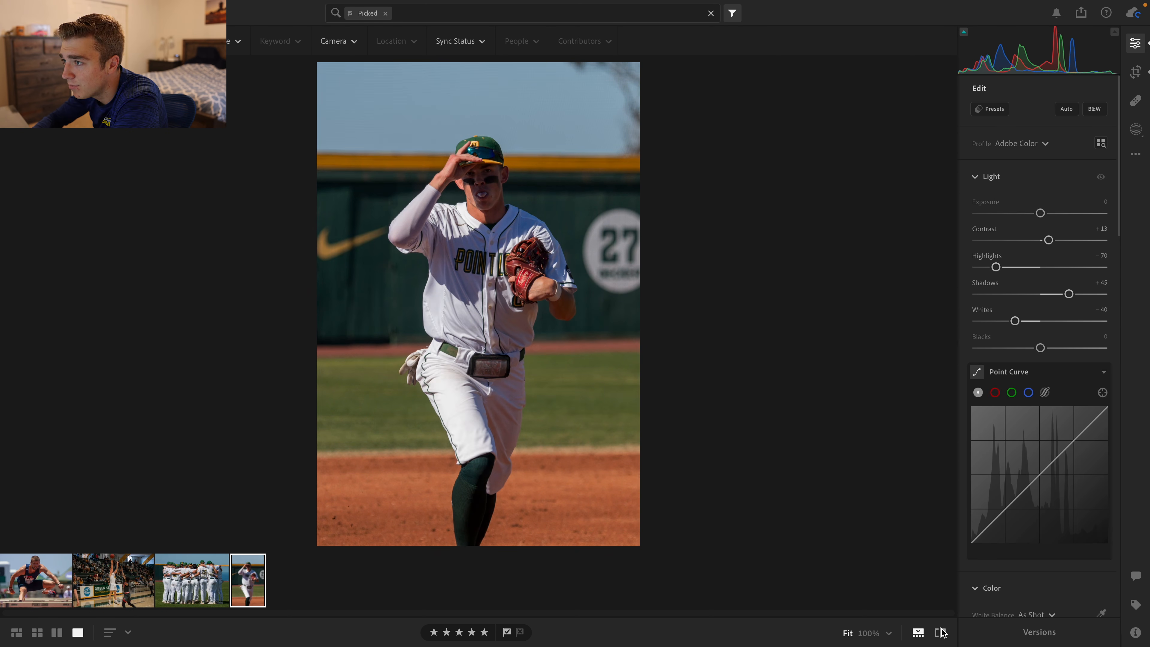
click(942, 632)
click(942, 632)
click(941, 632)
click(942, 631)
click(942, 632)
click(941, 631)
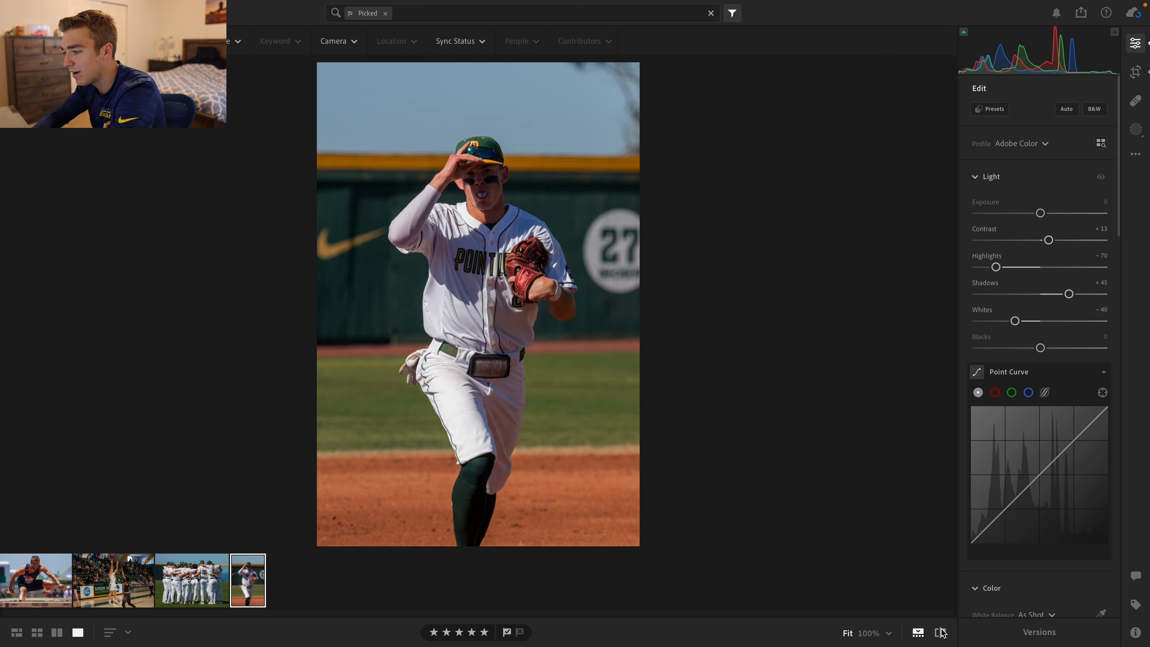
click(942, 631)
click(941, 632)
click(942, 632)
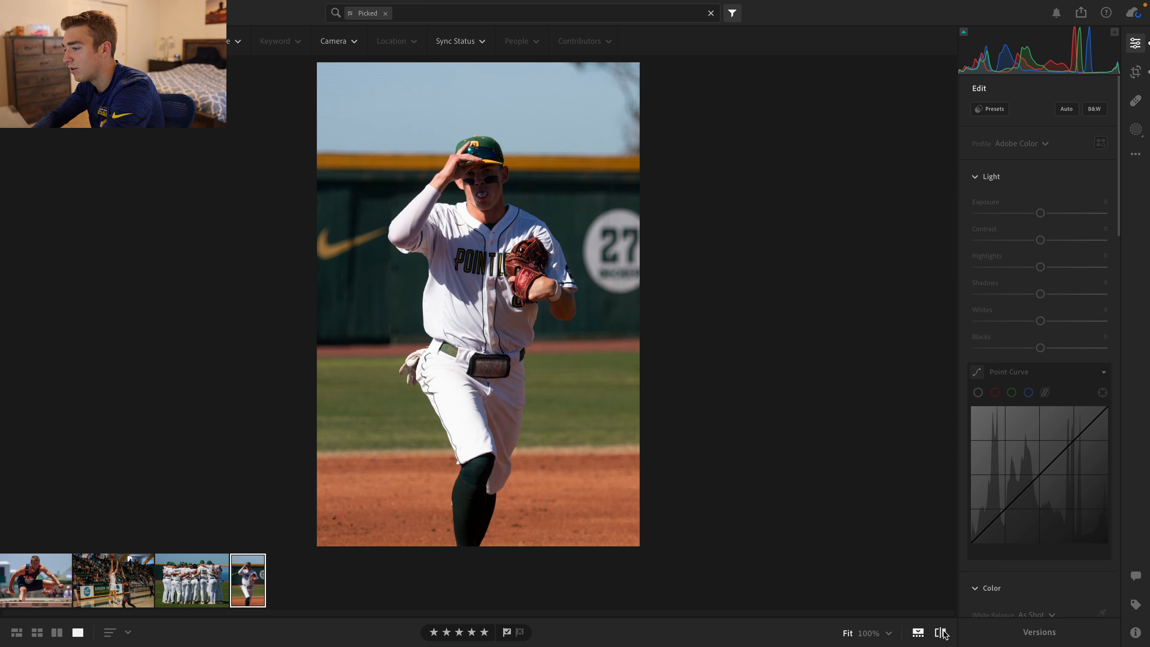
click(942, 631)
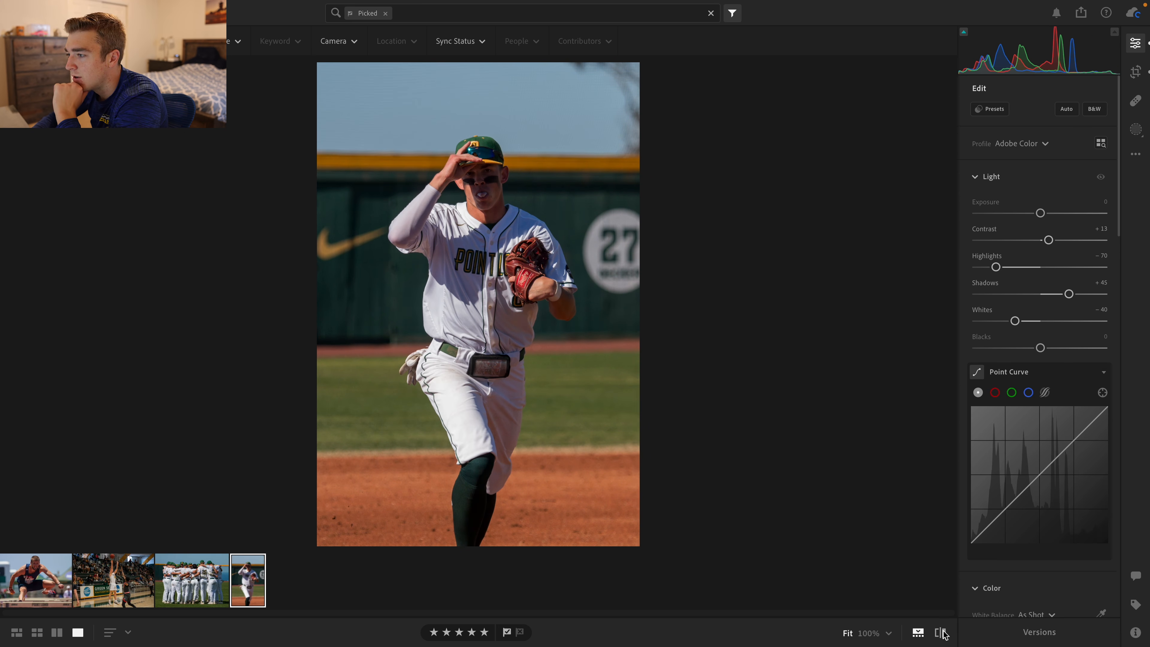
click(942, 631)
click(942, 631)
click(942, 631)
click(941, 632)
Set Vibrance to +10 and Saturation to +4 on the baseball player photo
scroll(1023, 340, down, 6)
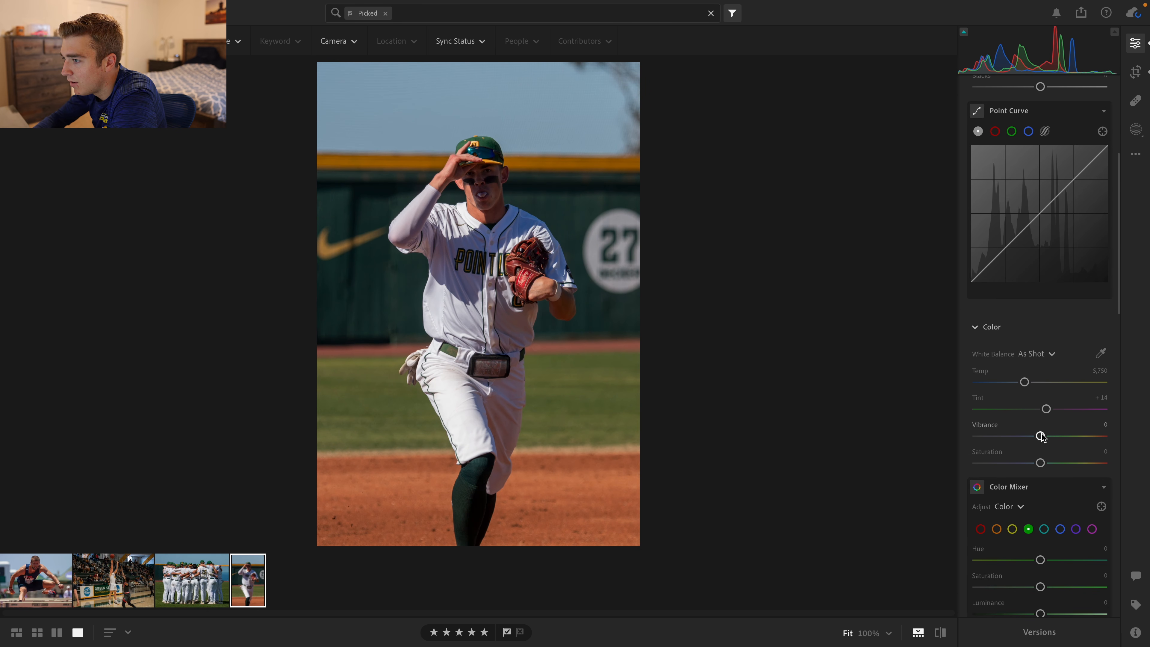
drag(1041, 436, 1049, 437)
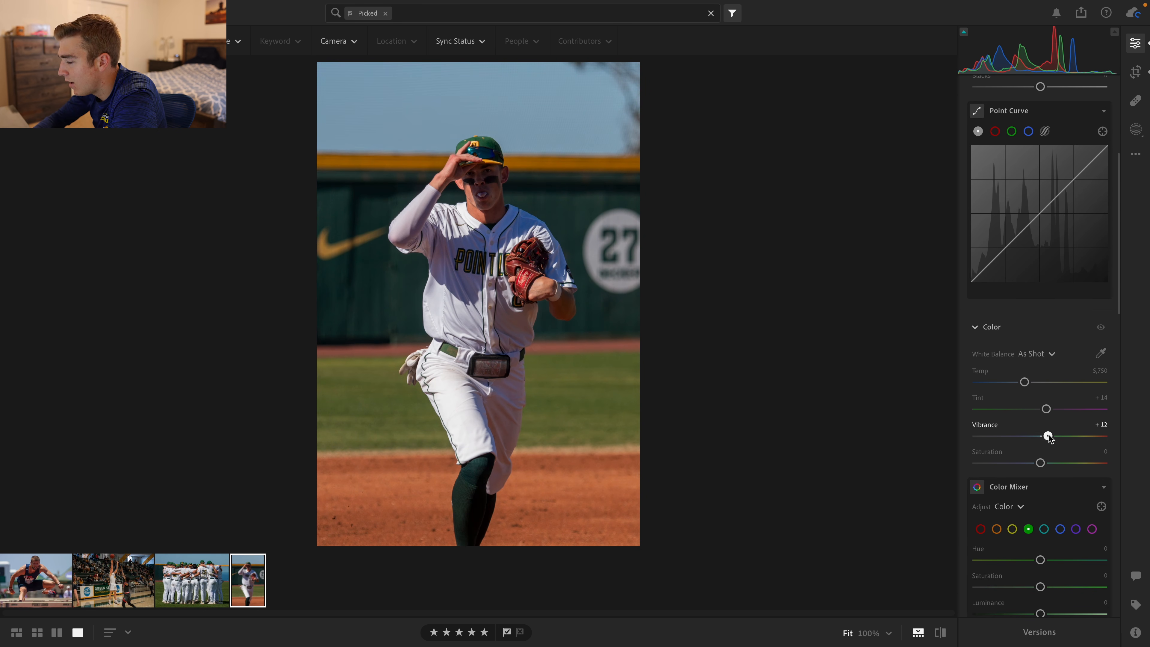
drag(1040, 463, 1043, 464)
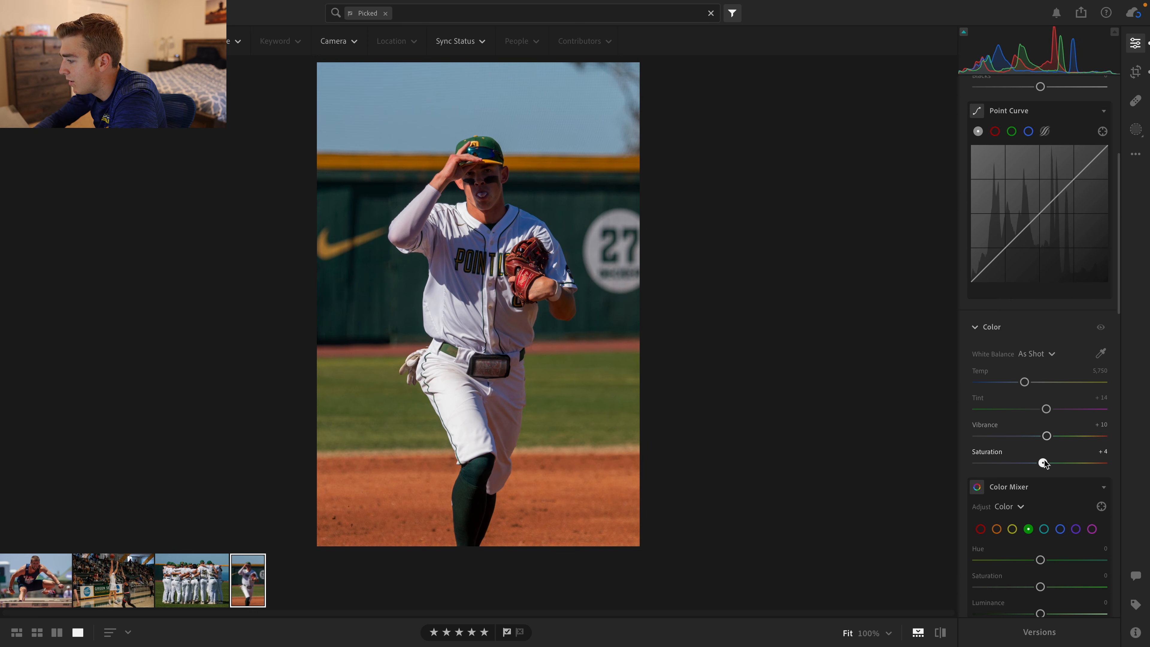
Set Exposure to +0.19 and Blacks to +21 on the baseball player photo and compare it with the original
scroll(1043, 459, up, 5)
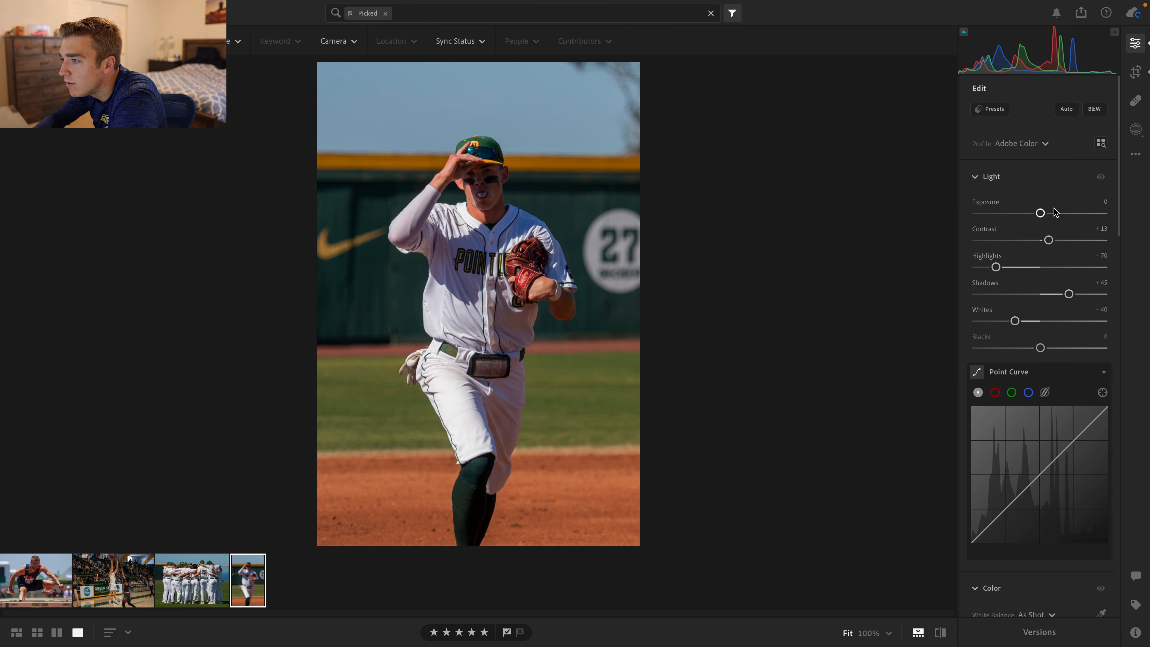
drag(1041, 214, 1044, 215)
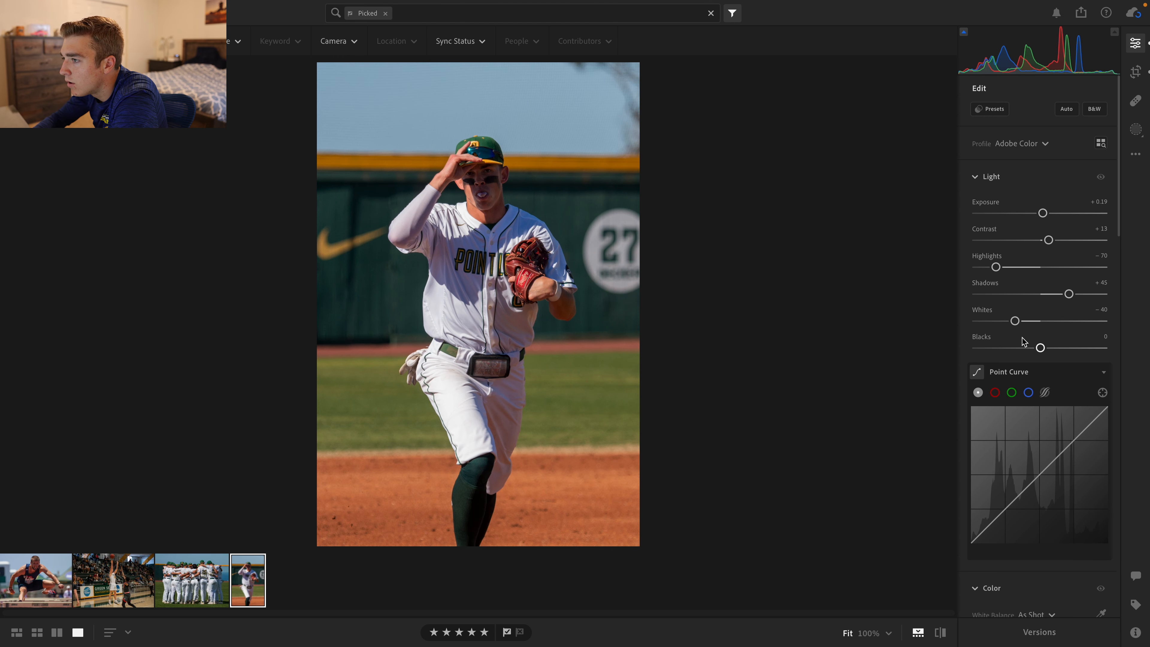
drag(1041, 348, 1057, 350)
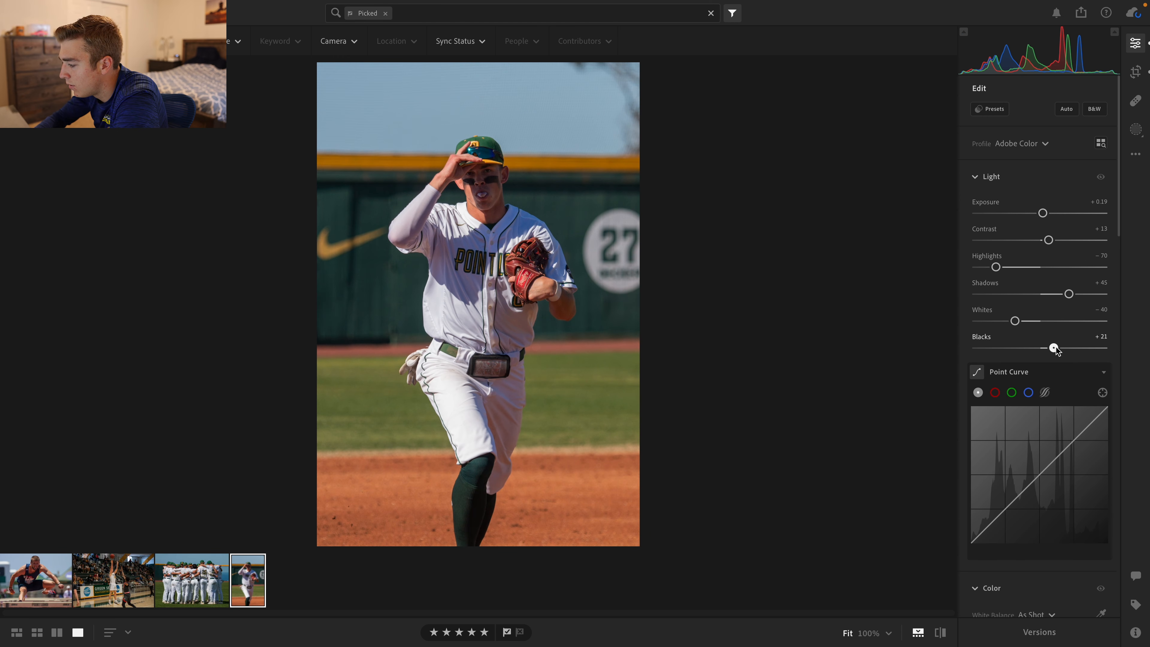
click(942, 632)
click(942, 631)
click(942, 632)
click(942, 631)
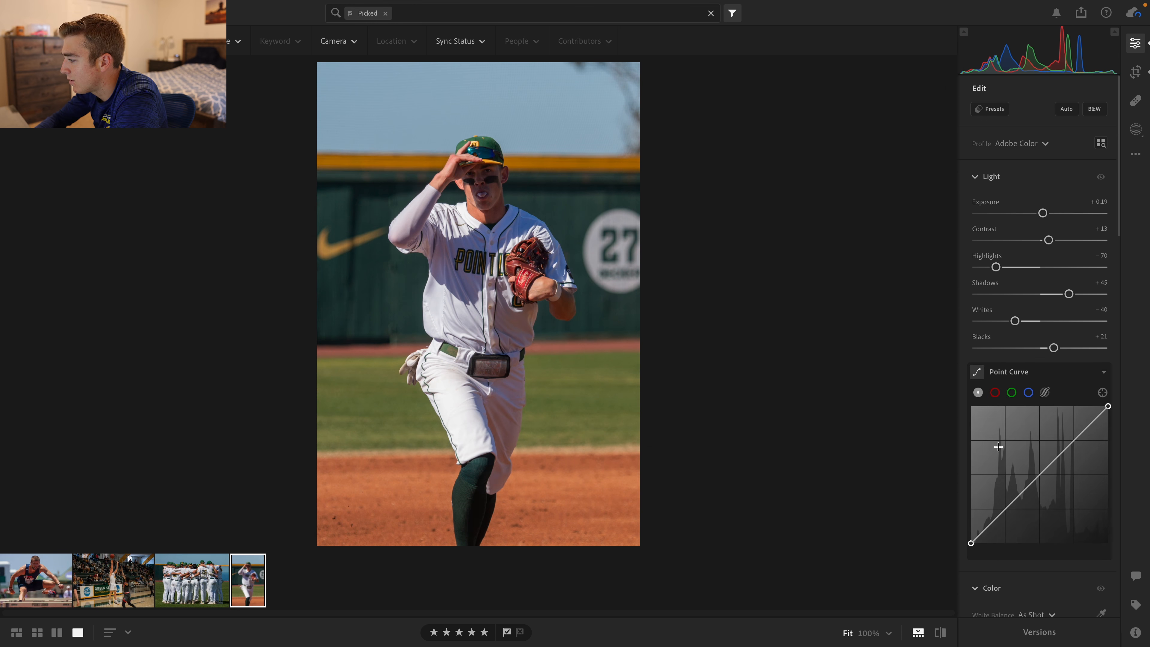
Set Sharpening to 50 on the baseball player photo
scroll(1065, 432, down, 10)
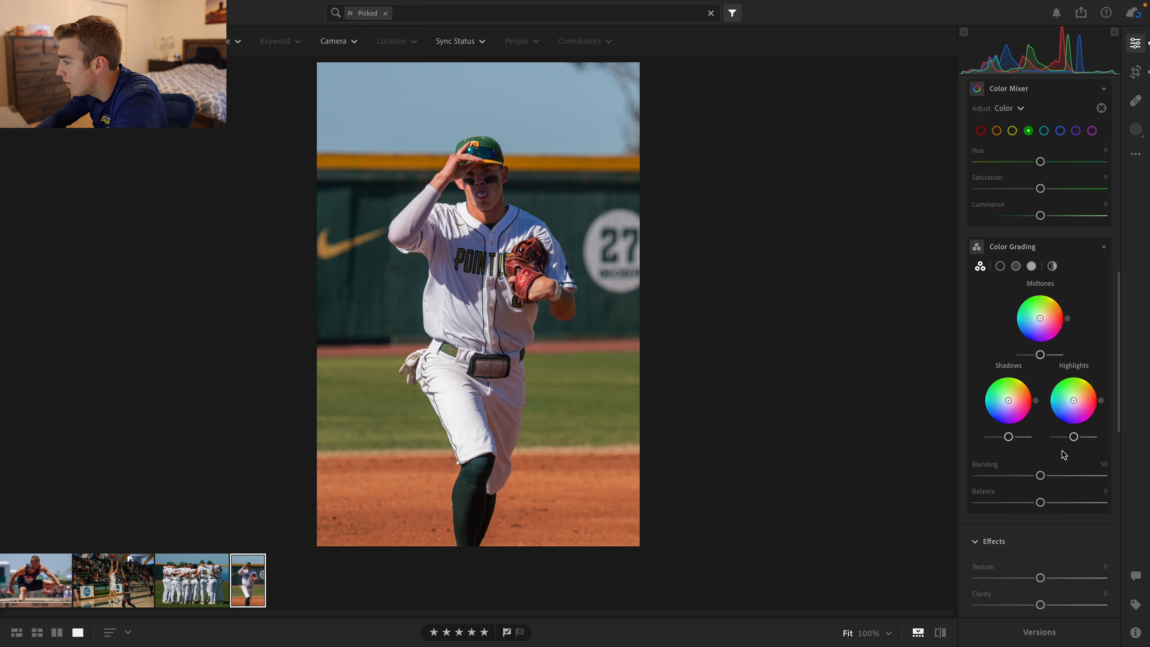
scroll(1063, 454, down, 5)
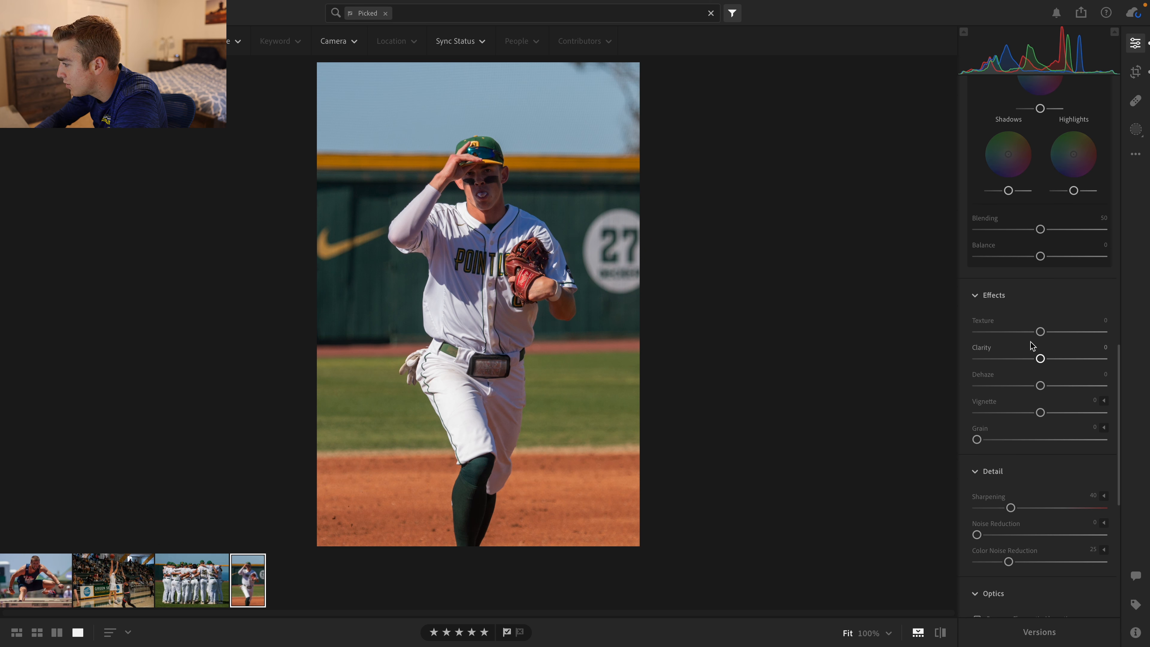
scroll(1030, 349, down, 2)
drag(1013, 402, 1016, 402)
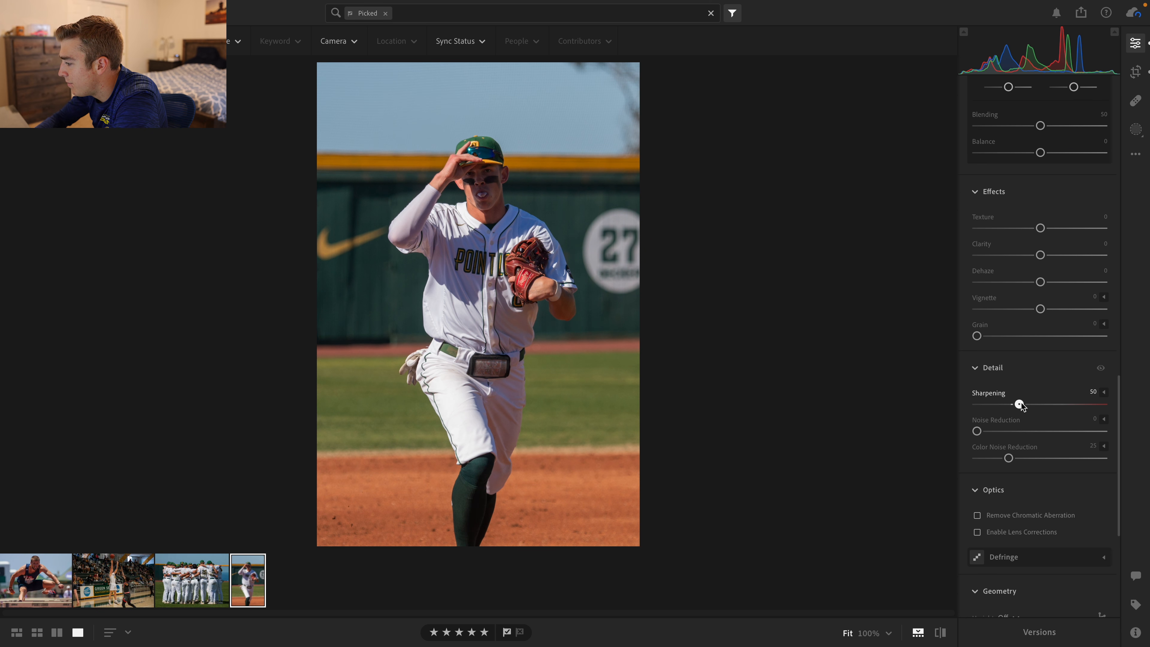
scroll(1001, 442, down, 5)
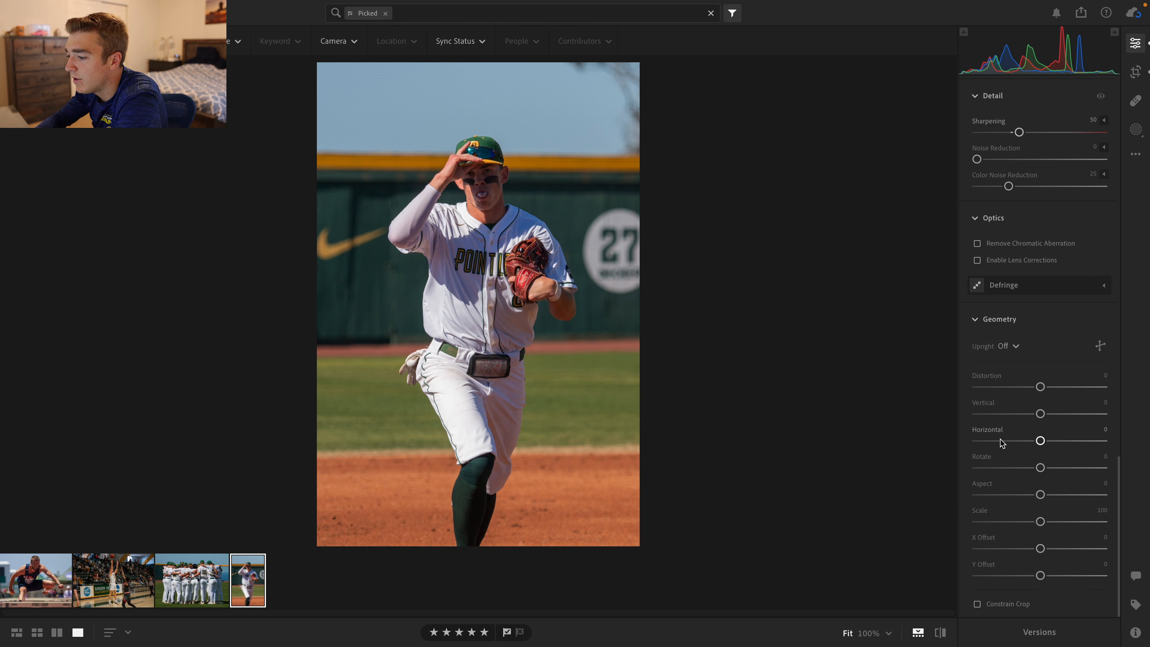
scroll(1001, 442, up, 10)
Review the finished edits of the baseball player, huddle and basketball photos one after another, ending on the hurdler photo
key(Left)
key(Left)
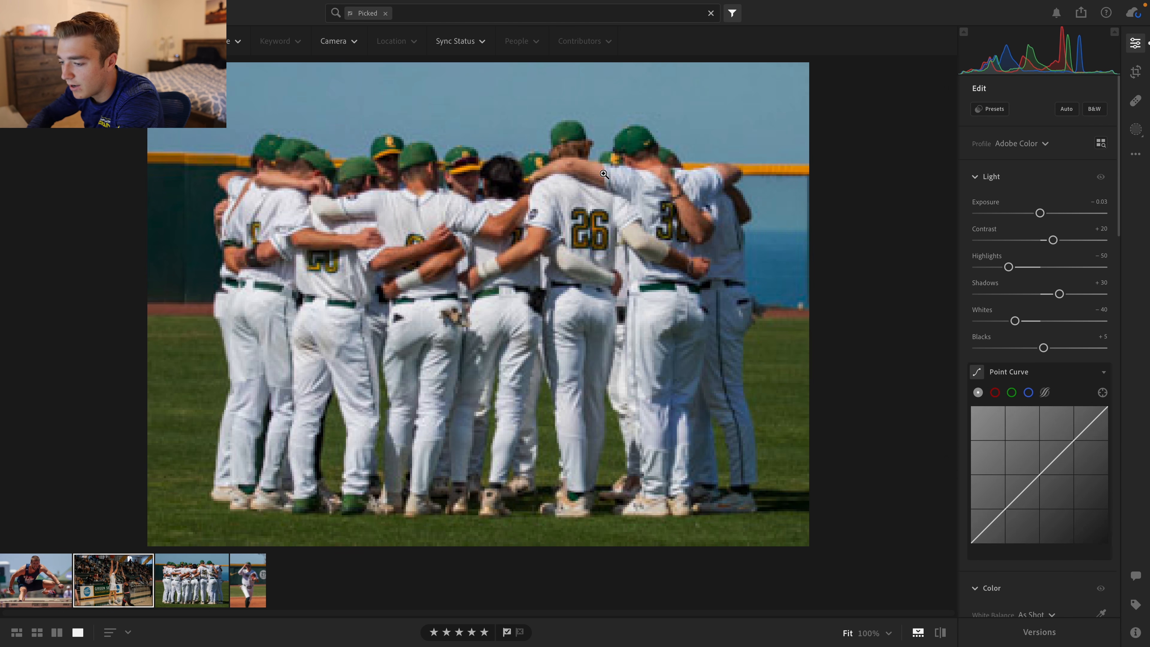
key(Left)
click(238, 578)
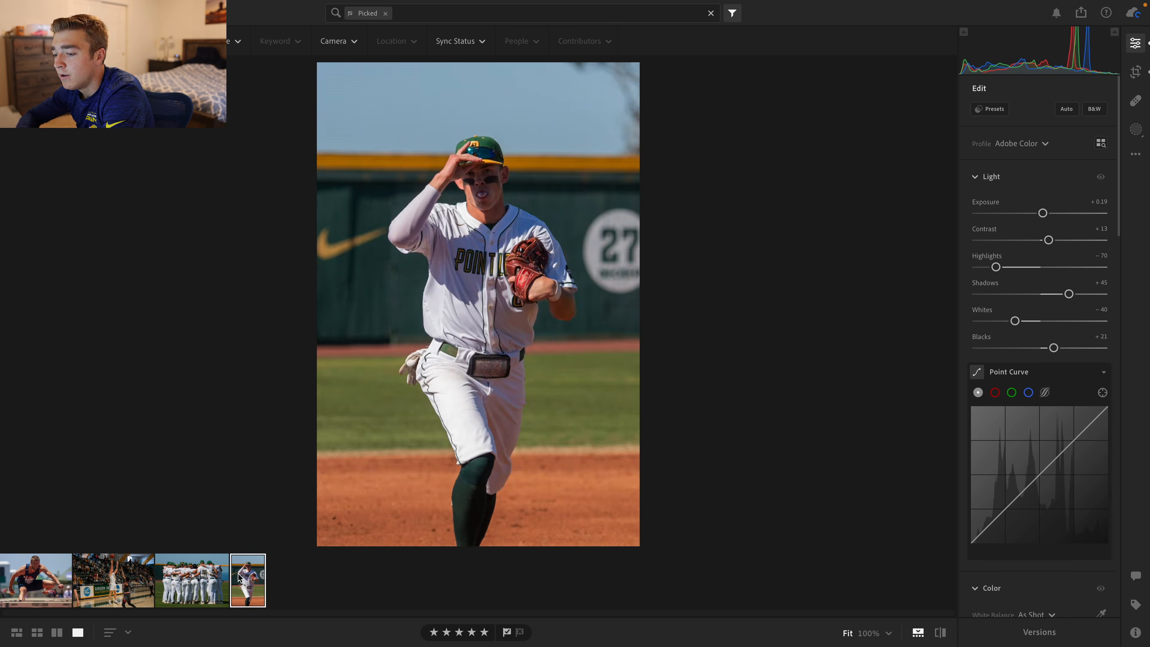
key(Left)
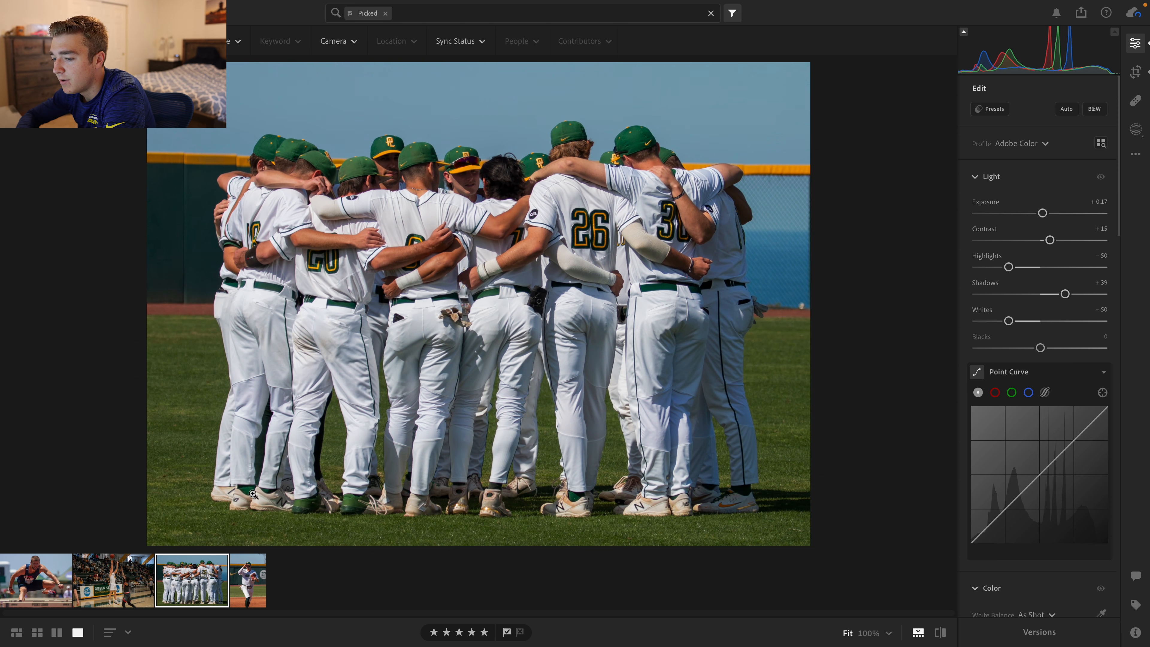
key(Right)
key(Left)
key(Left)
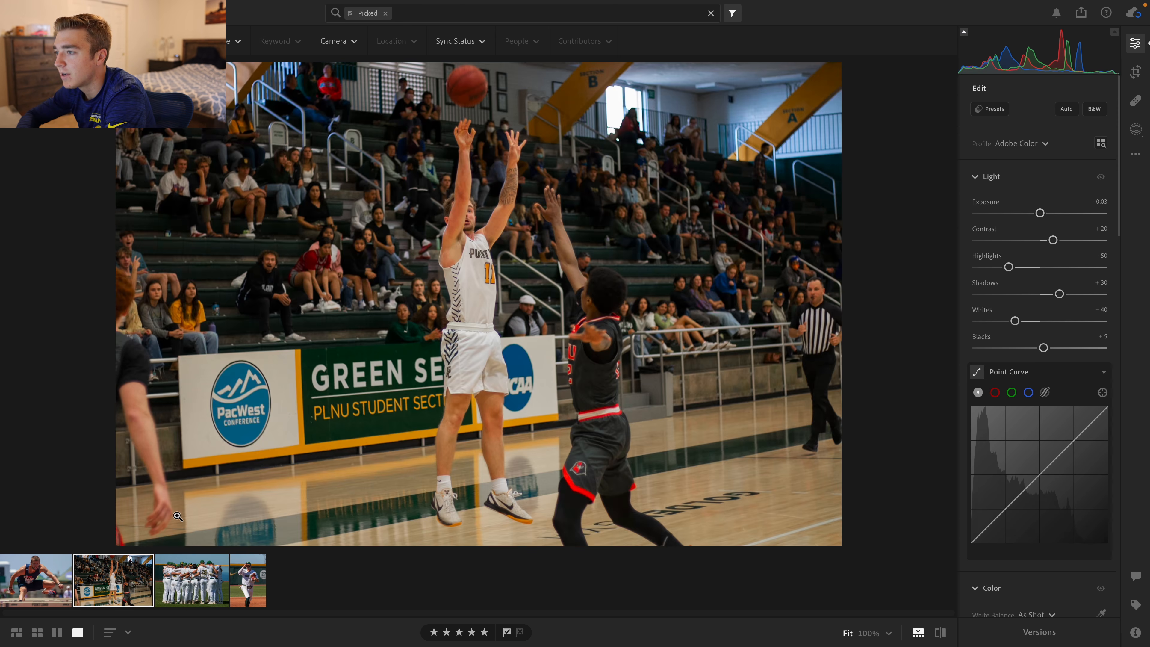
key(Left)
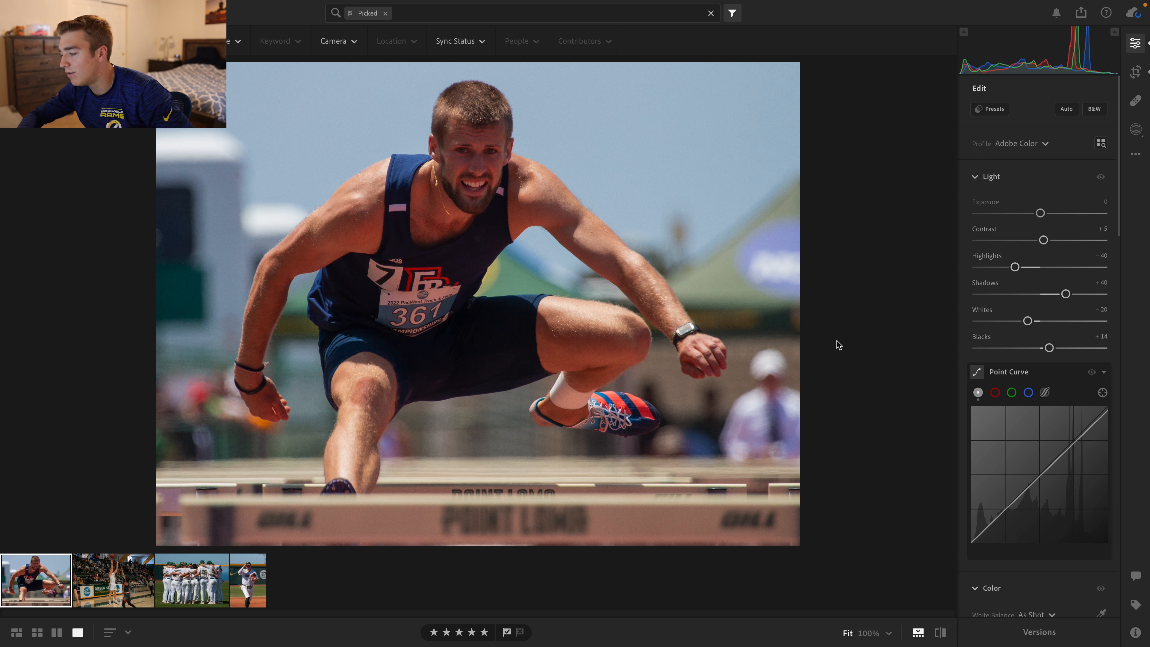
Compare the edited hurdler photo with its original version
click(941, 632)
click(940, 632)
click(940, 632)
click(941, 632)
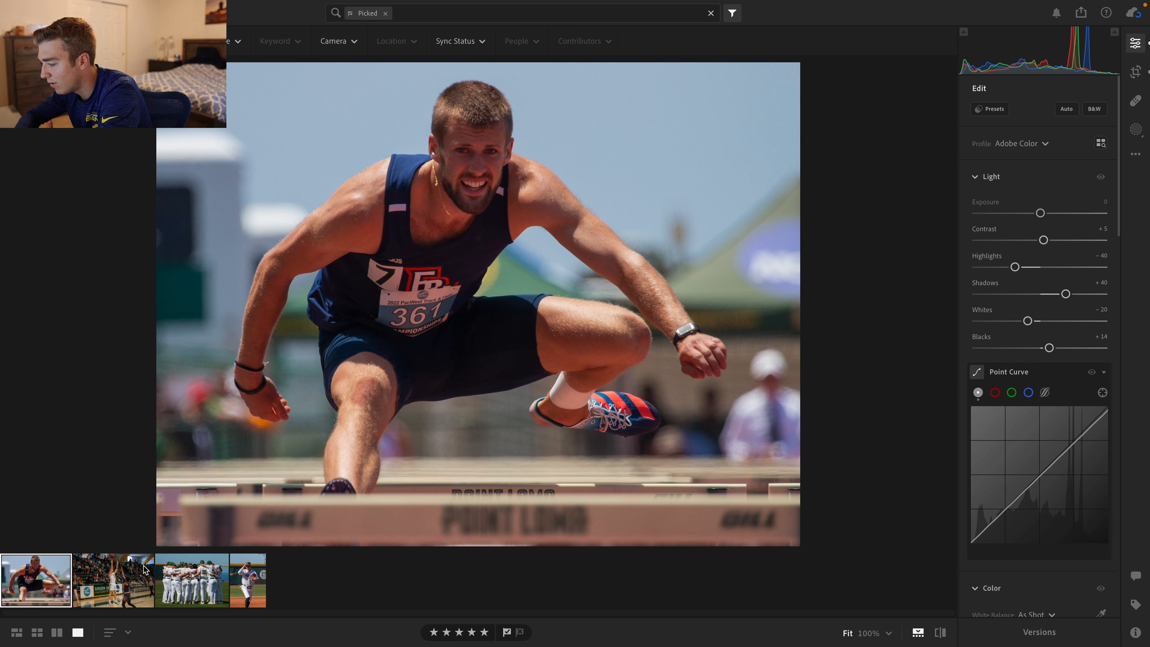
click(942, 633)
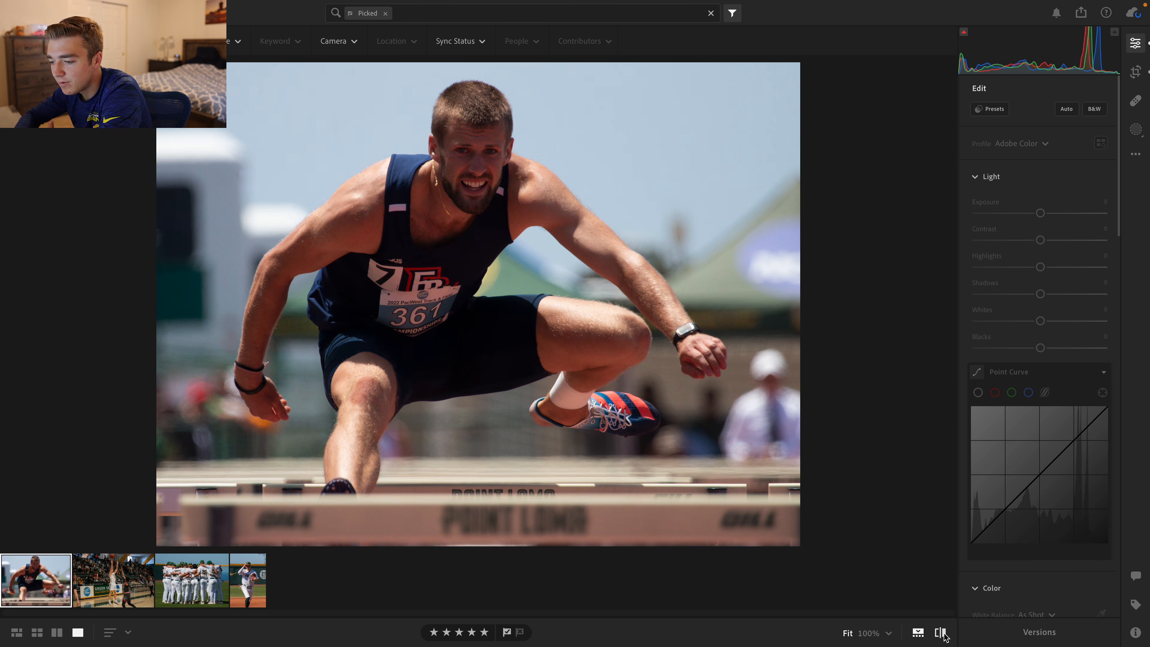